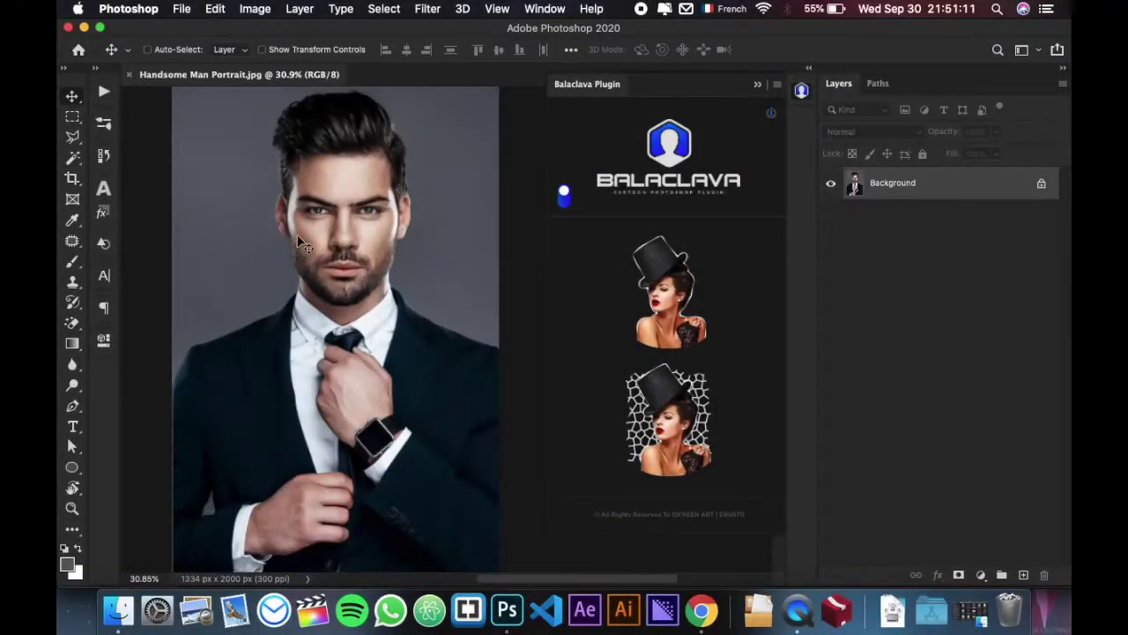
- Convert the unlocked Layer 0 back into a locked Background layer using Background from Layer
left_click(1040, 187)
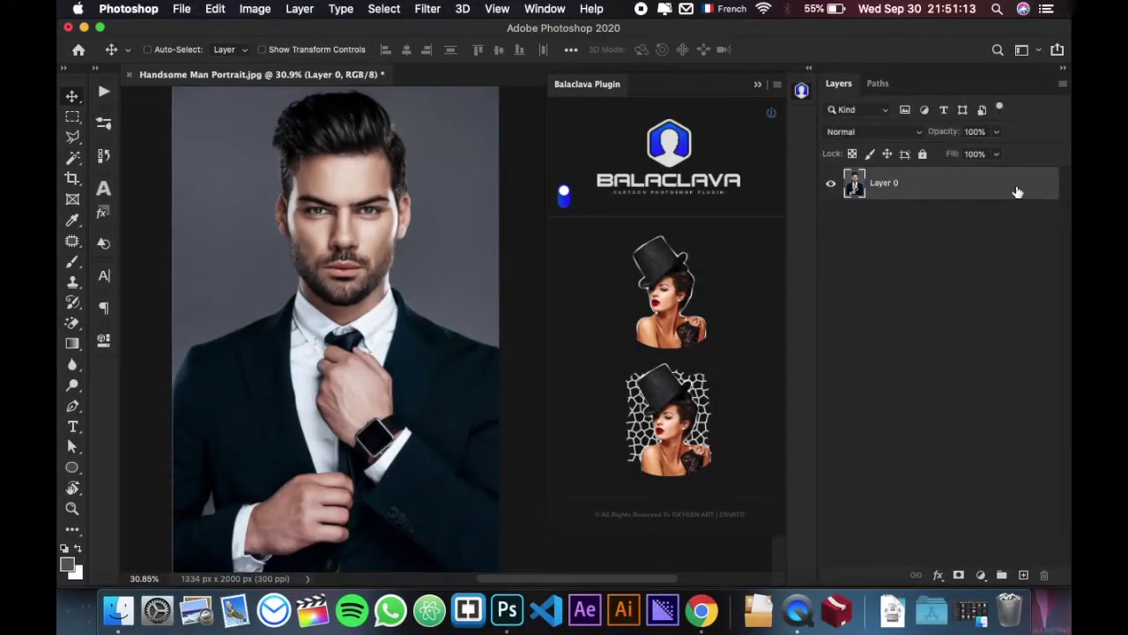
left_click(301, 9)
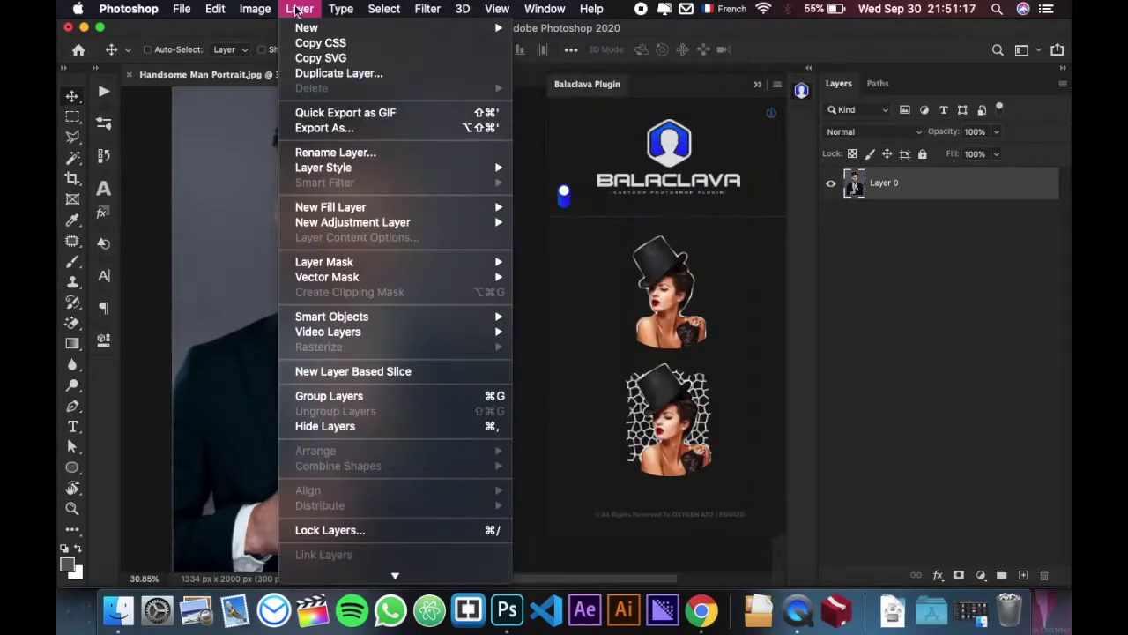
mouse_move(388, 28)
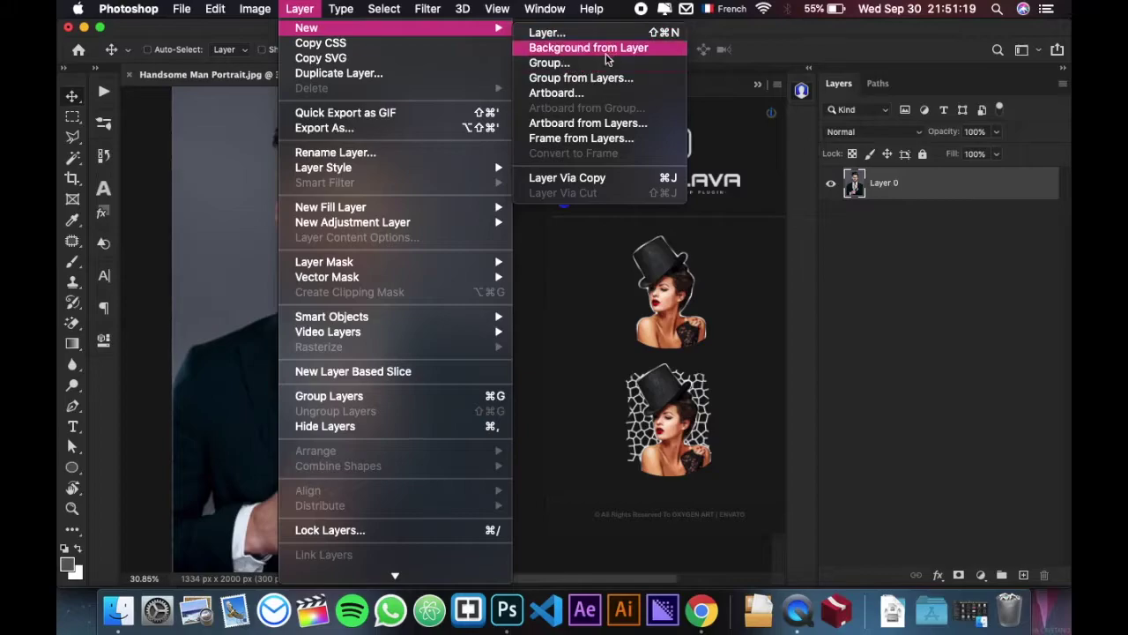
left_click(623, 49)
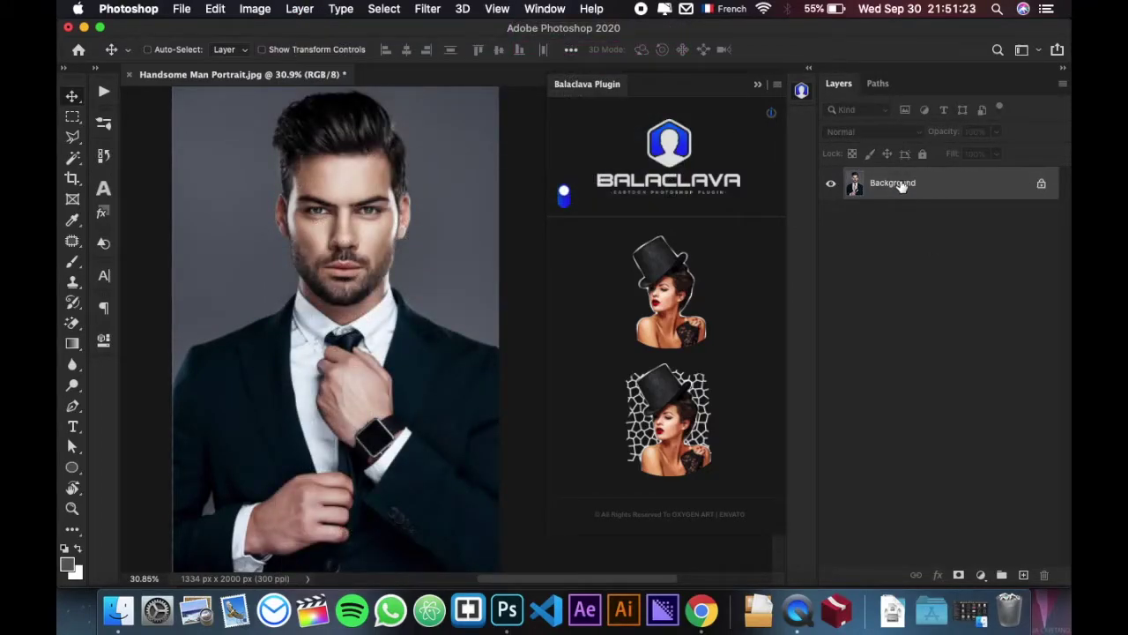
- Resize the portrait to 2500 px wide (2500 × 3748 at 300 ppi) and fit it on screen
left_click(254, 9)
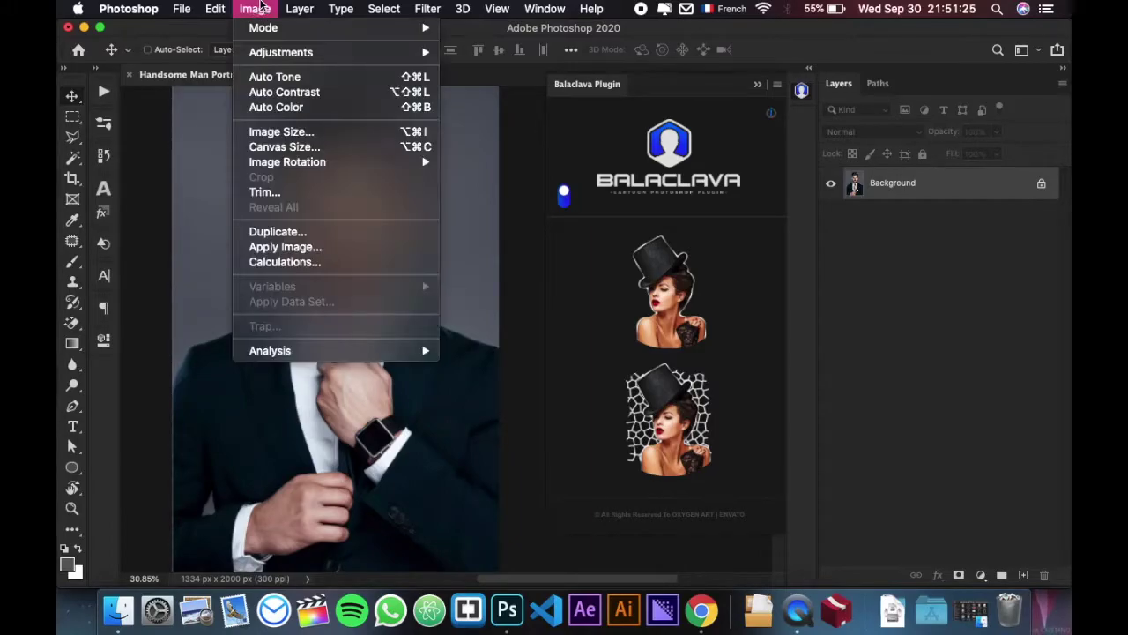
left_click(289, 133)
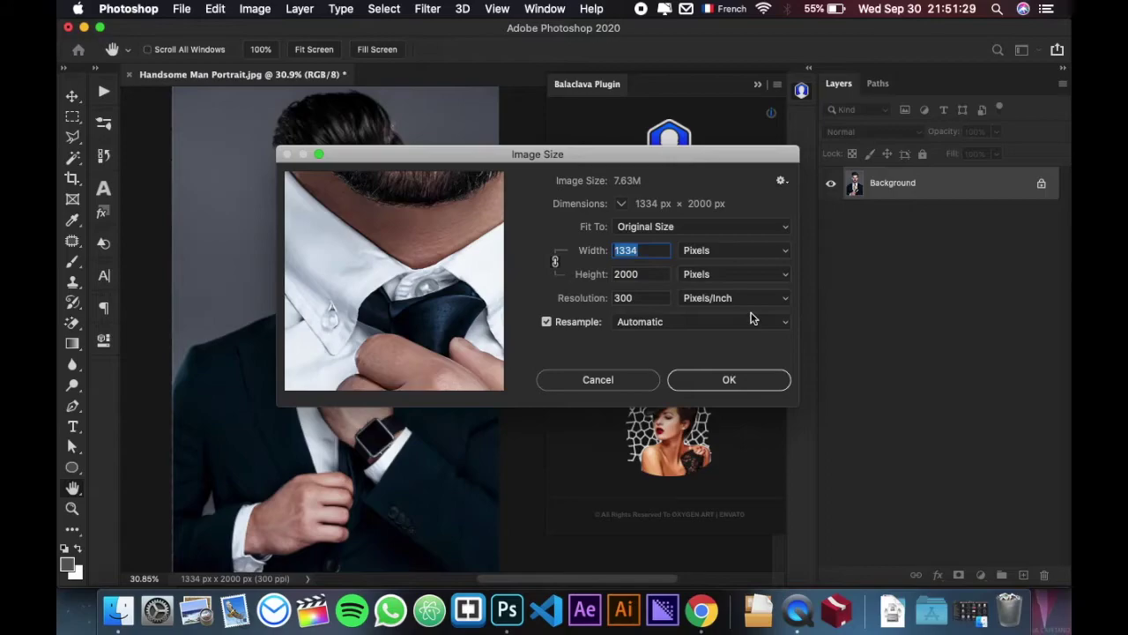
type("2500")
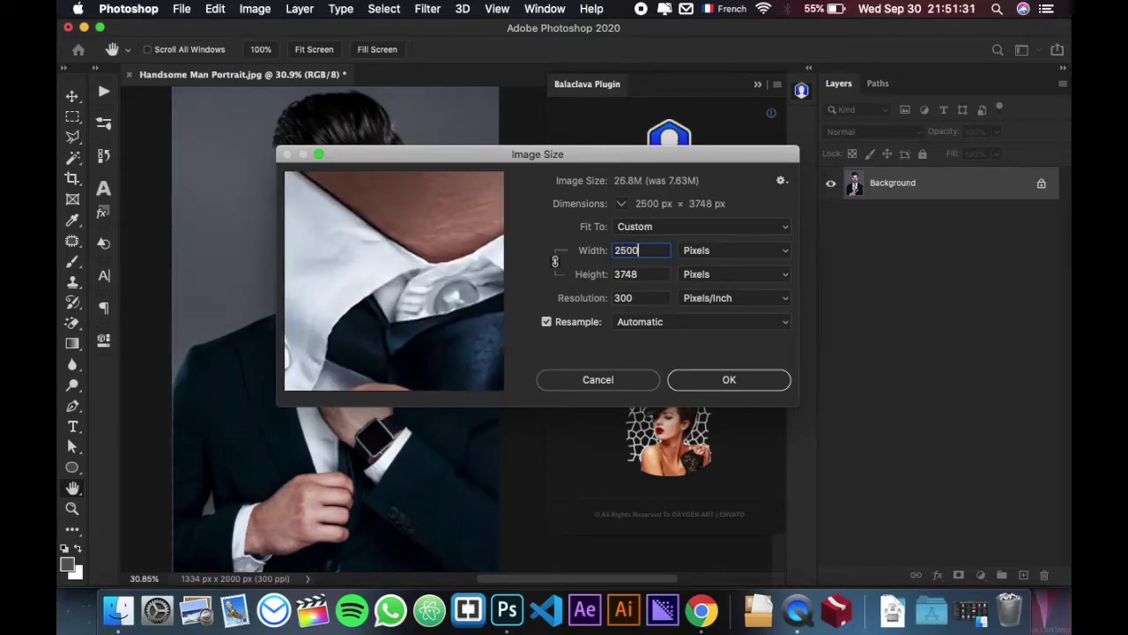
key("Return")
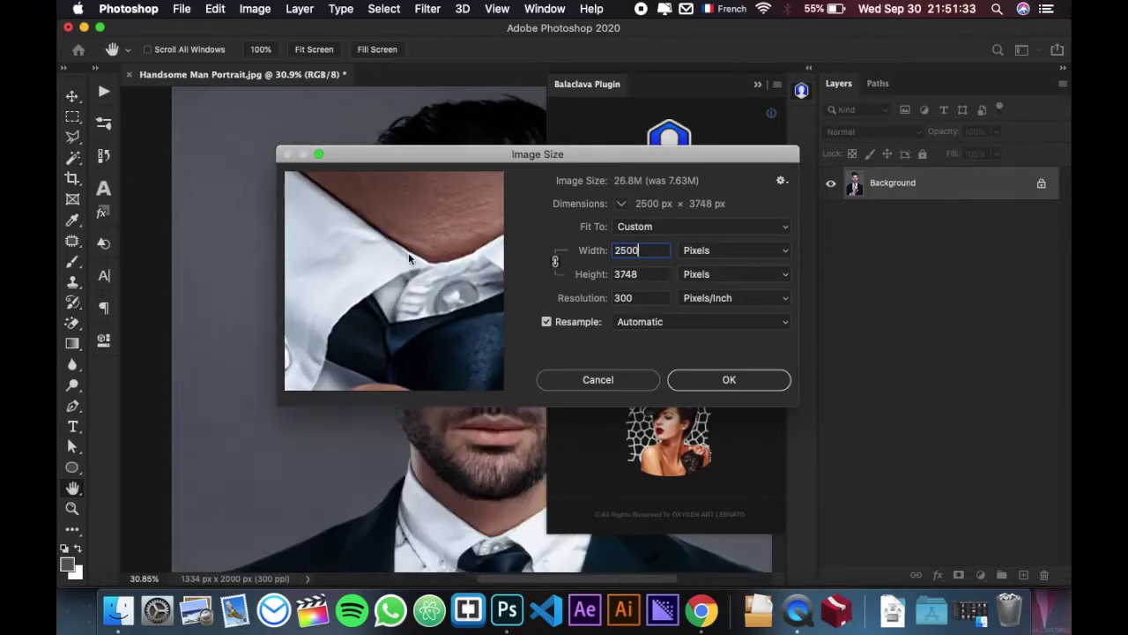
key("v")
key("super+0")
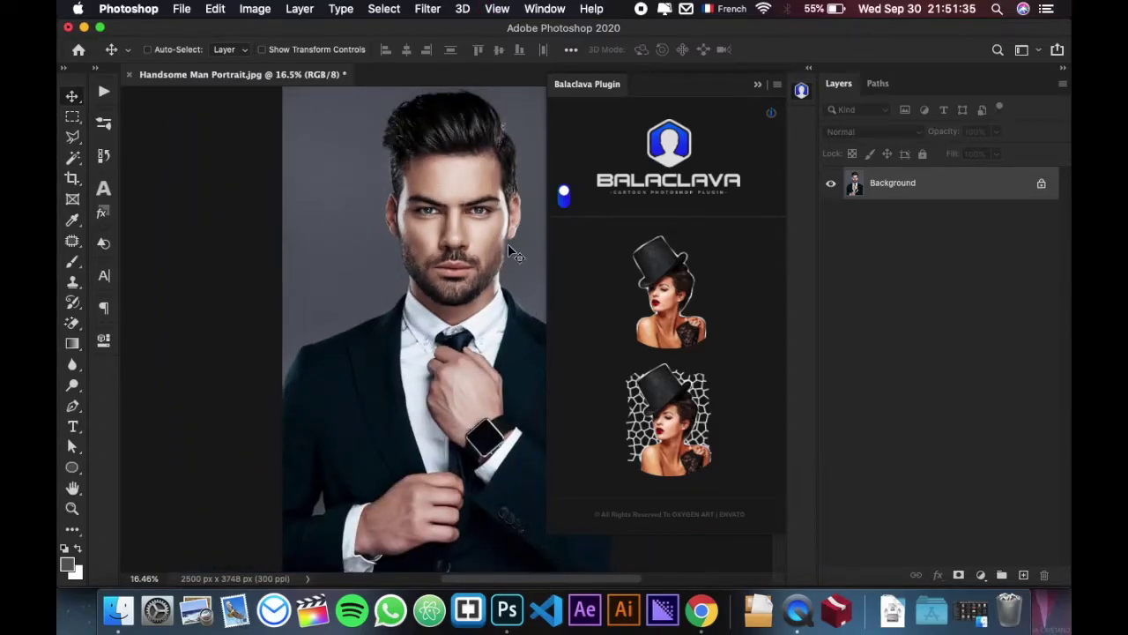
scroll(518, 254, "right", 5)
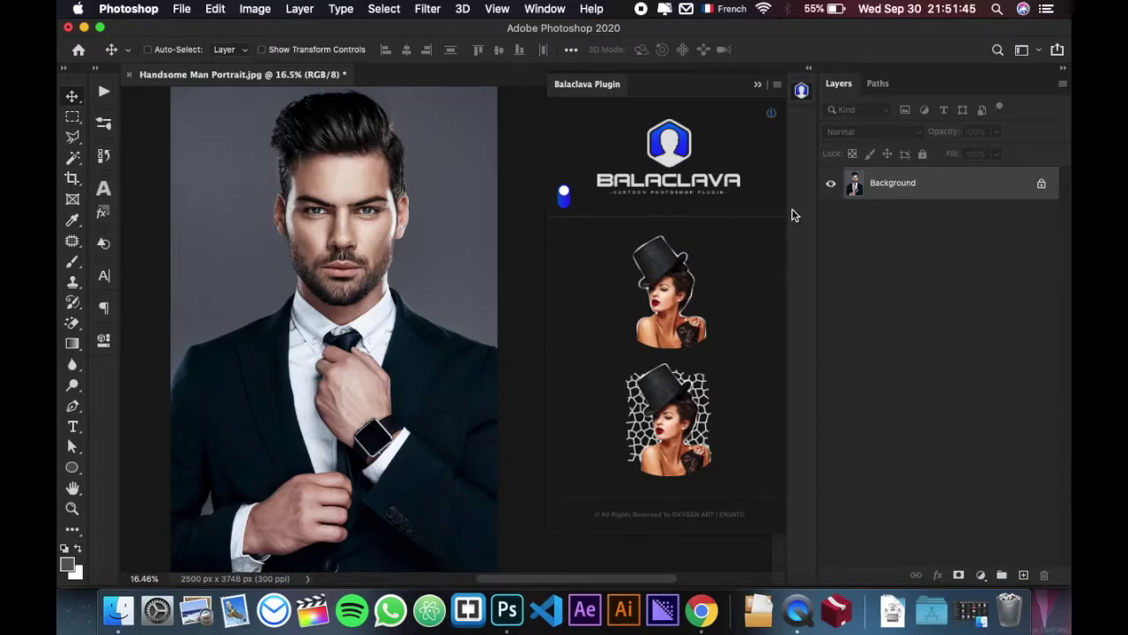
- Dismiss Balaclava's version notice and show the Soft, Semi, Illustrated and Hard style grid
left_click(771, 113)
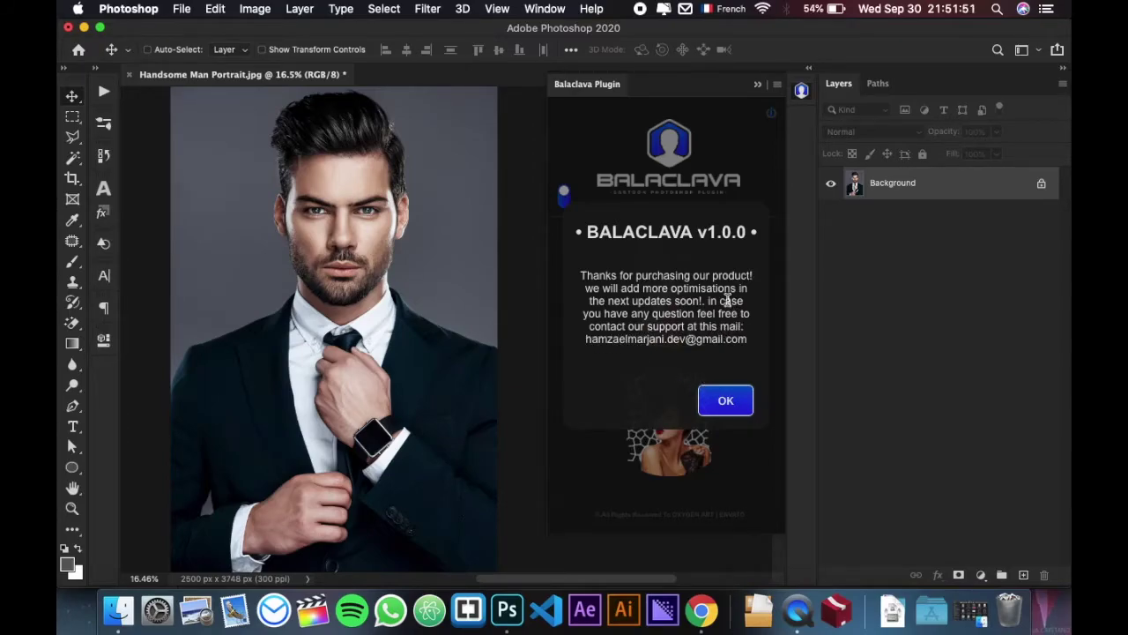
left_click(729, 399)
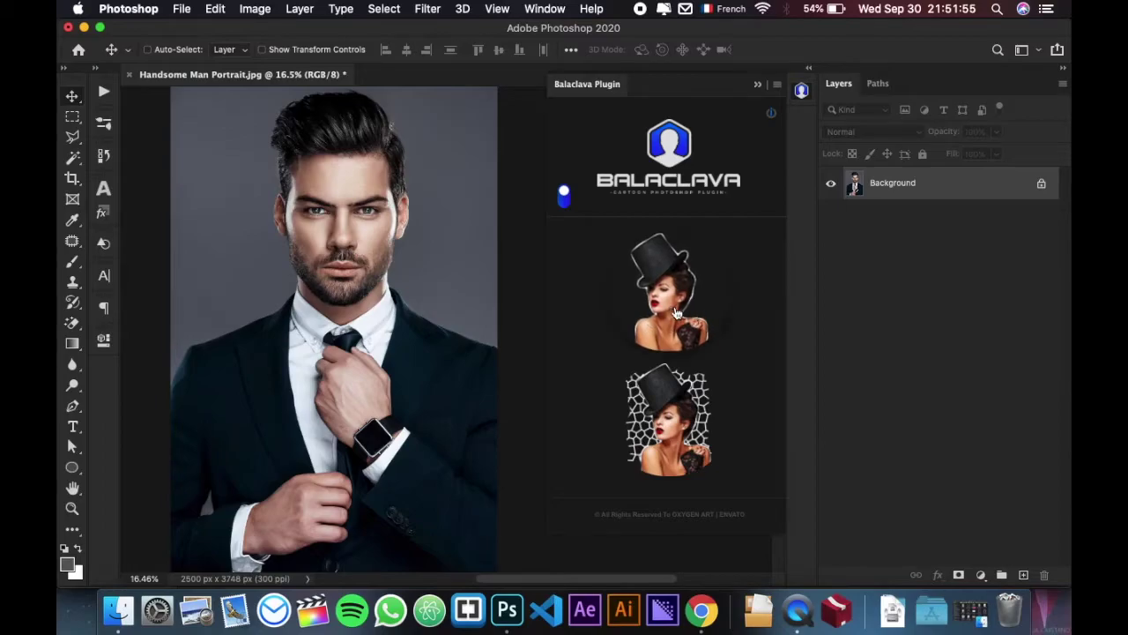
left_click(683, 306)
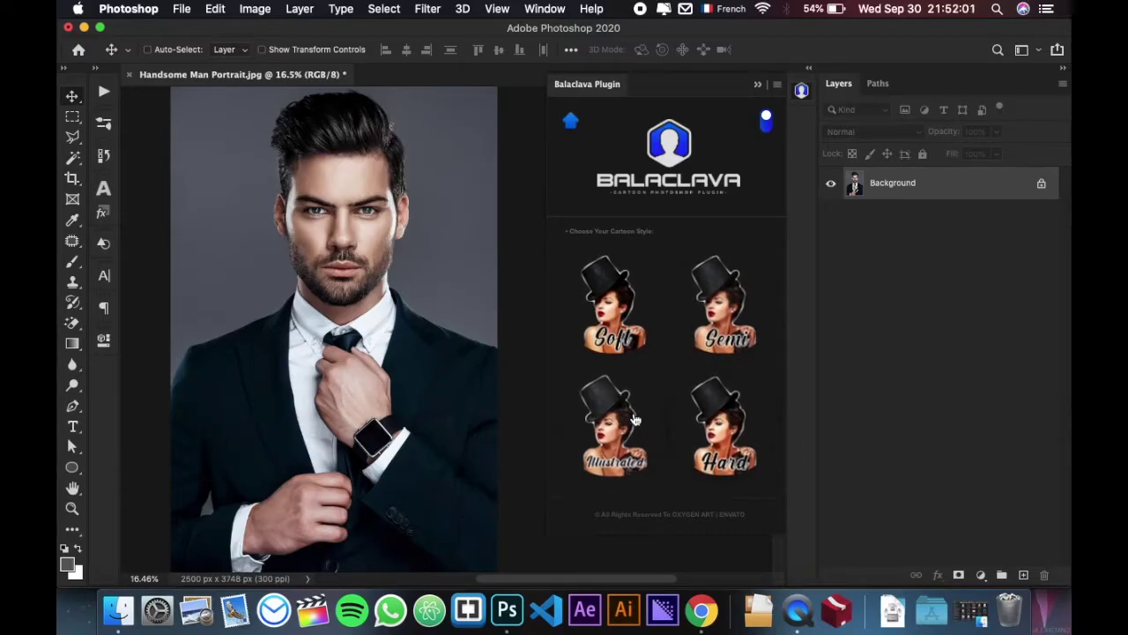
- Choose the Soft style and run Prepar Work Area, adding the FX Places layer
left_click(618, 295)
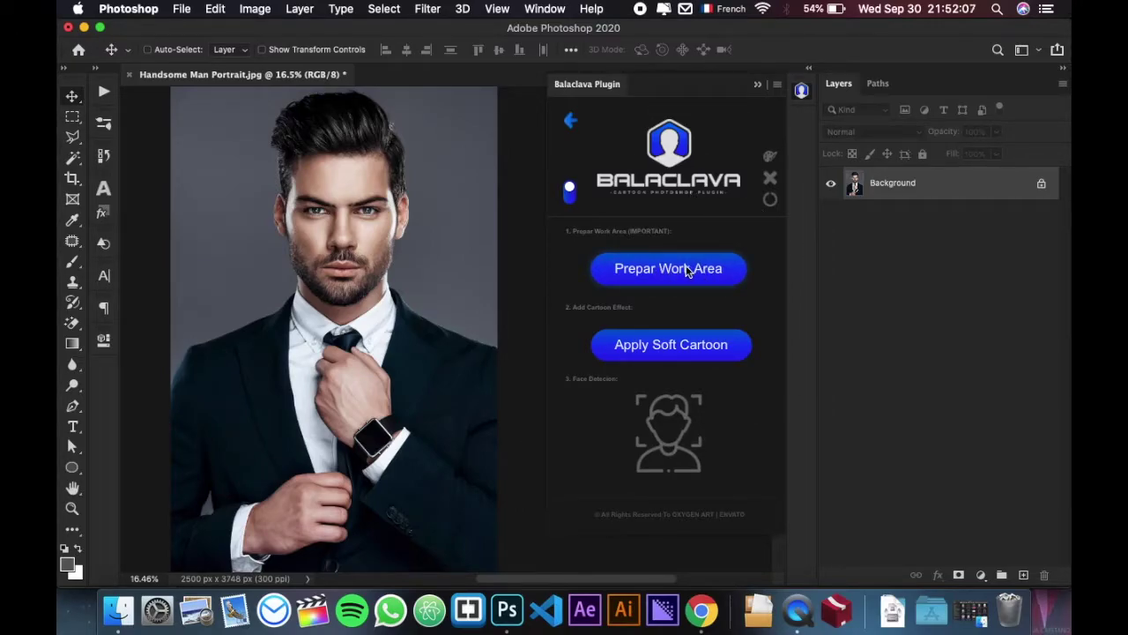
left_click(699, 276)
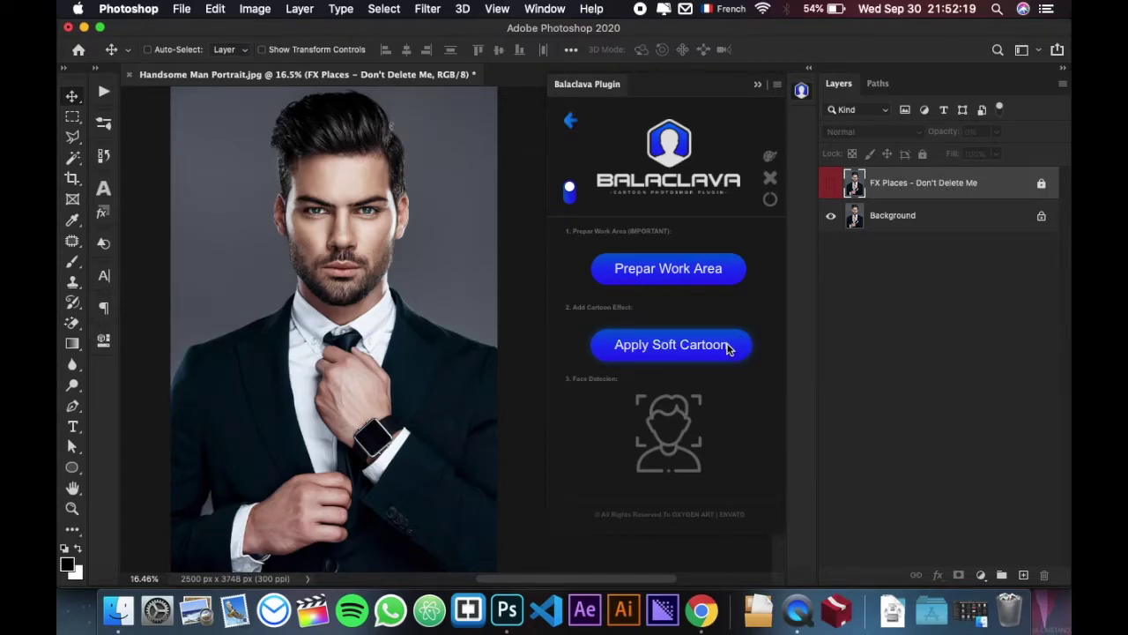
- Apply Soft Cartoon to the portrait and fit the cartoonized result on screen
left_click(729, 349)
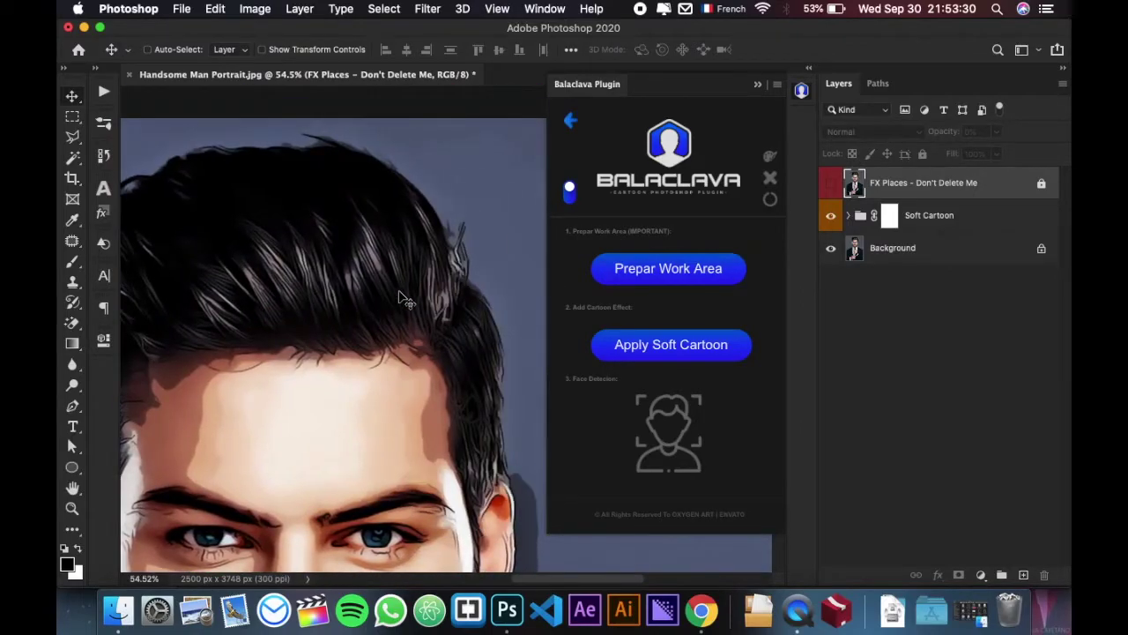
key("super+0")
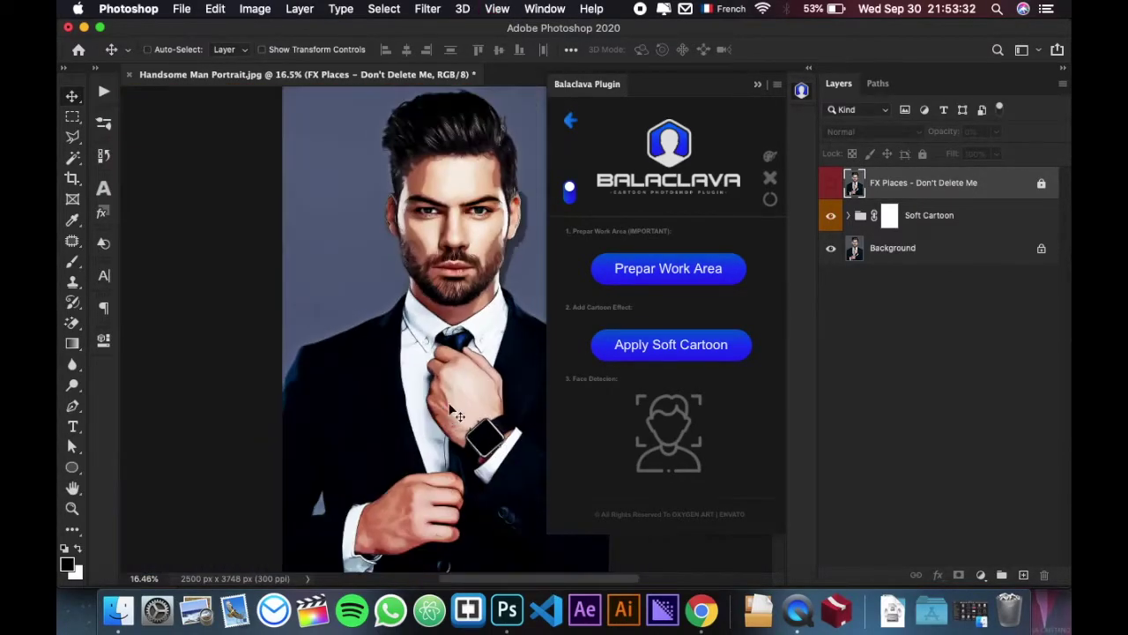
- Expand the Soft Cartoon group and open the Tone Correction vibrance layer's settings
left_click(848, 216)
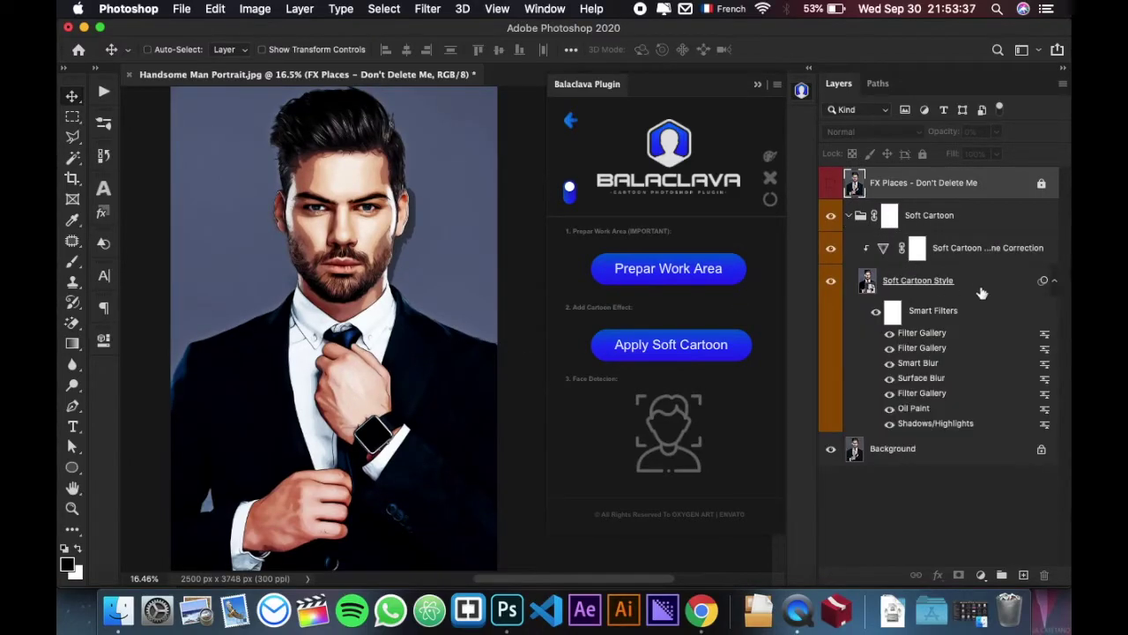
left_click(1053, 282)
left_click(1053, 282)
left_click(1054, 282)
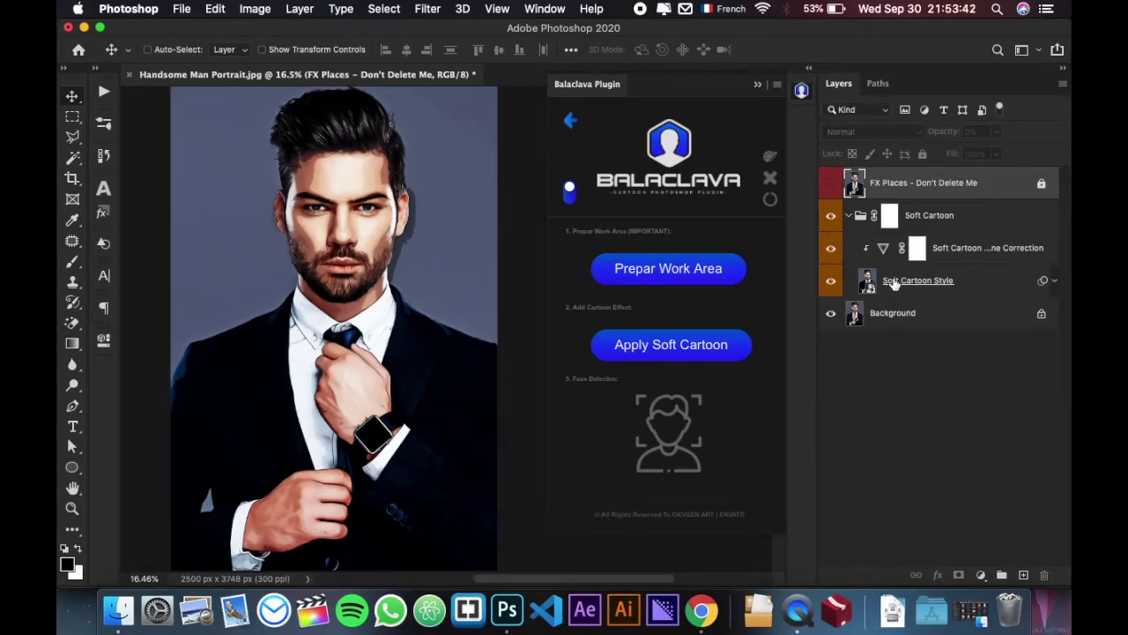
left_click(976, 251)
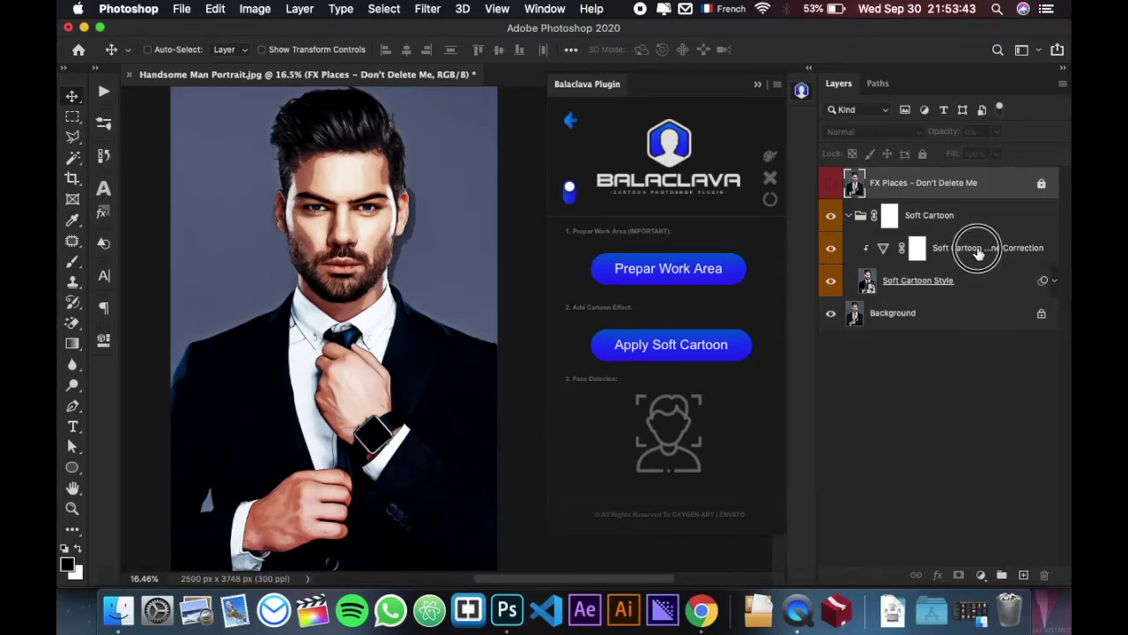
left_click(884, 249)
double_click(884, 250)
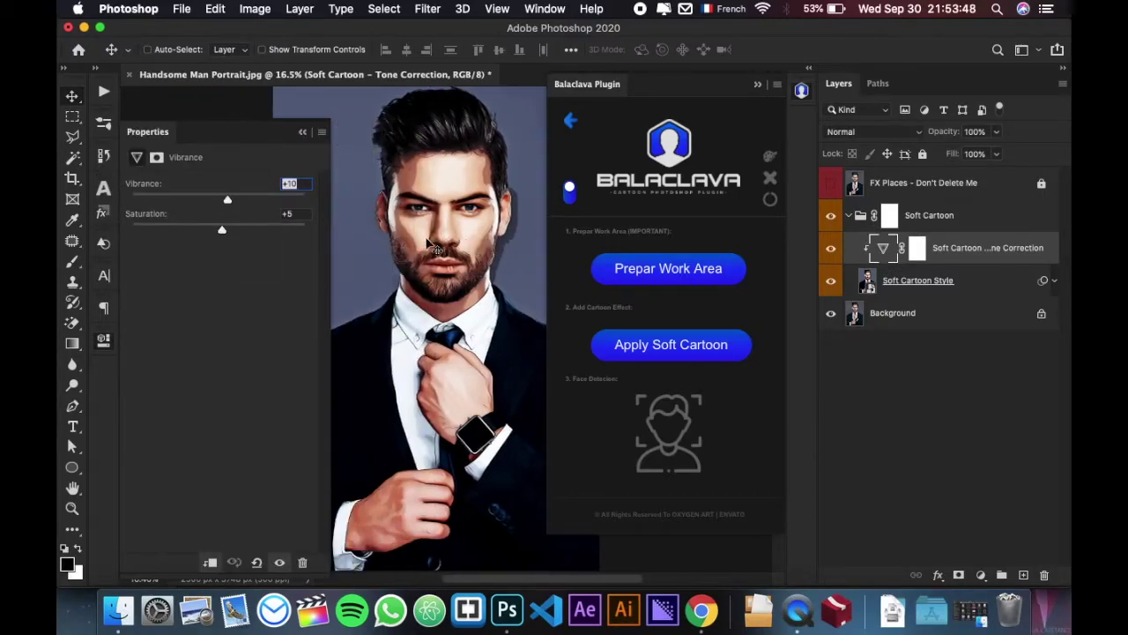
- Set Tone Correction Vibrance and Saturation to +20, then compare with and without it
left_click(801, 91)
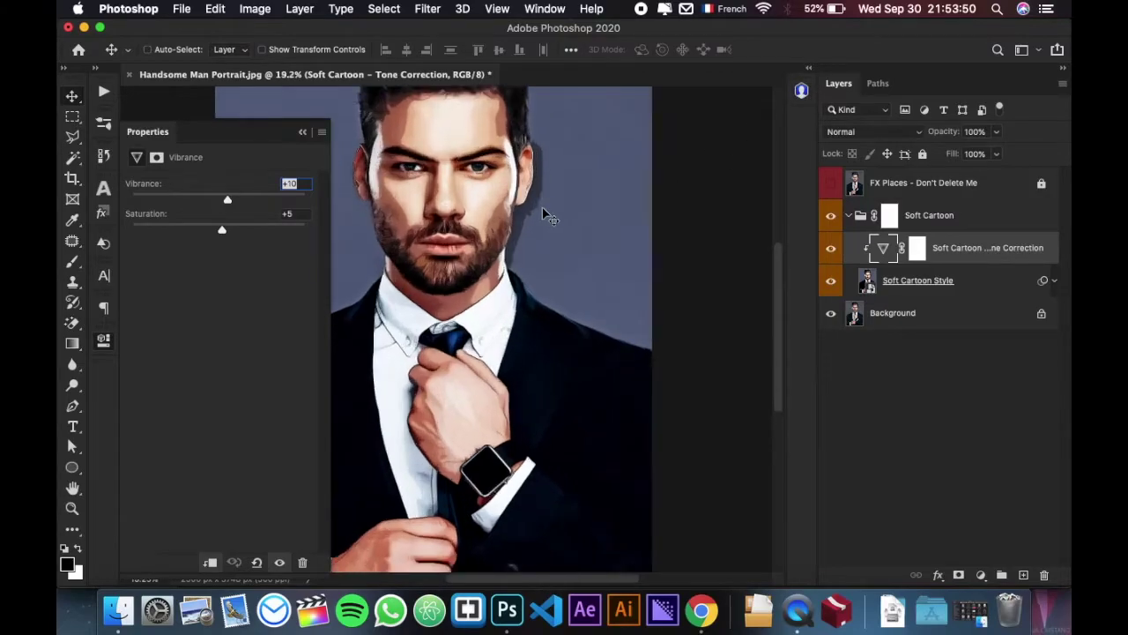
scroll(542, 208, "up", 3)
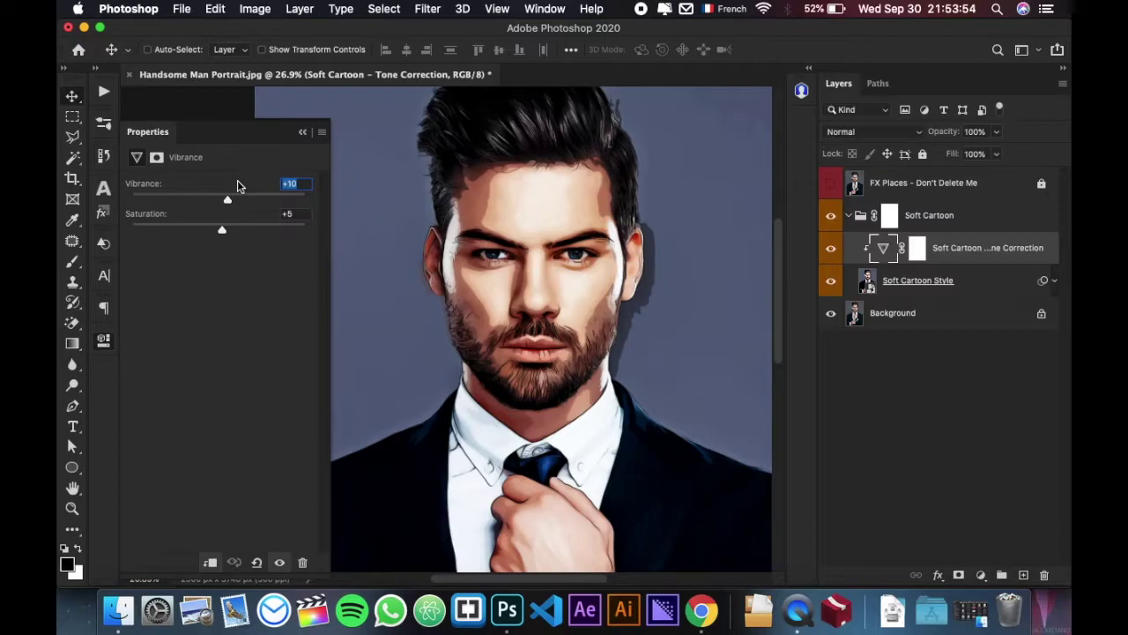
key("shift+Up")
key("Tab")
type("20")
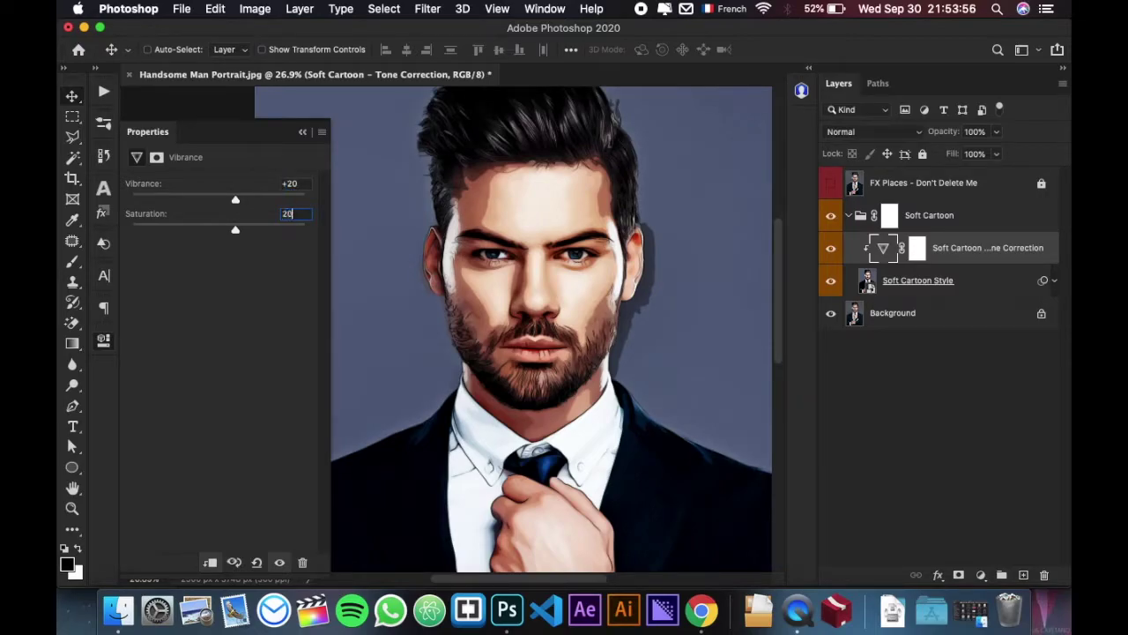
scroll(407, 216, "up", 5)
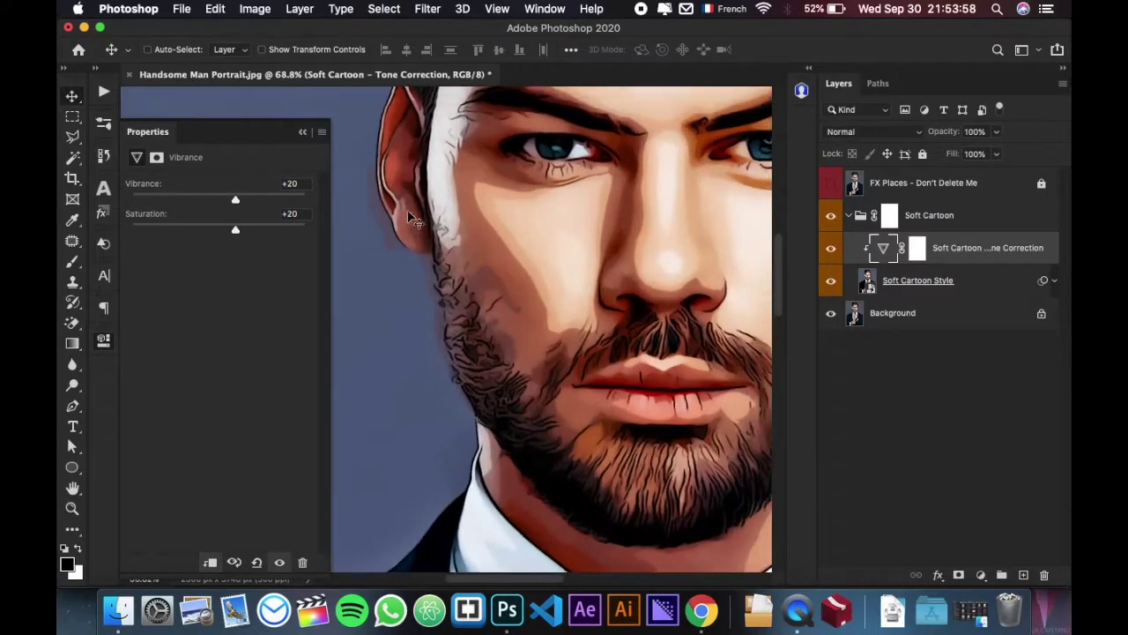
left_click(830, 250)
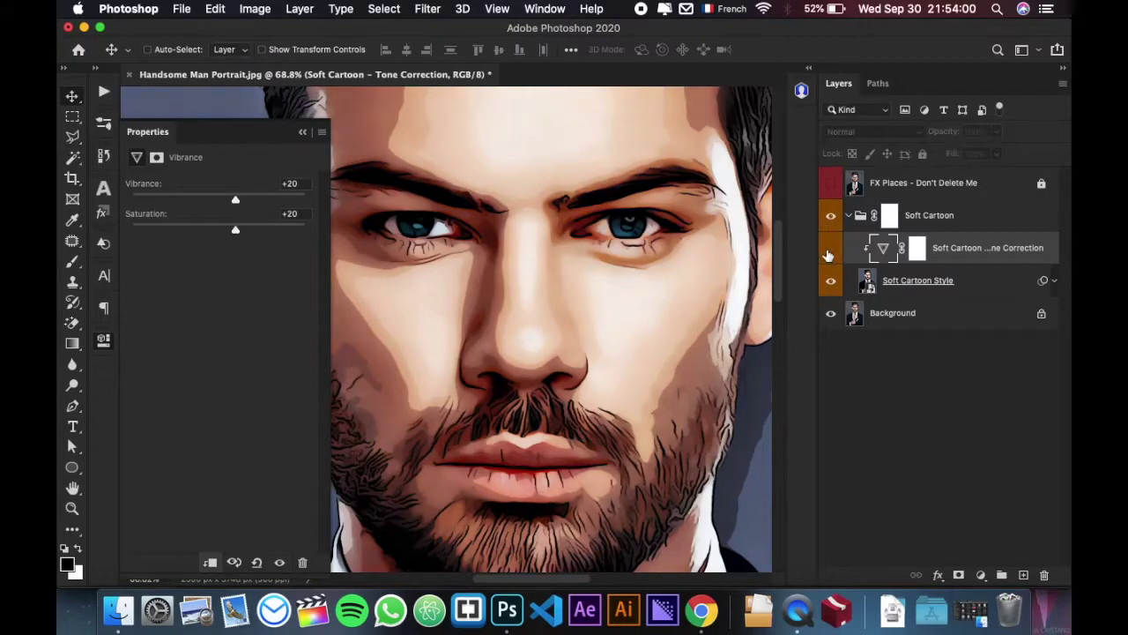
left_click(830, 251)
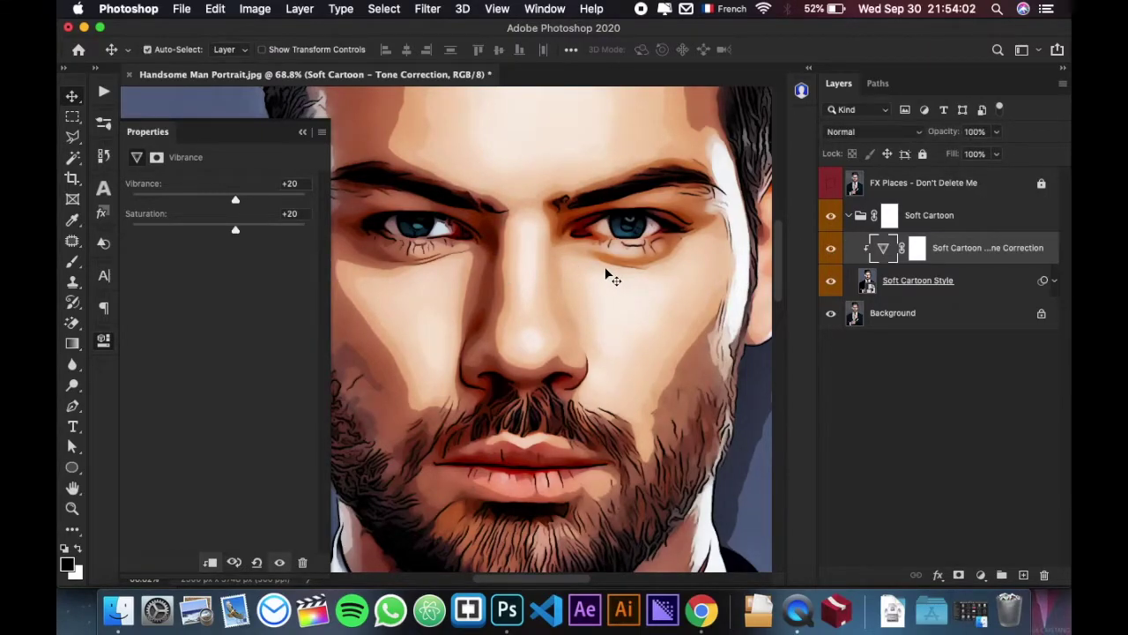
key("super+0")
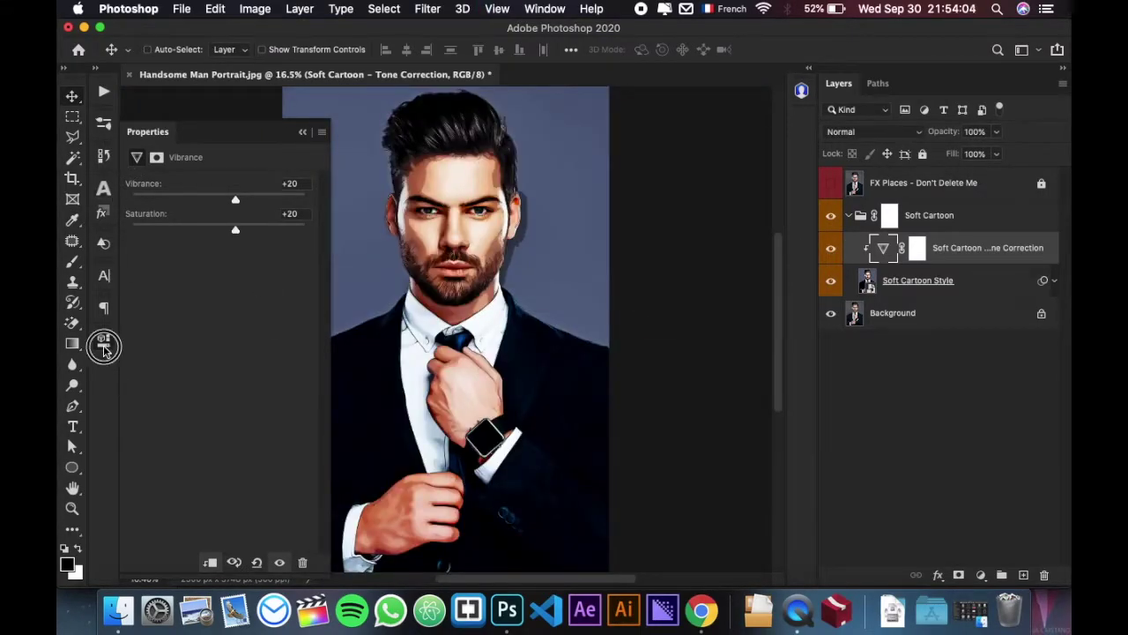
left_click(103, 340)
- Collapse the Soft Cartoon group and run Balaclava Face Detection to create the Original Face layer
left_click(938, 219)
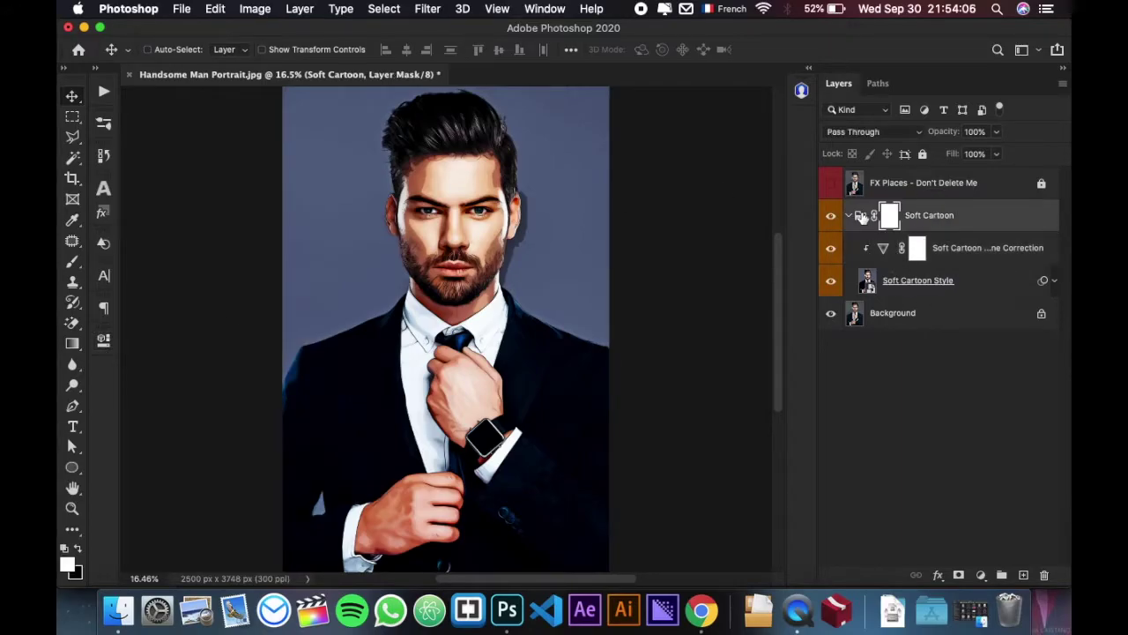
left_click(851, 216)
left_click(801, 91)
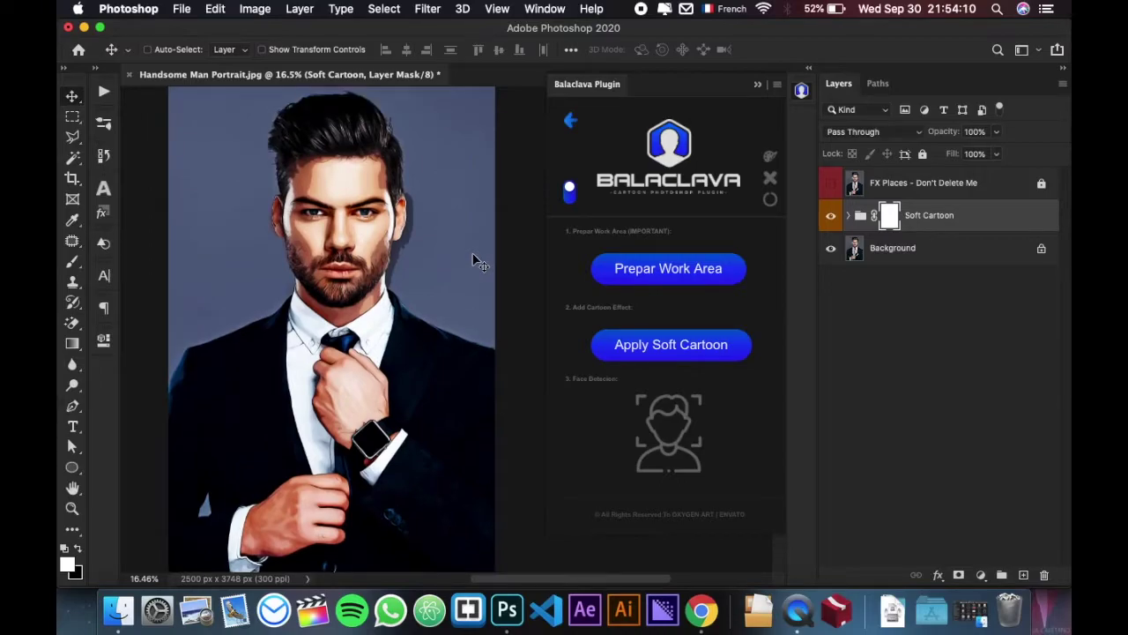
left_click(708, 355)
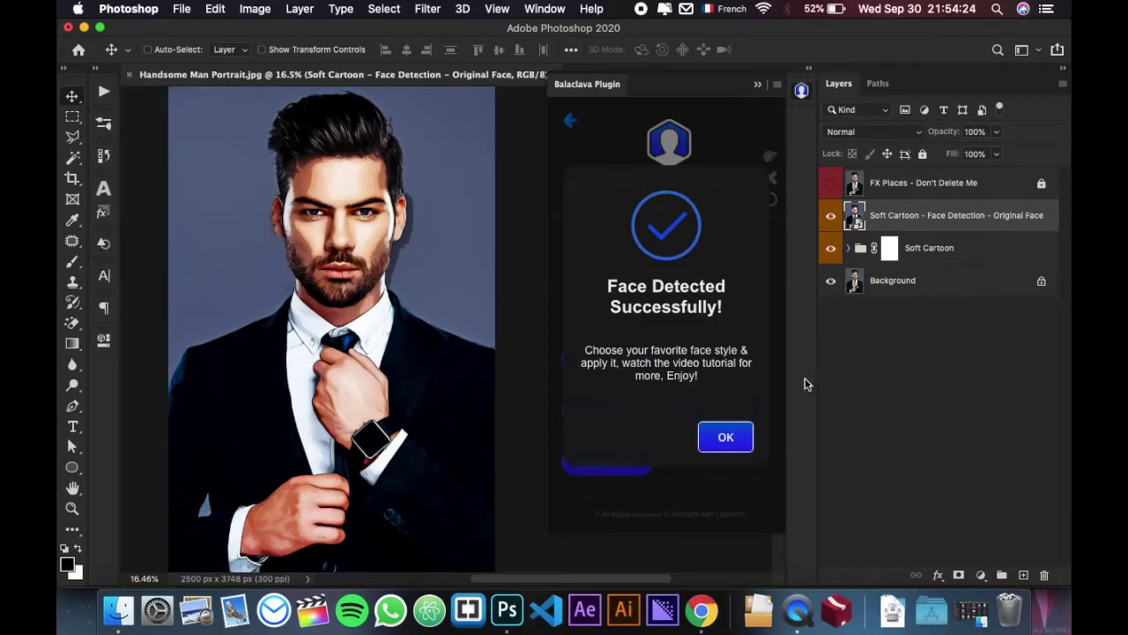
- Add the Smile Face liquify layer and toggle its visibility to compare
left_click(726, 438)
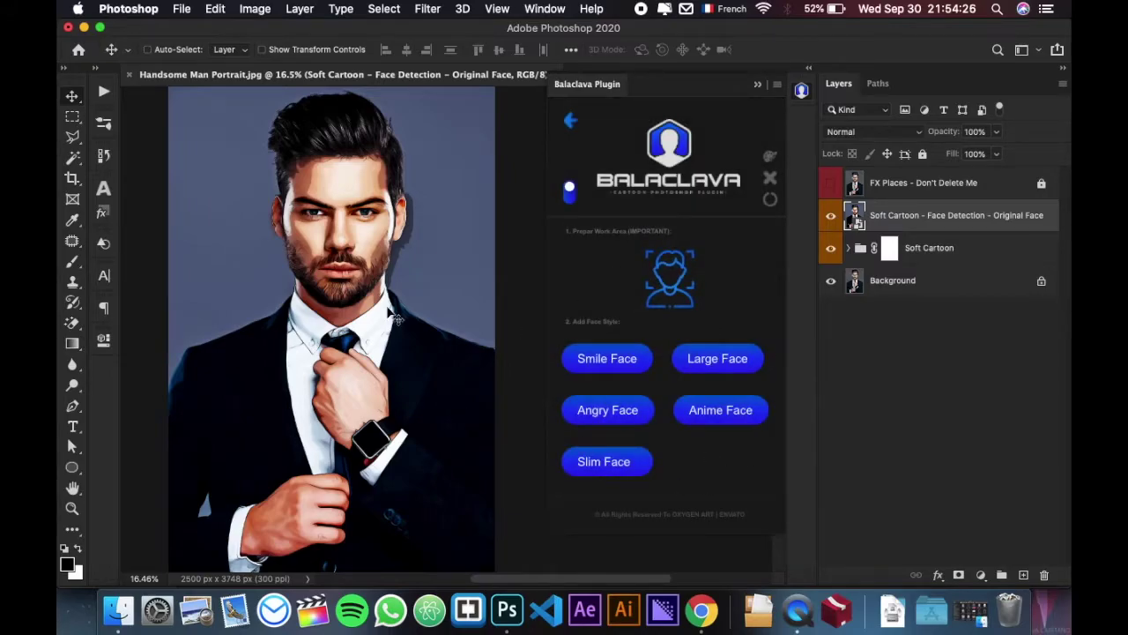
scroll(322, 224, "up", 5)
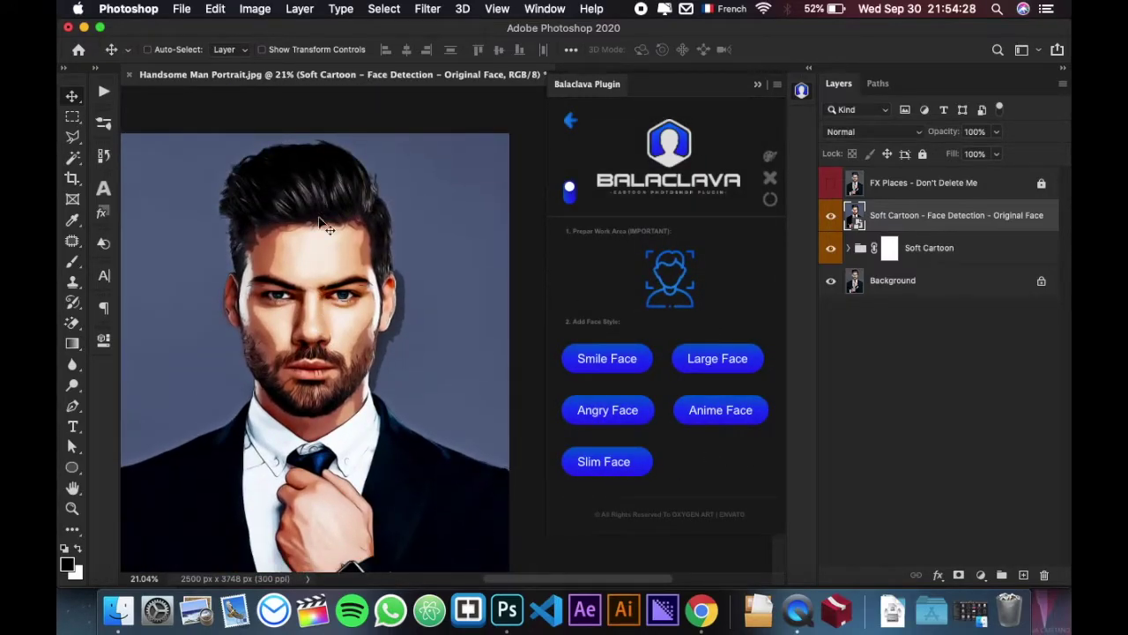
left_click(630, 360)
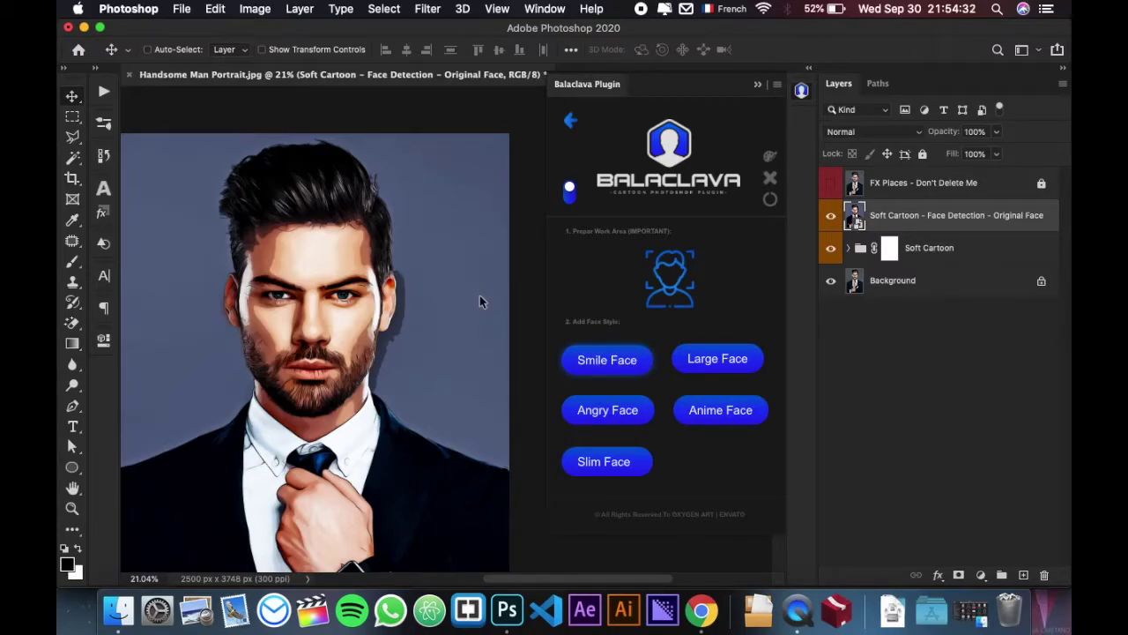
scroll(335, 307, "up", 5)
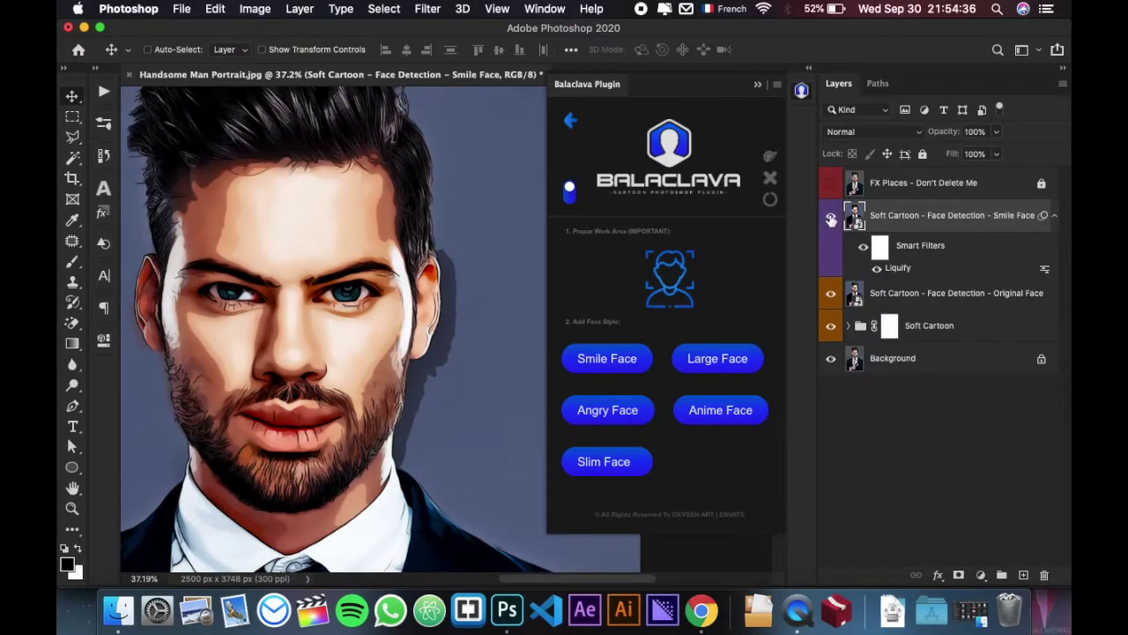
left_click(830, 217)
left_click(830, 217)
- Add the Large Face liquify layer, compare it, and turn Smile Face back on
left_click(832, 220)
left_click(714, 371)
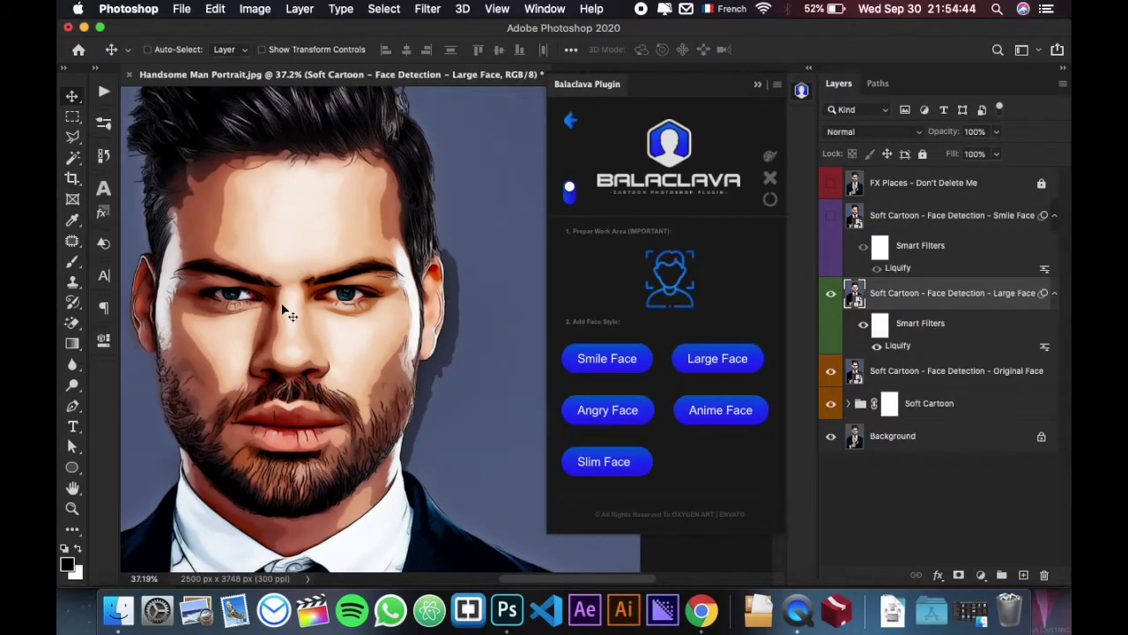
left_click(831, 297)
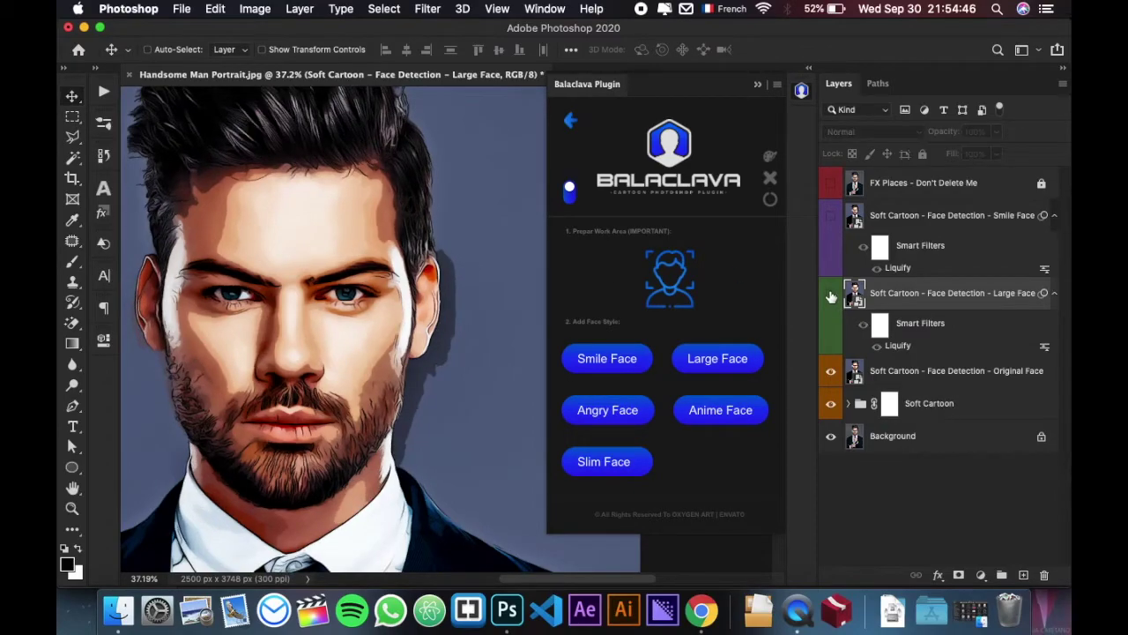
left_click(831, 297)
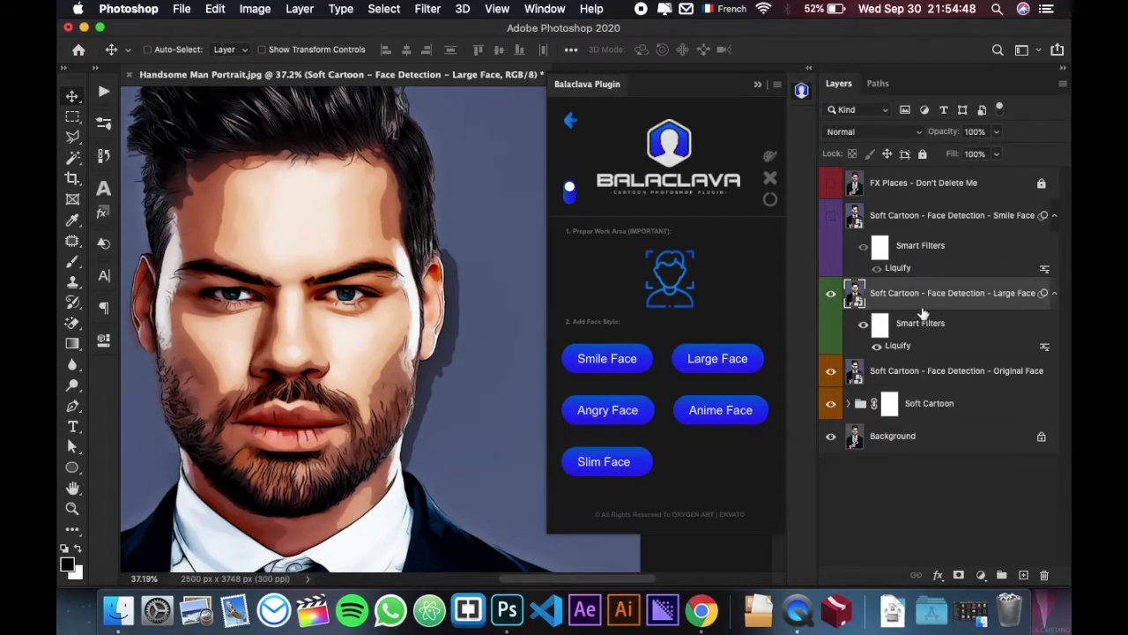
left_click(831, 216)
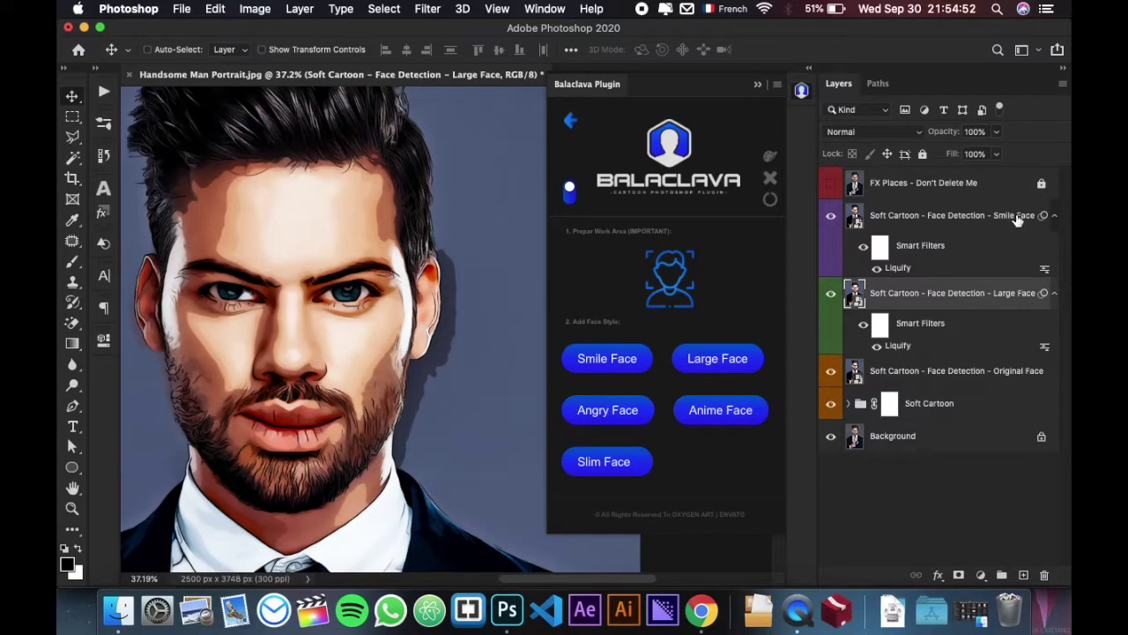
- Hide Smile and Large Face, then add the Anime Face layer and compare it
left_click(829, 219)
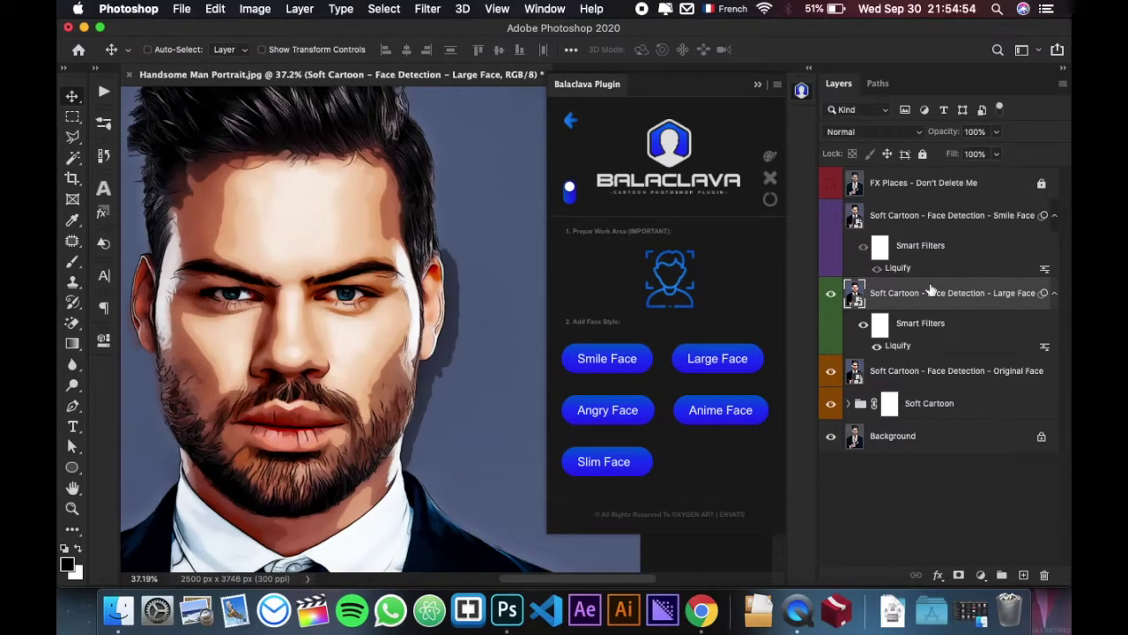
left_click(831, 295)
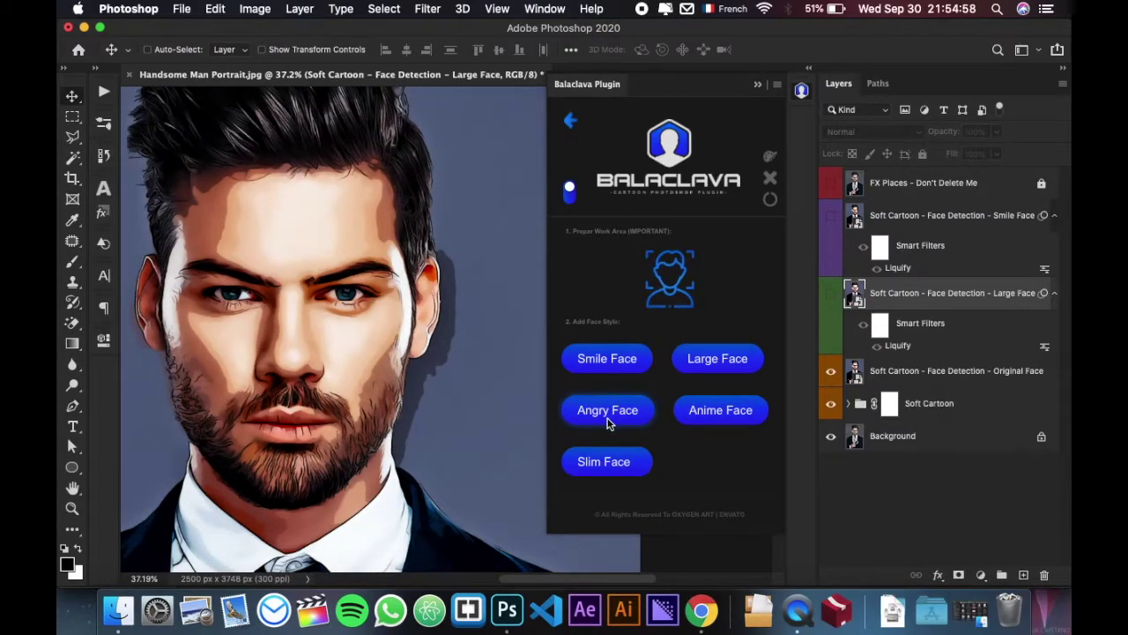
left_click(728, 418)
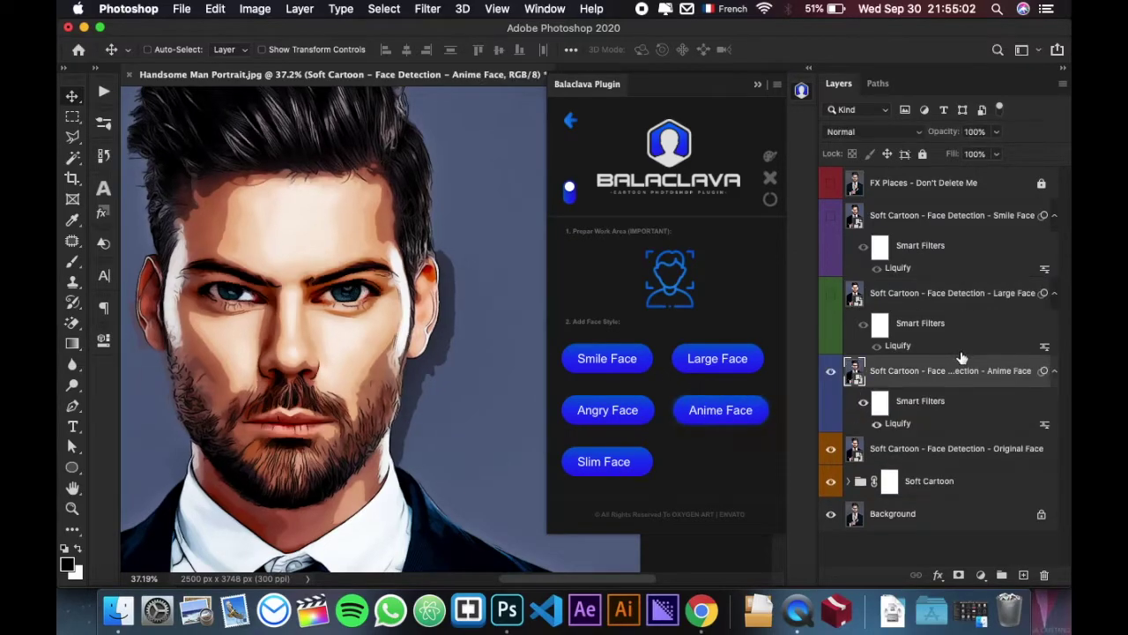
left_click(830, 374)
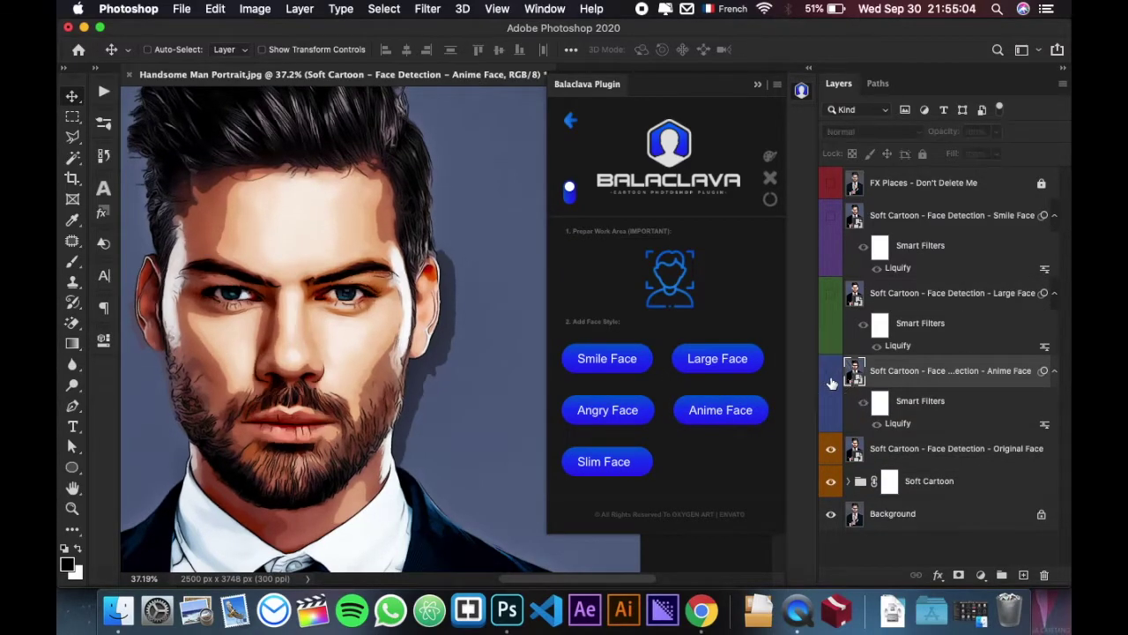
left_click(829, 374)
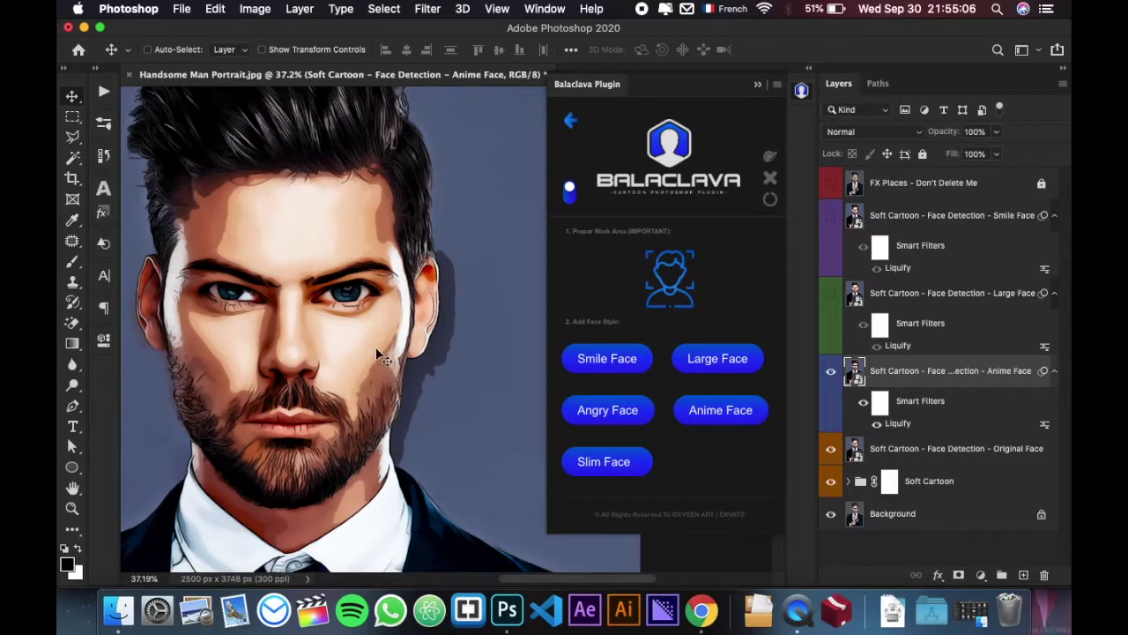
- Add the Angry Face layer and toggle its visibility to compare
left_click(633, 415)
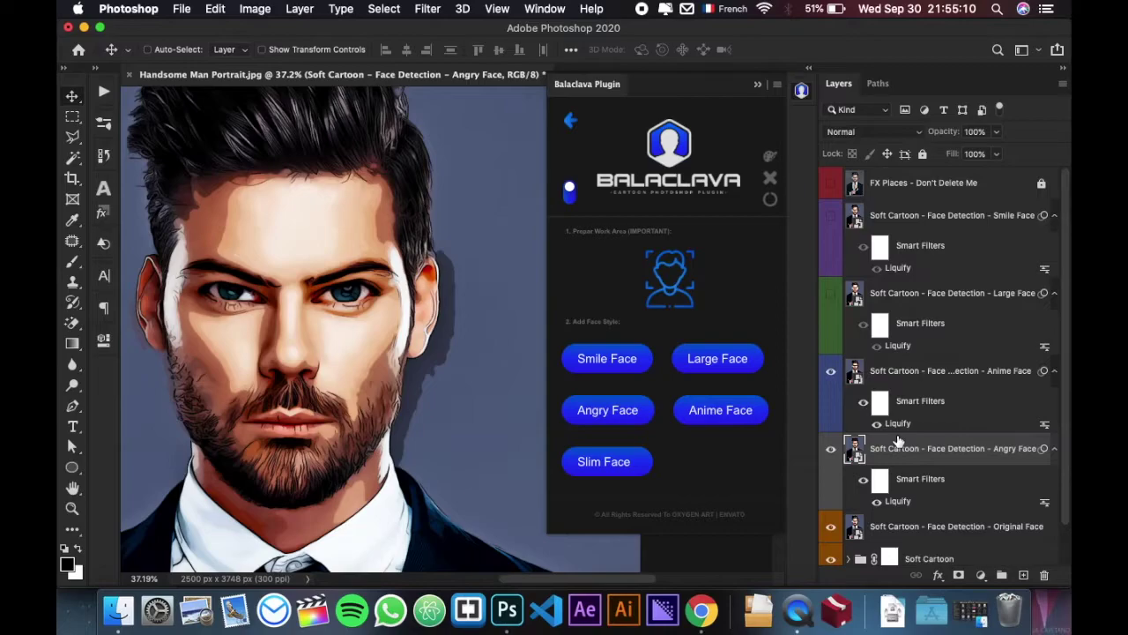
left_click(830, 372)
scroll(924, 427, "down", 2)
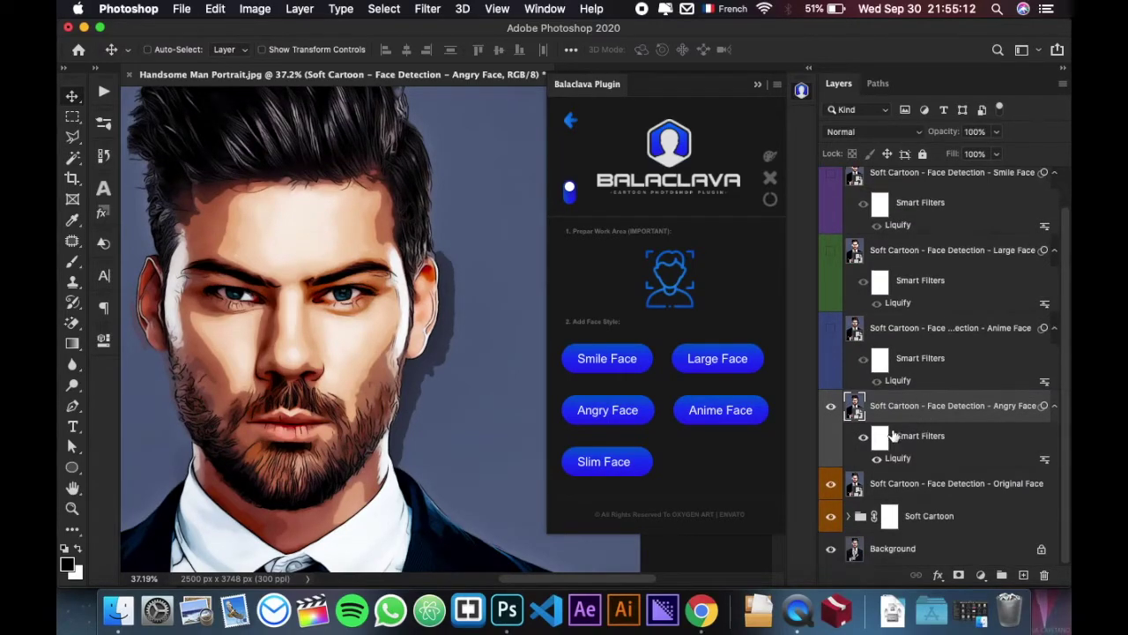
left_click(830, 406)
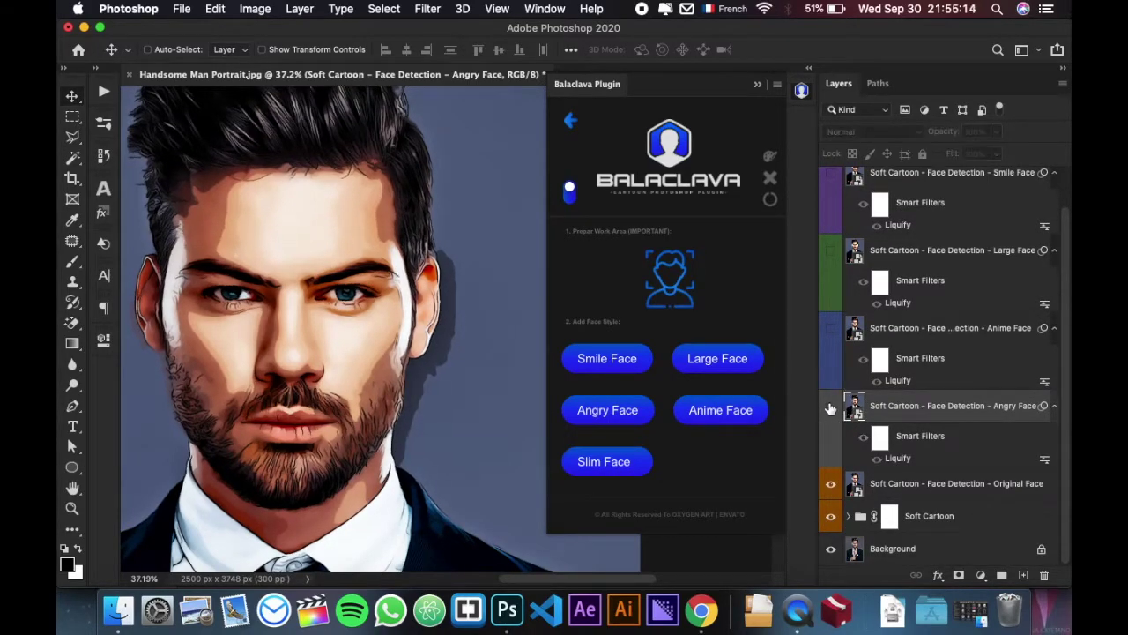
left_click(830, 408)
left_click(831, 407)
- Add the Slim Face layer, compare it, and collapse each face layer's filter list
left_click(593, 463)
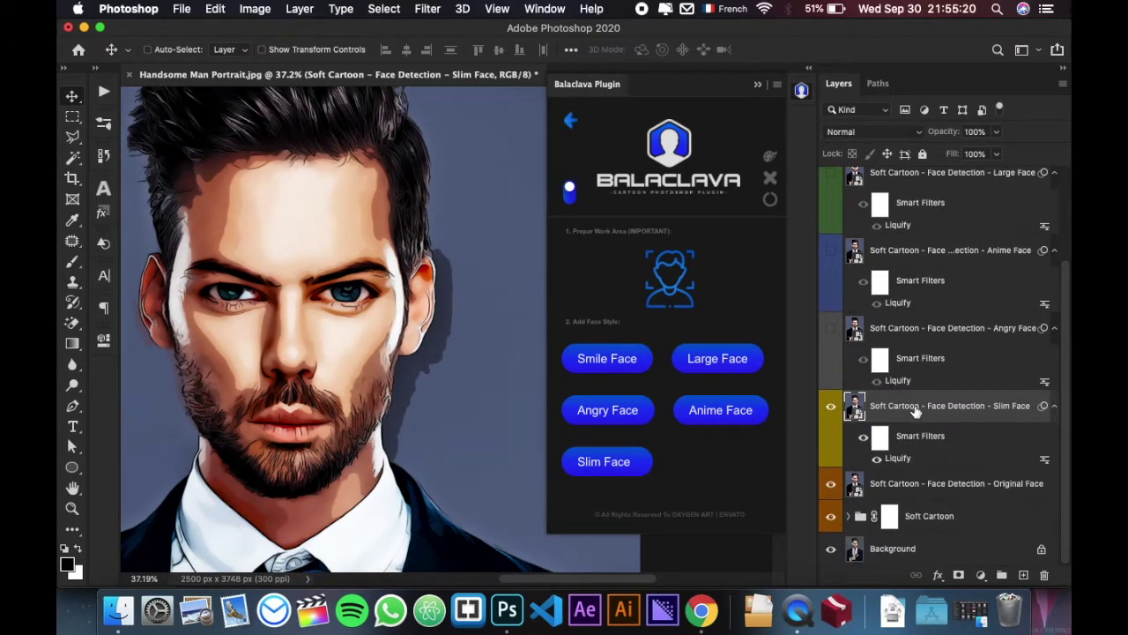
left_click(831, 408)
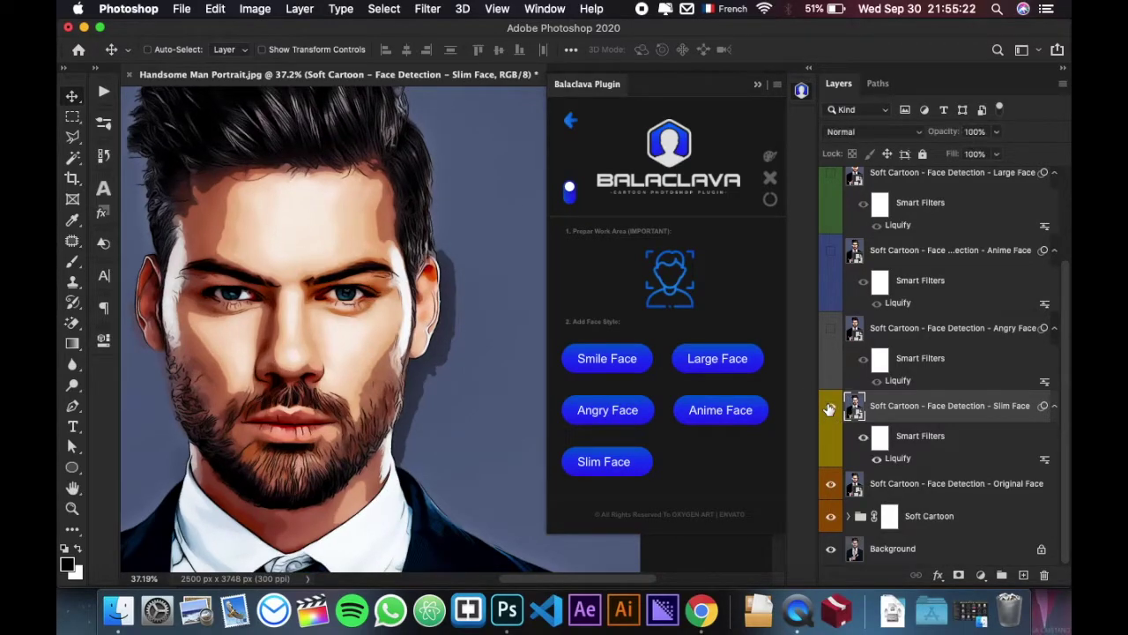
left_click(831, 407)
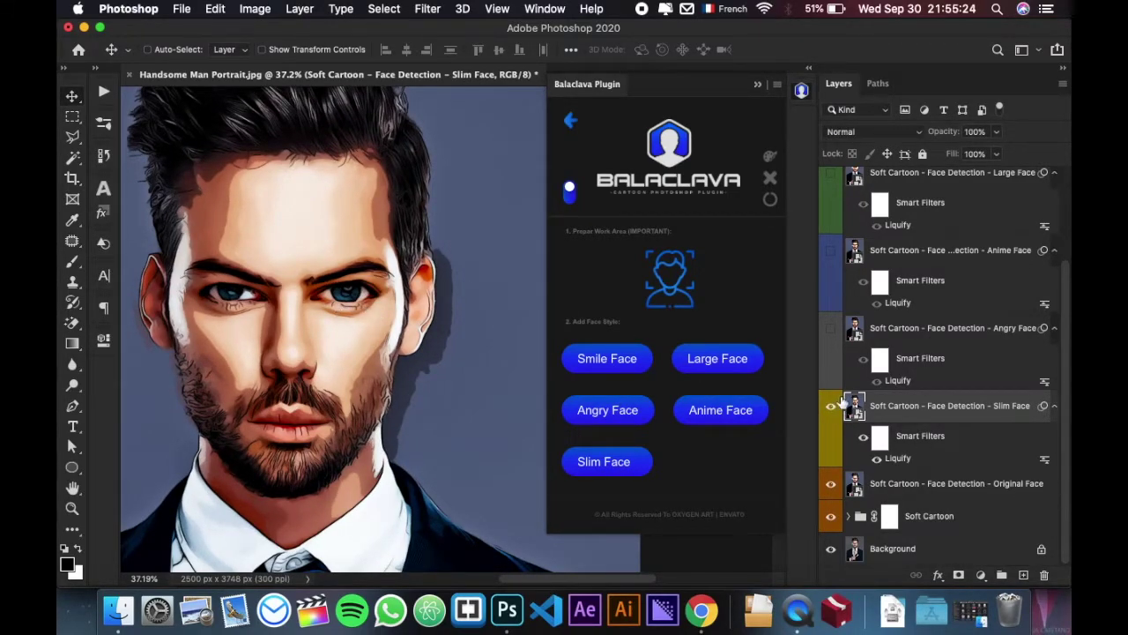
left_click(1052, 409)
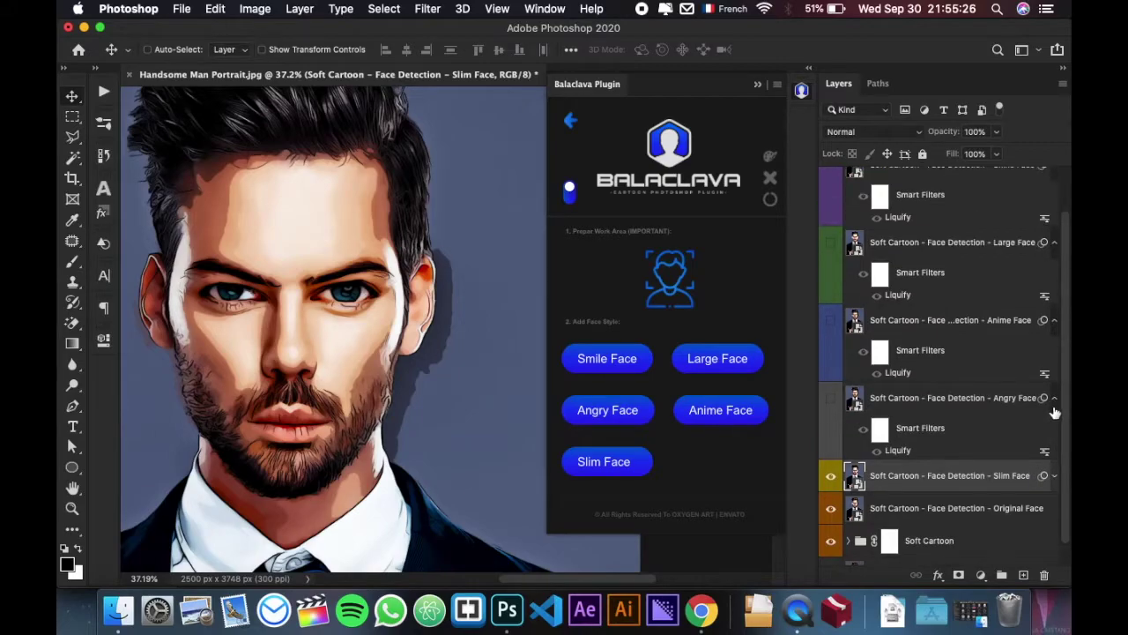
left_click(1053, 409)
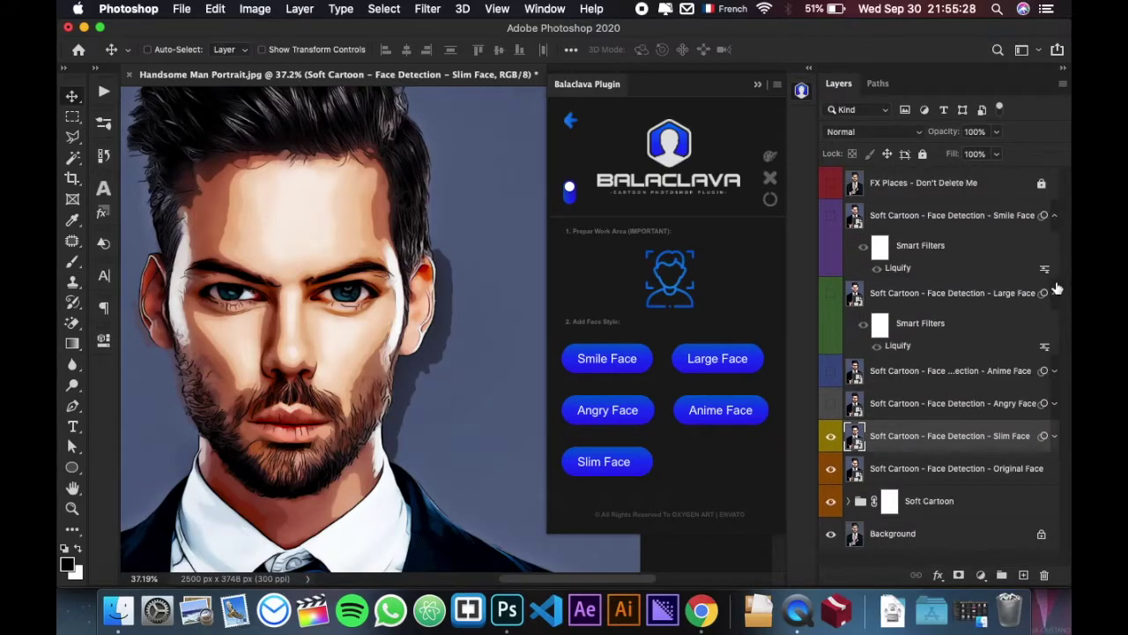
left_click(1055, 292)
left_click(1055, 215)
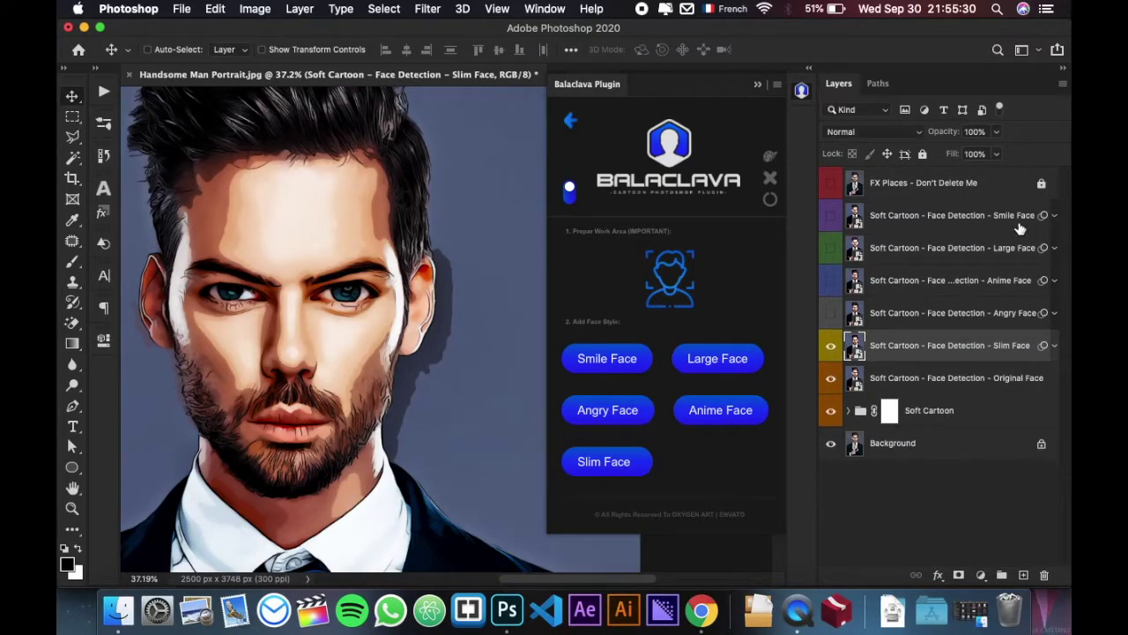
- Preview the Slim, Angry, Anime and Large Face versions in turn
left_click(950, 223)
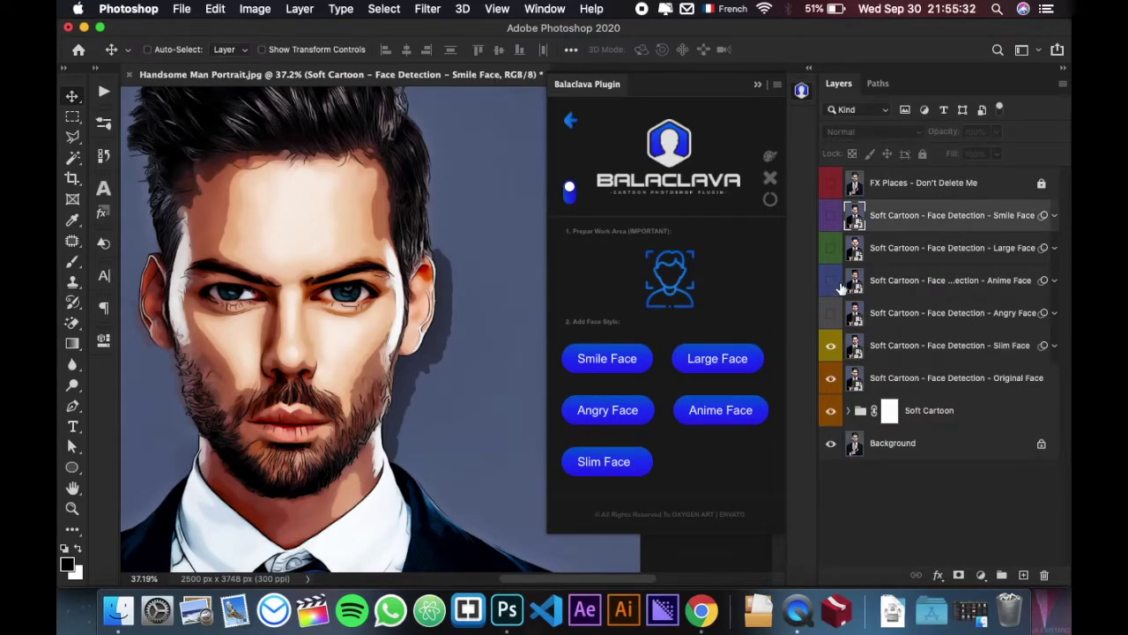
left_click(907, 353)
left_click(830, 345)
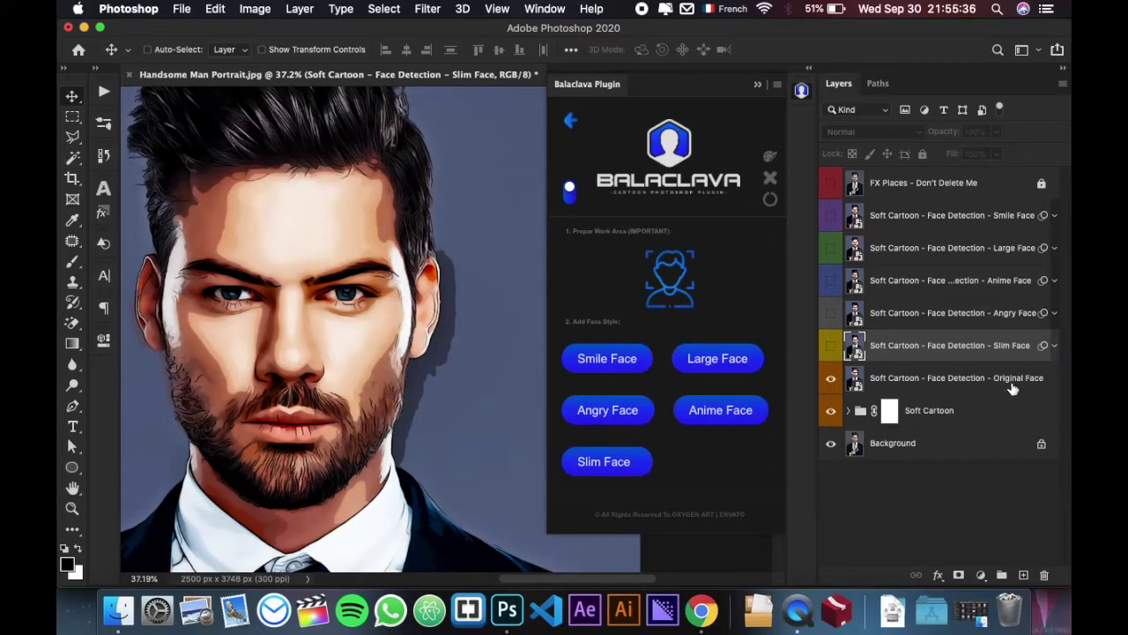
left_click(831, 347)
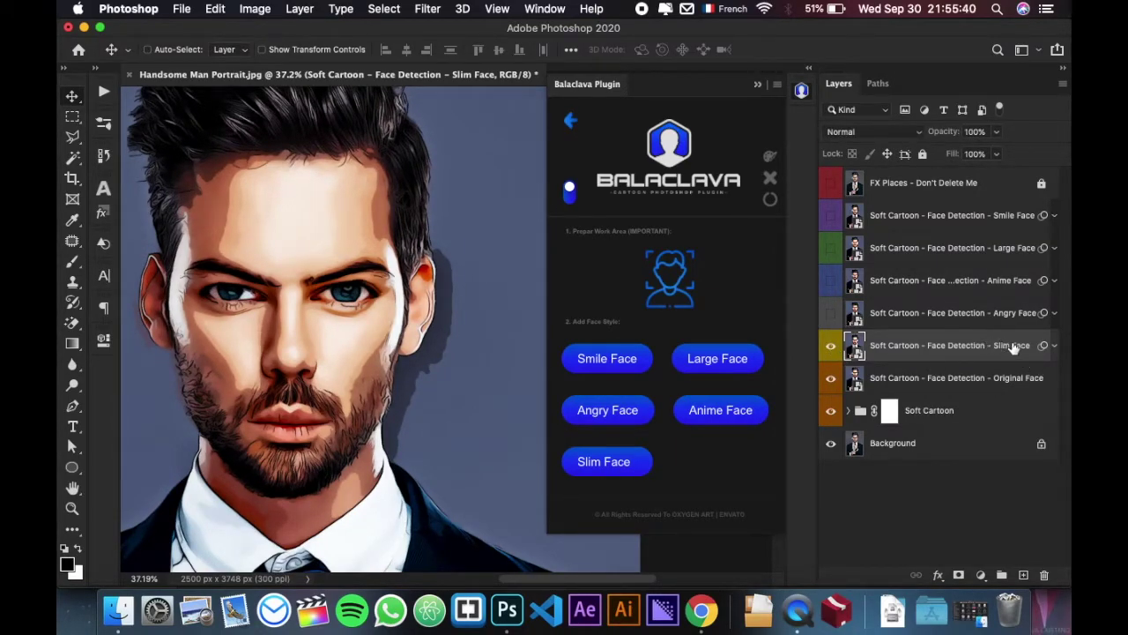
left_click(830, 313)
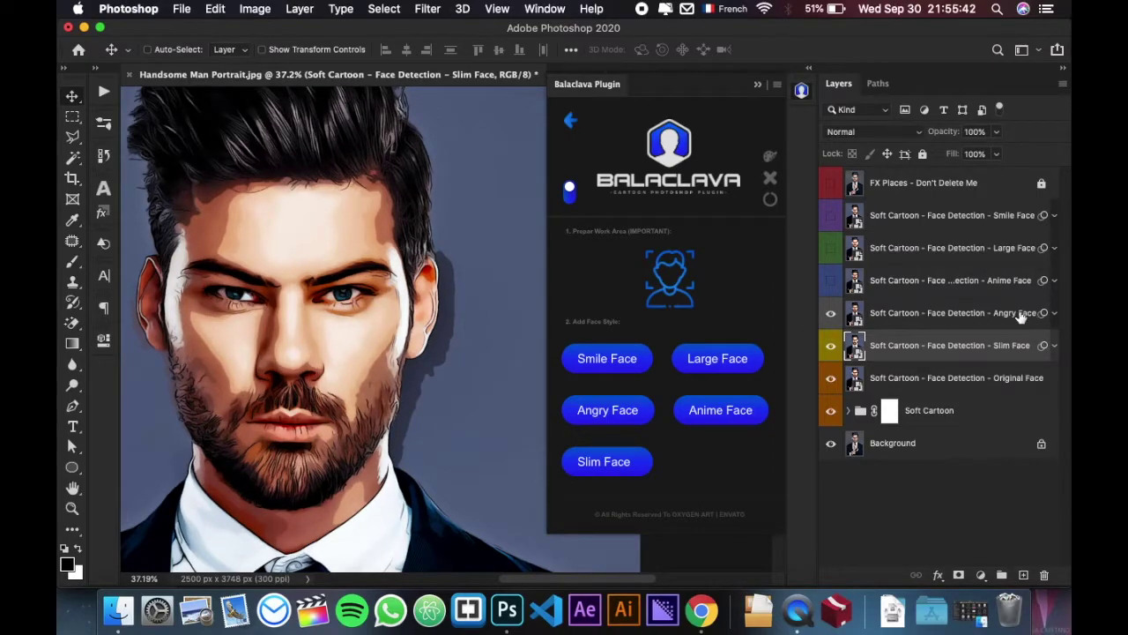
left_click(832, 281)
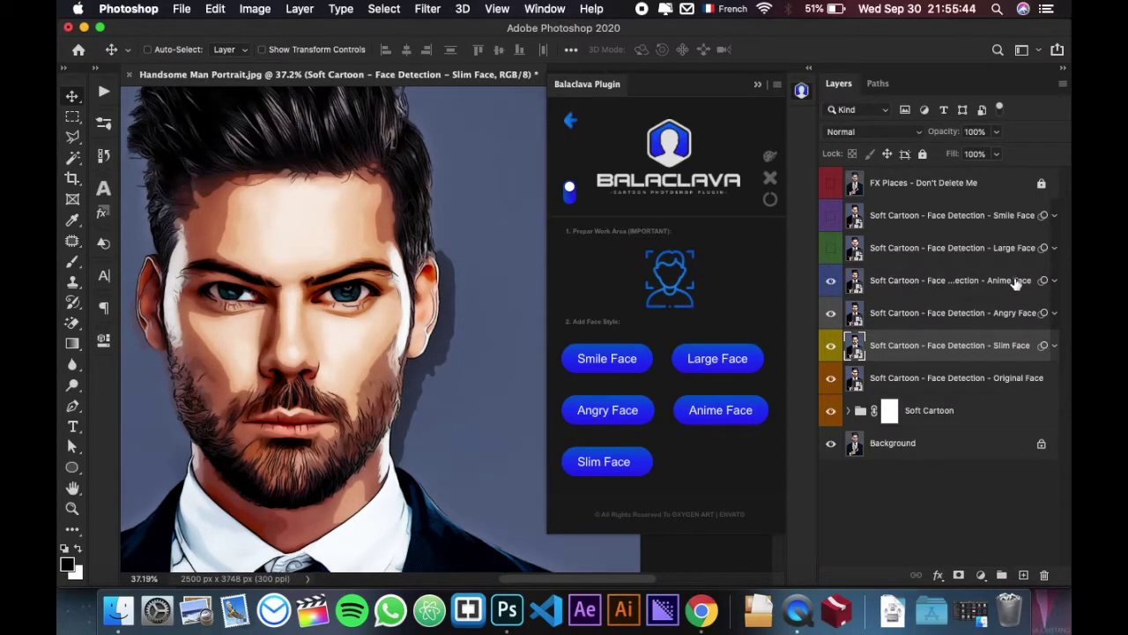
left_click(830, 249)
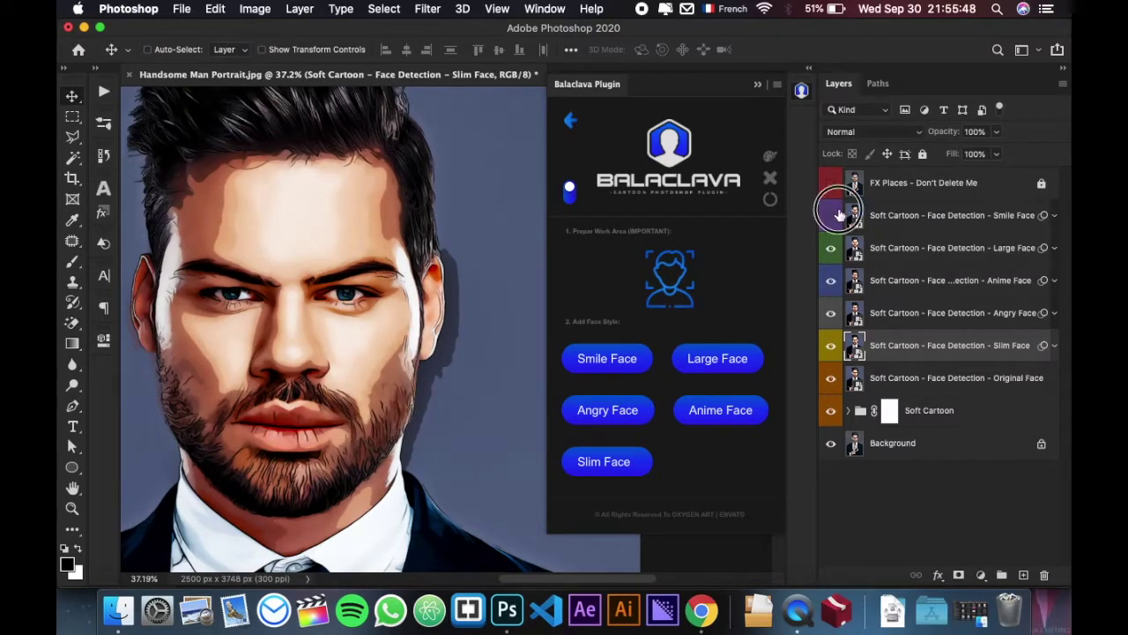
- Show and select the Smile Face layer and reveal its smart filters
left_click(830, 215)
left_click(830, 215)
left_click(845, 223)
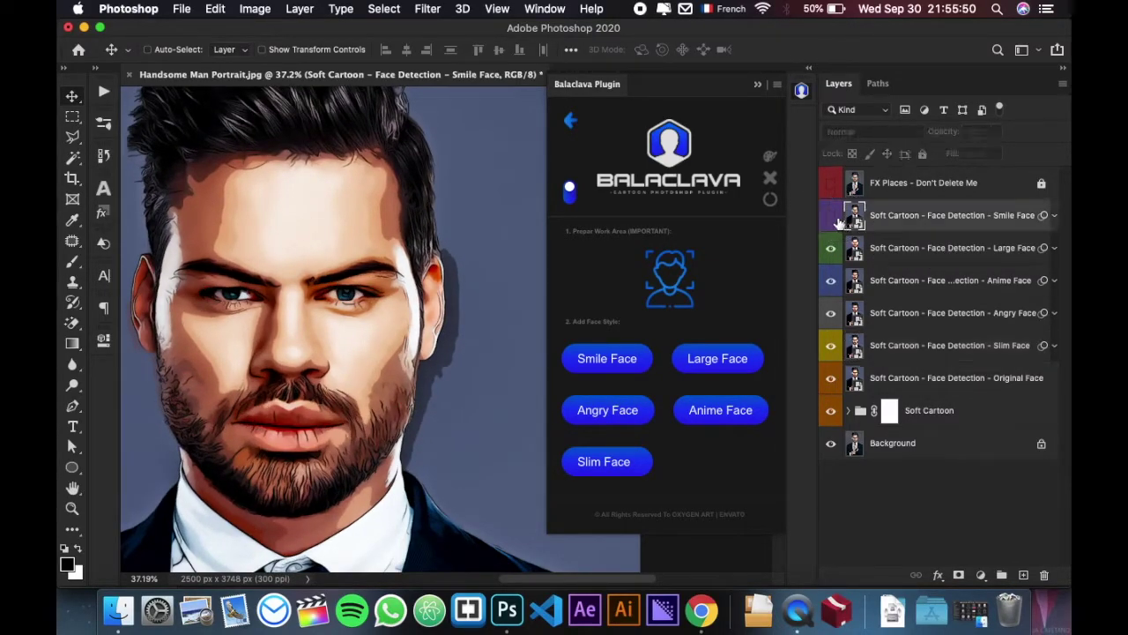
left_click(830, 217)
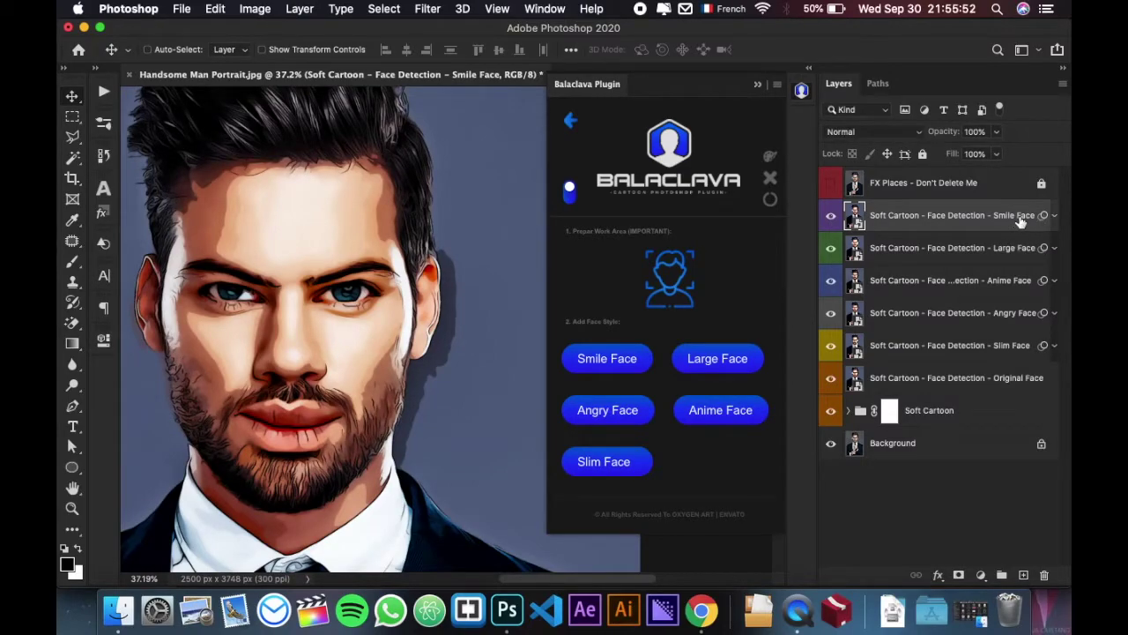
left_click(1056, 216)
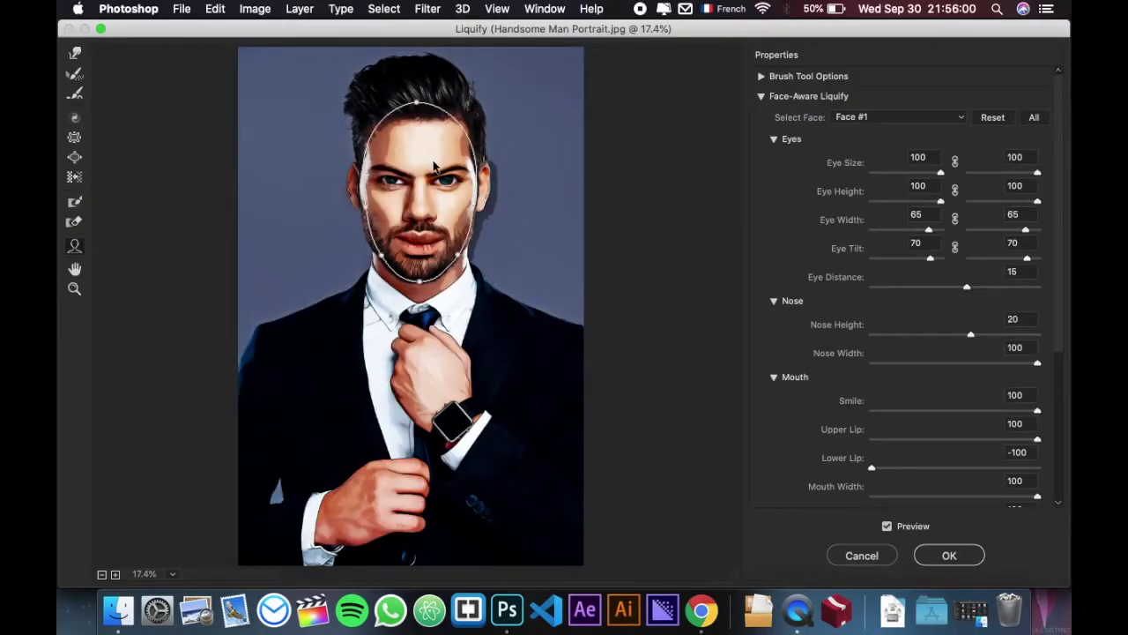
mouse_move(410, 176)
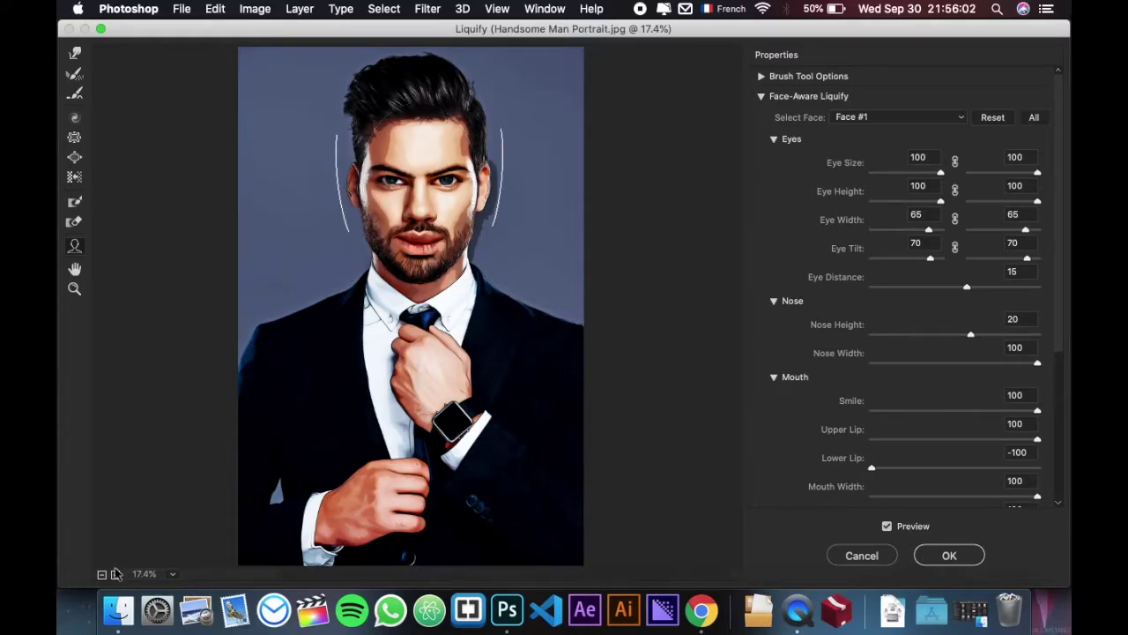
- Zoom the Liquify preview on the face and set Eye Width to 100
left_click(115, 573)
left_click(114, 574)
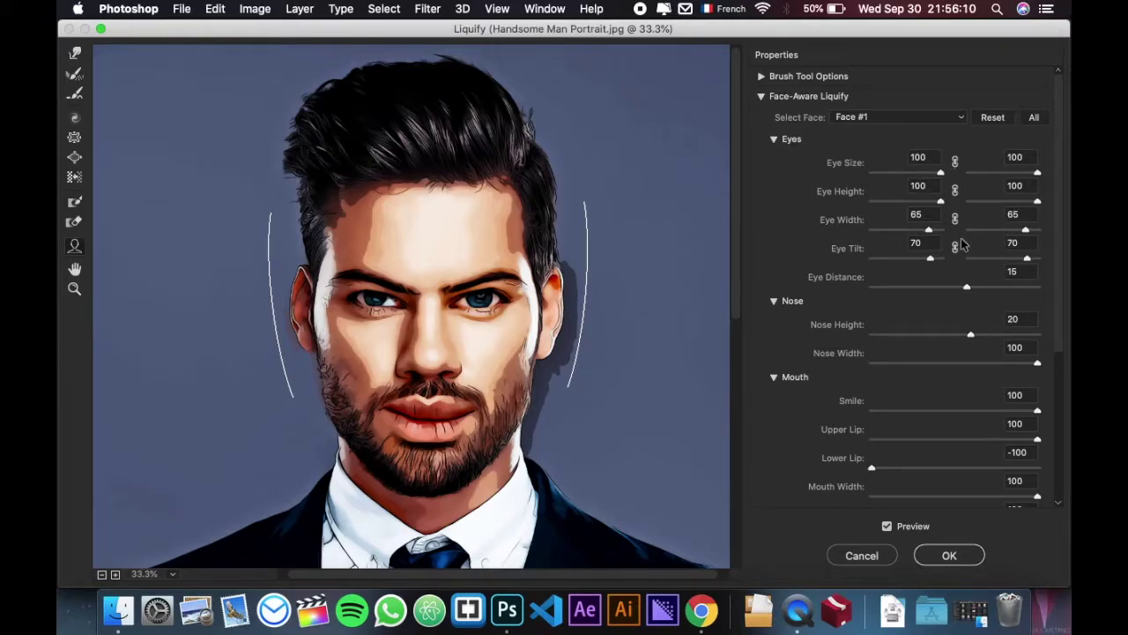
mouse_move(931, 258)
left_mouse_down()
mouse_move(878, 251)
mouse_move(979, 247)
left_mouse_up()
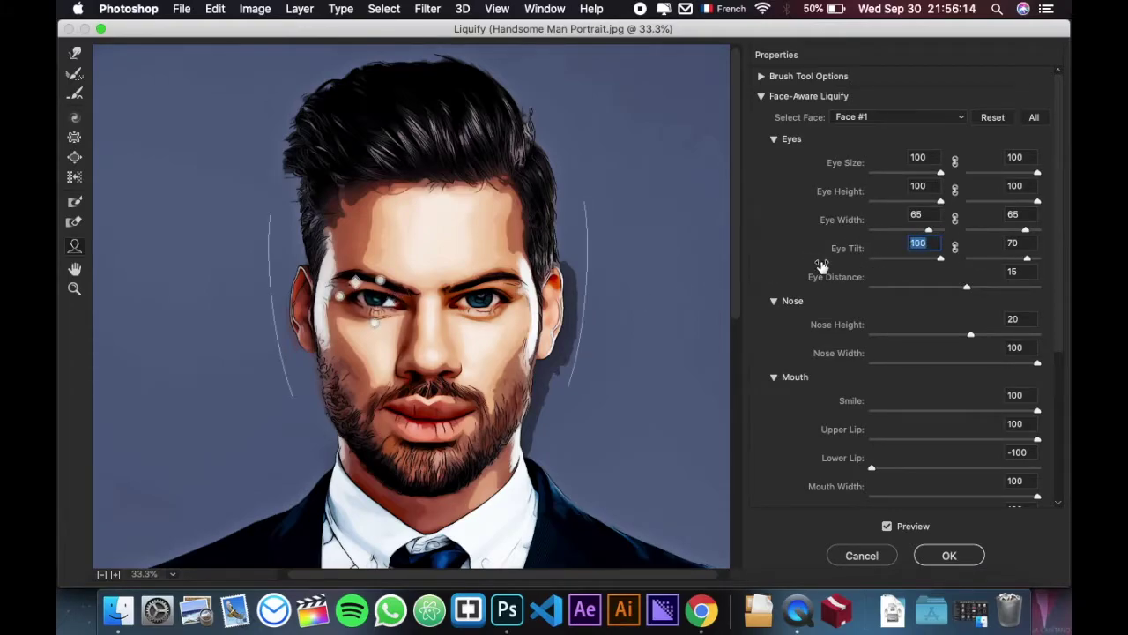
type("70")
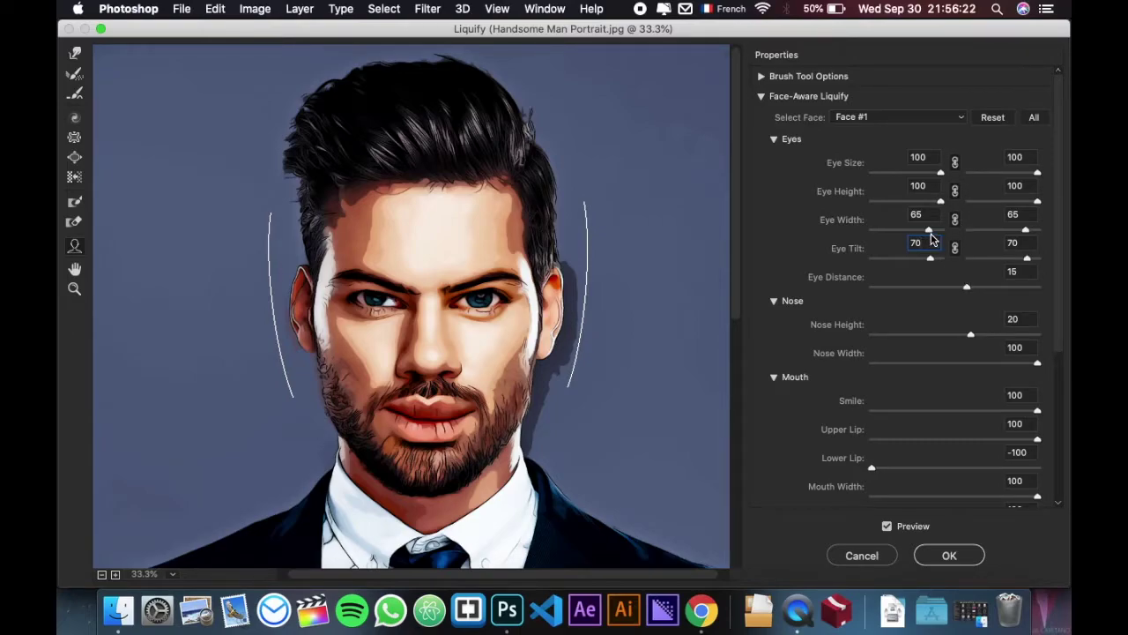
left_click_drag(929, 230, 1003, 234)
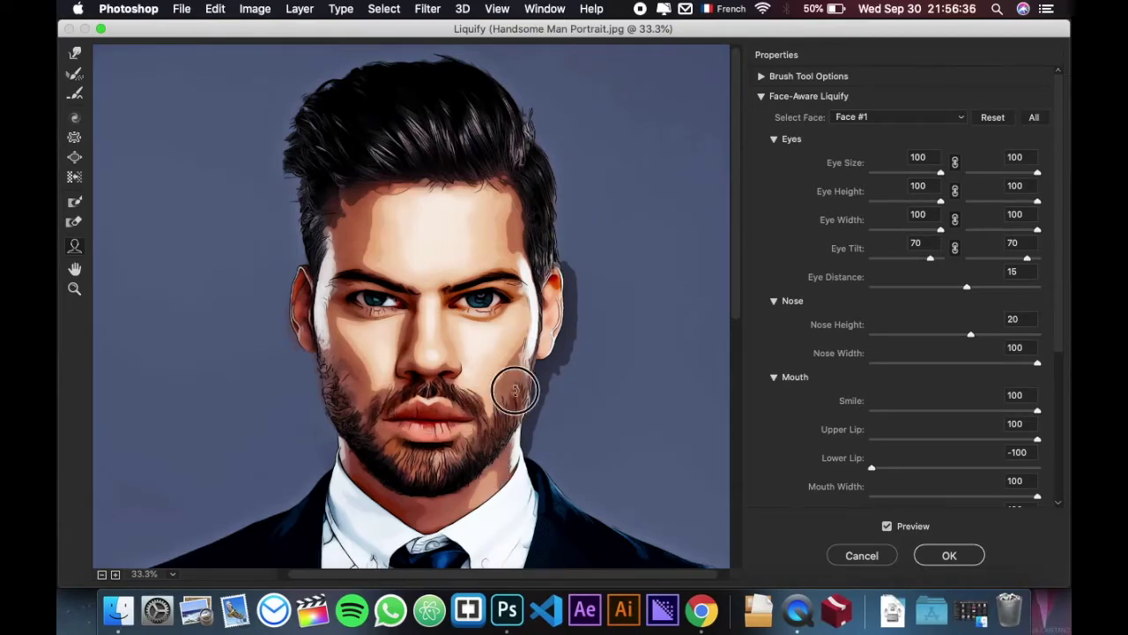
mouse_move(427, 393)
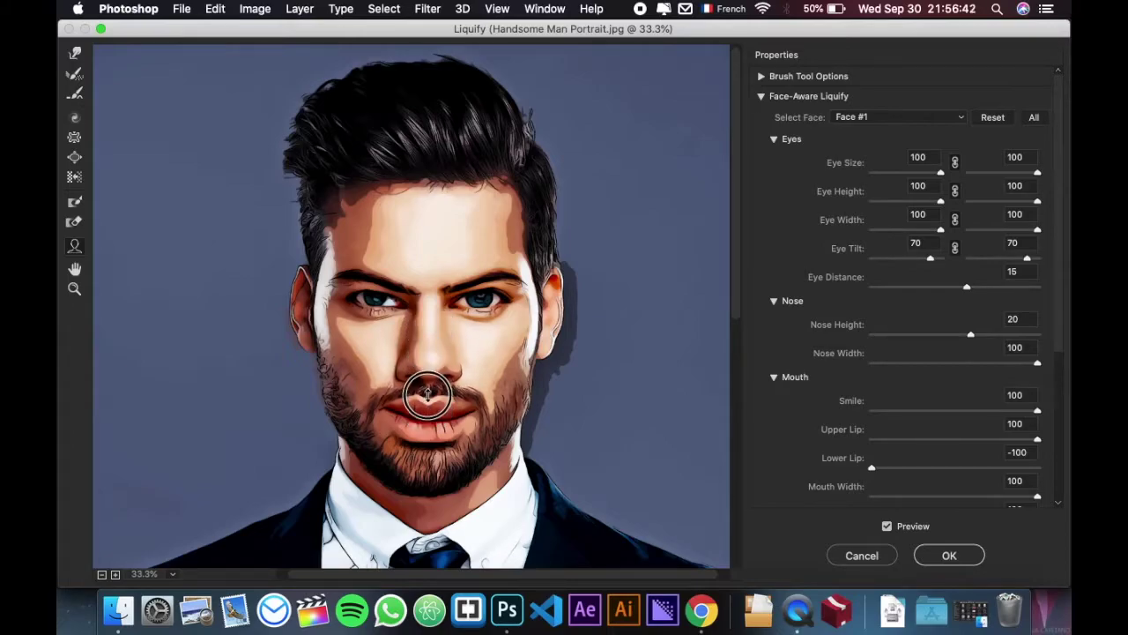
- Raise Nose Height to 100, widen the face outline, compare before/after, and apply
left_click_drag(433, 327, 432, 304)
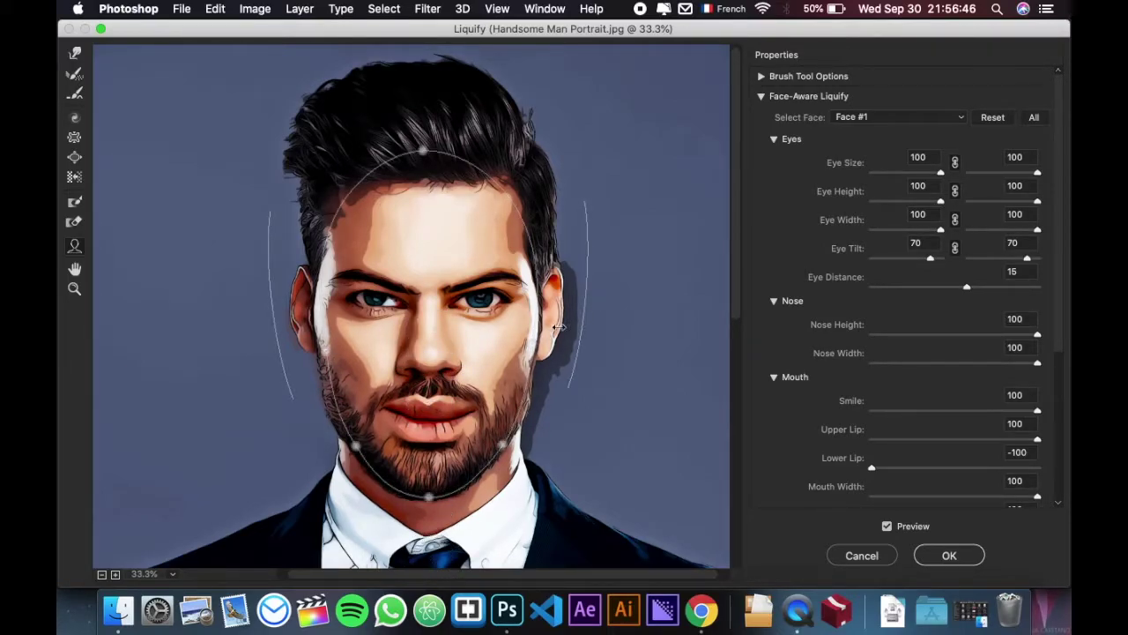
mouse_move(558, 327)
left_mouse_down()
mouse_move(594, 343)
mouse_move(533, 350)
left_mouse_up()
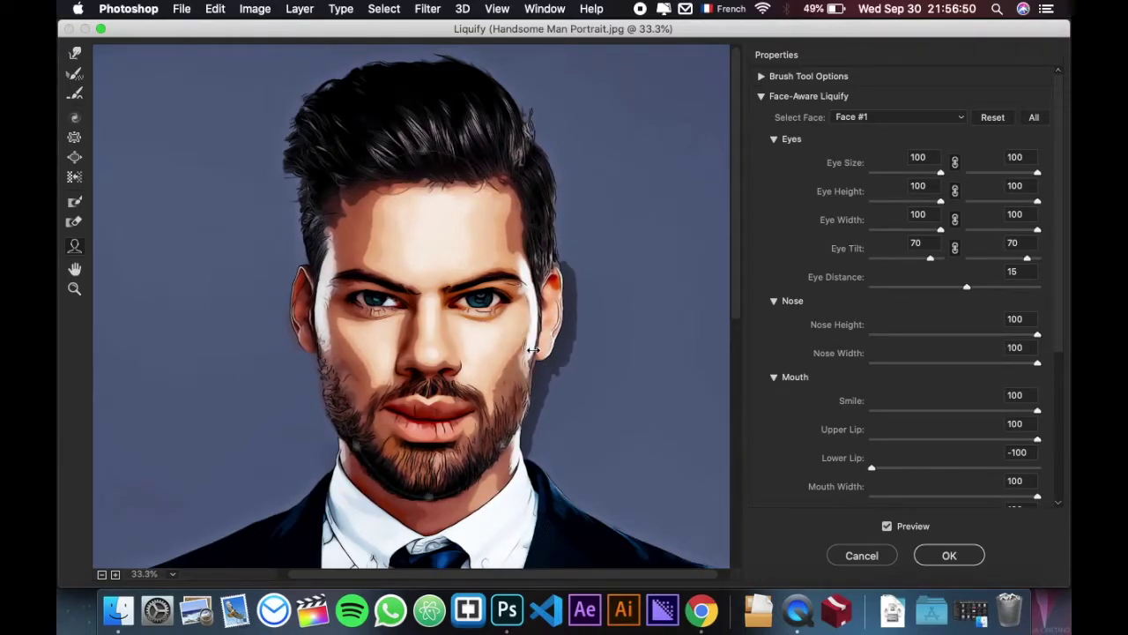
left_click(887, 526)
left_click(887, 526)
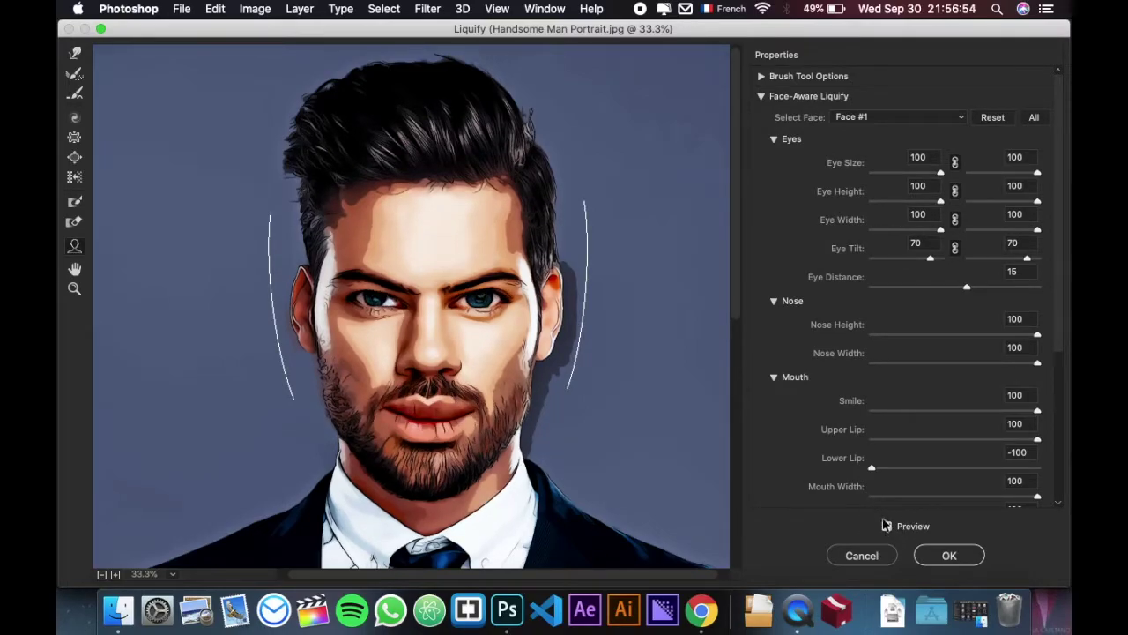
left_click(888, 527)
left_click(888, 526)
left_click(949, 556)
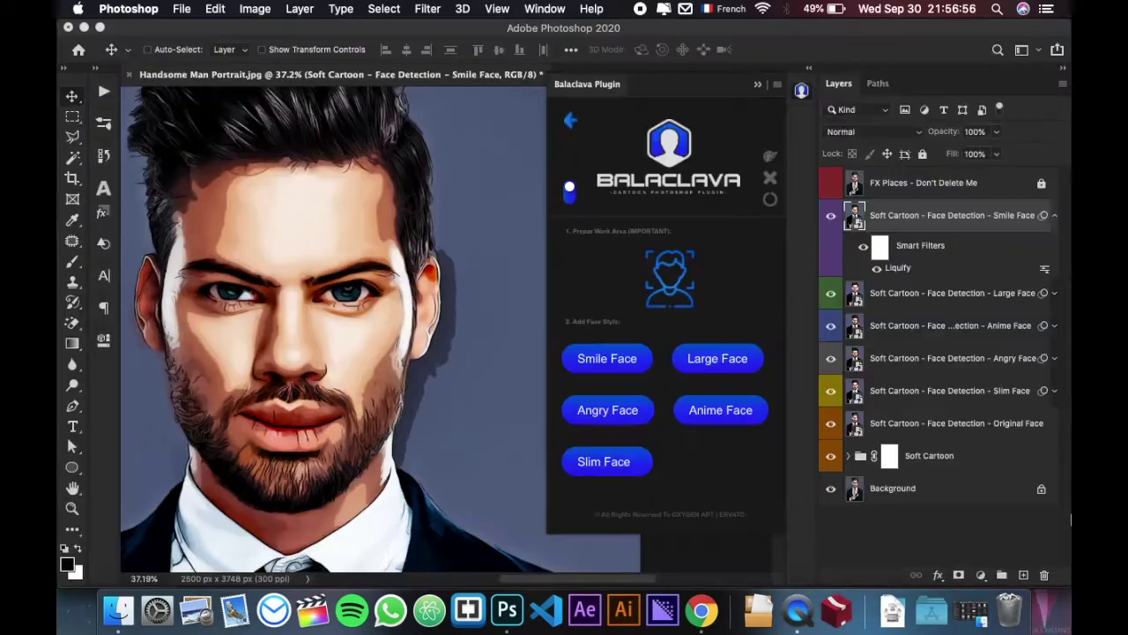
- Hide Smile Face, select Large Face and reopen its Liquify filter settings
left_click(831, 217)
left_click(892, 298)
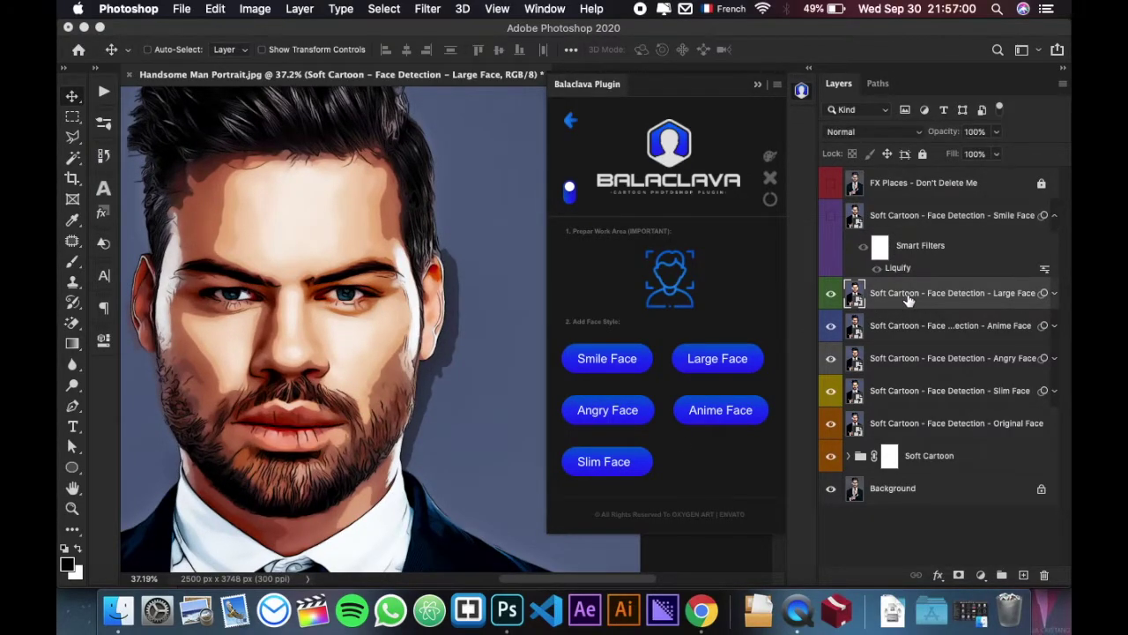
left_click(1054, 294)
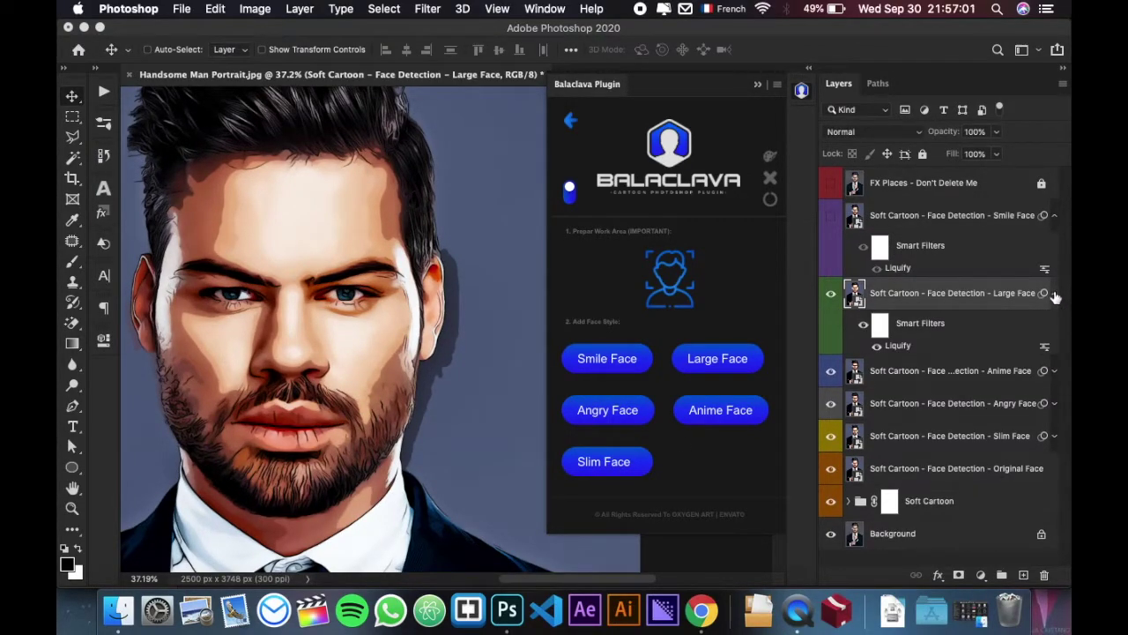
double_click(901, 346)
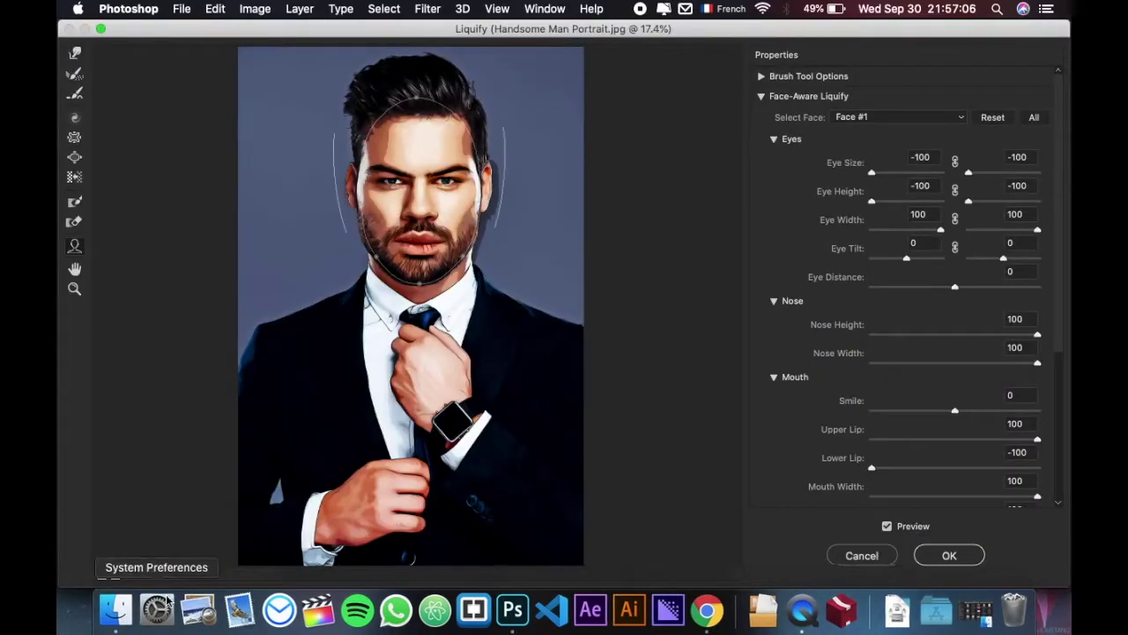
- Zoom in, try jawline, forehead and face-width tweaks, then raise Smile to 100 and compare
left_click(115, 573)
left_click(114, 574)
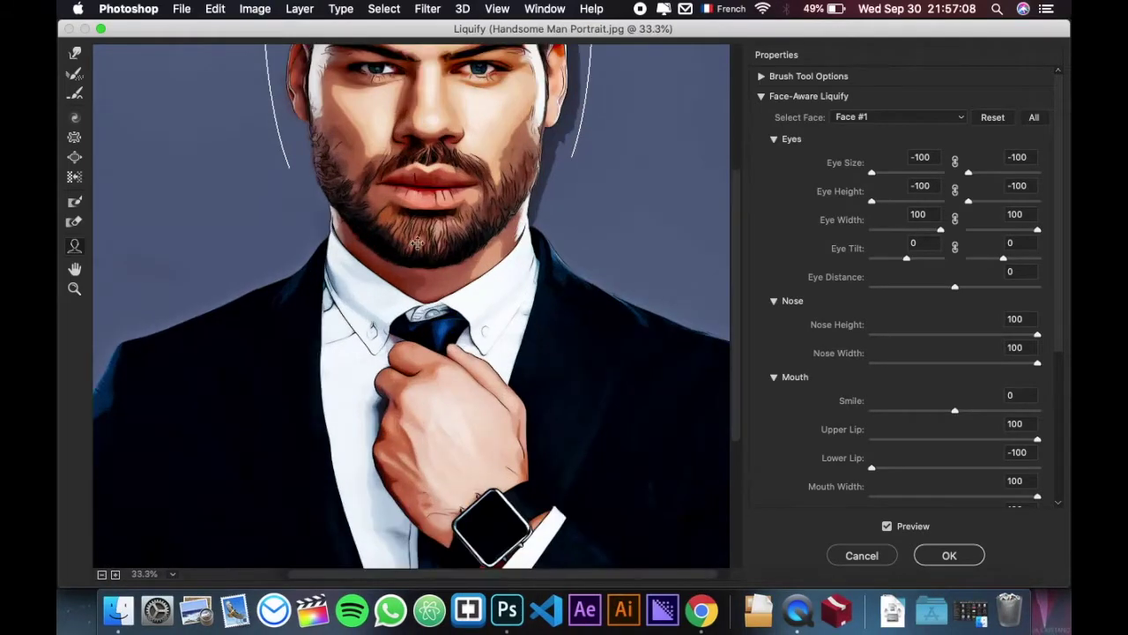
scroll(417, 243, "up", 5)
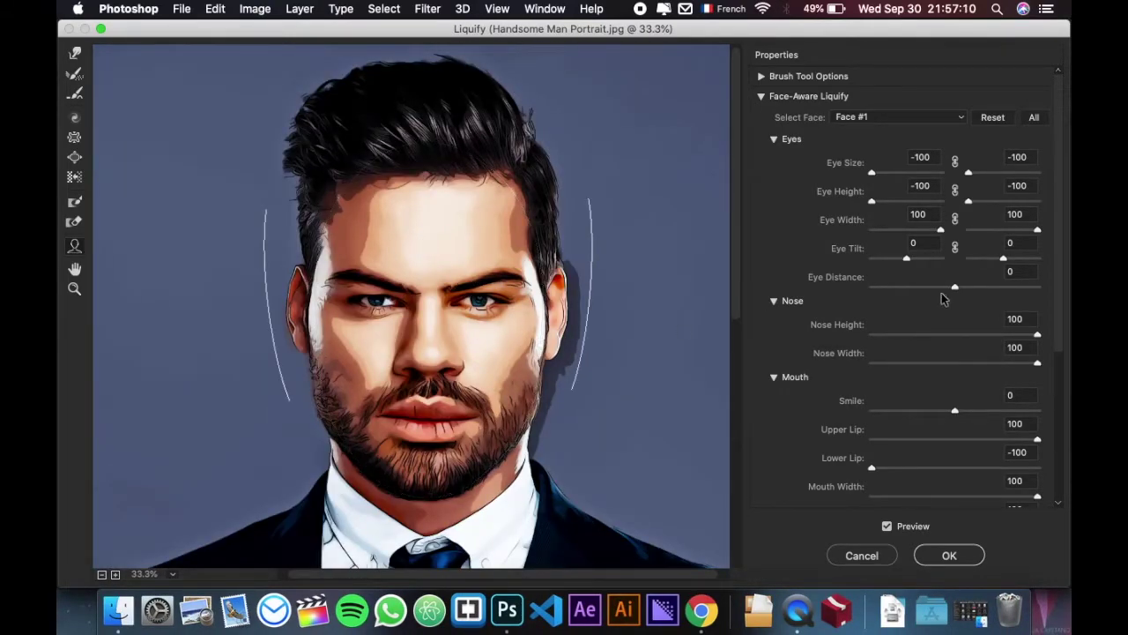
scroll(941, 299, "down", 5)
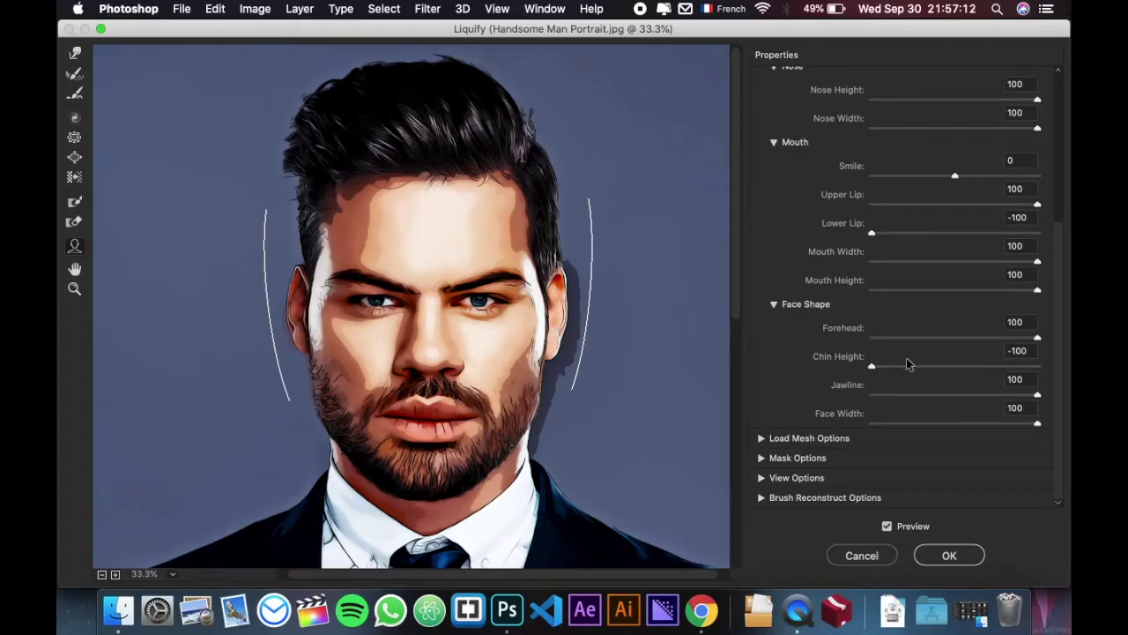
left_click(873, 366)
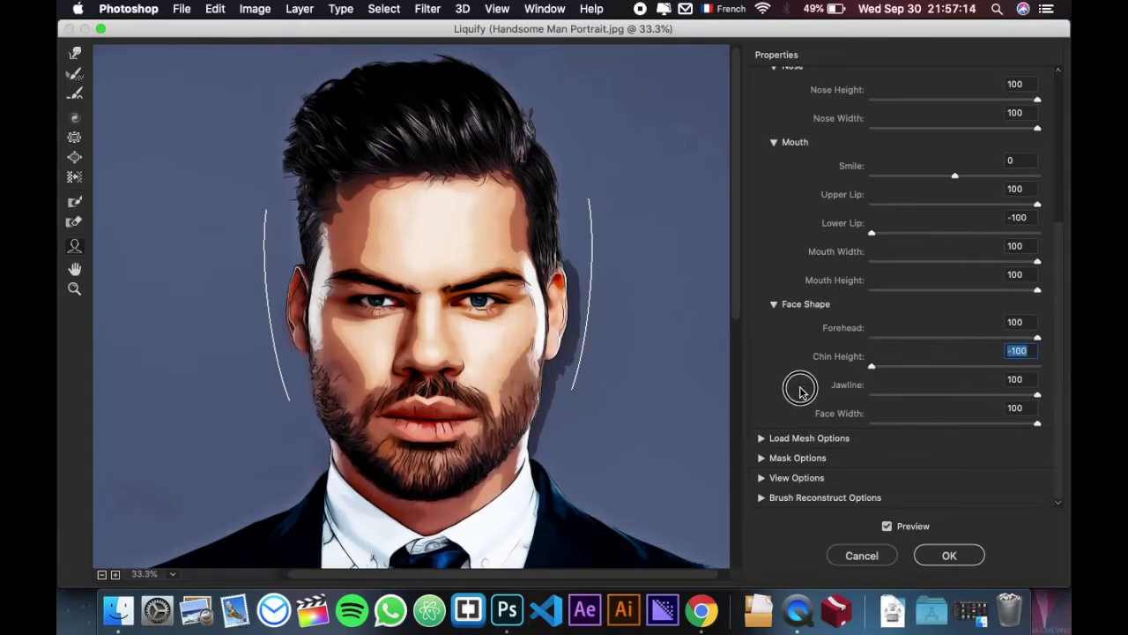
mouse_move(1039, 397)
left_mouse_down()
mouse_move(793, 378)
mouse_move(1068, 381)
left_mouse_up()
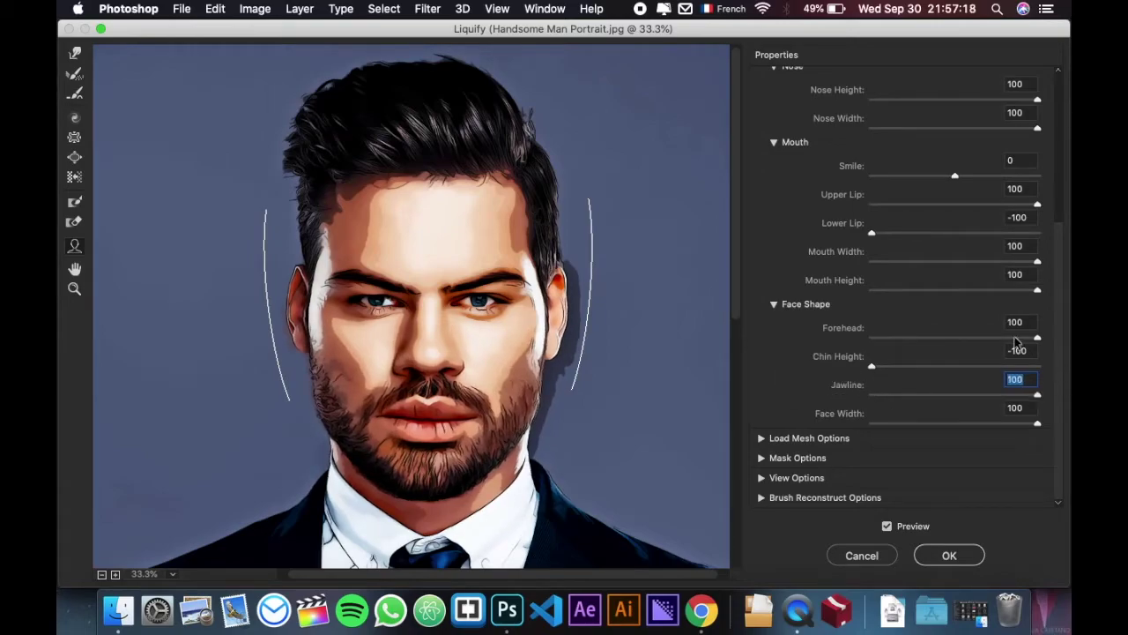
mouse_move(1039, 338)
left_mouse_down()
mouse_move(844, 330)
mouse_move(1064, 356)
left_mouse_up()
mouse_move(1035, 423)
left_mouse_down()
mouse_move(861, 440)
mouse_move(1067, 434)
left_mouse_up()
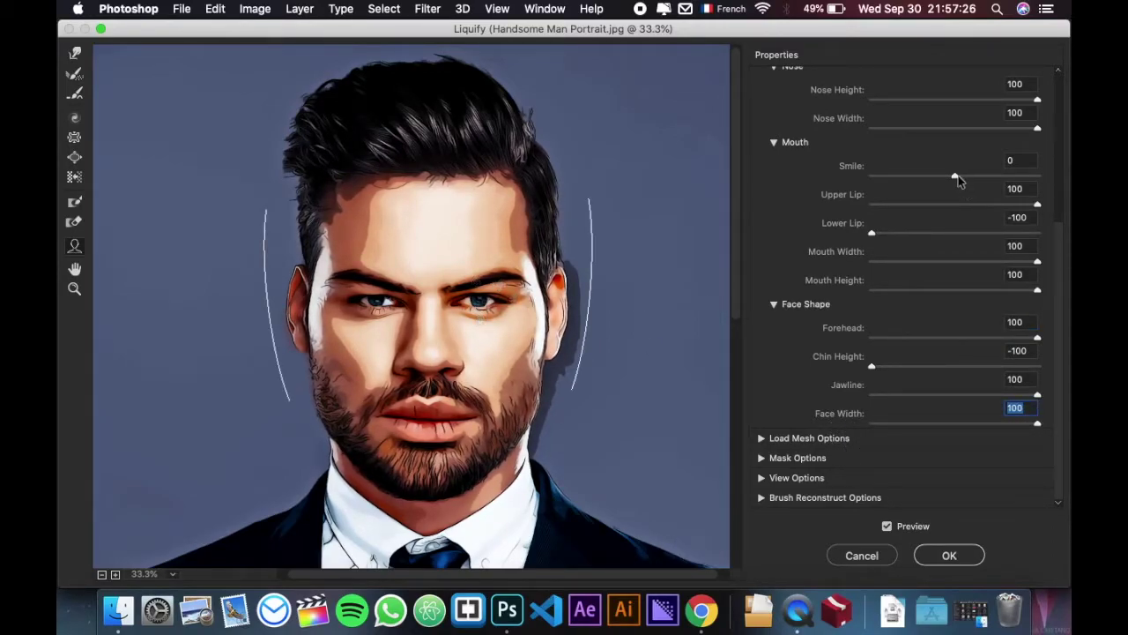
mouse_move(959, 180)
left_mouse_down()
mouse_move(847, 166)
mouse_move(1061, 196)
left_mouse_up()
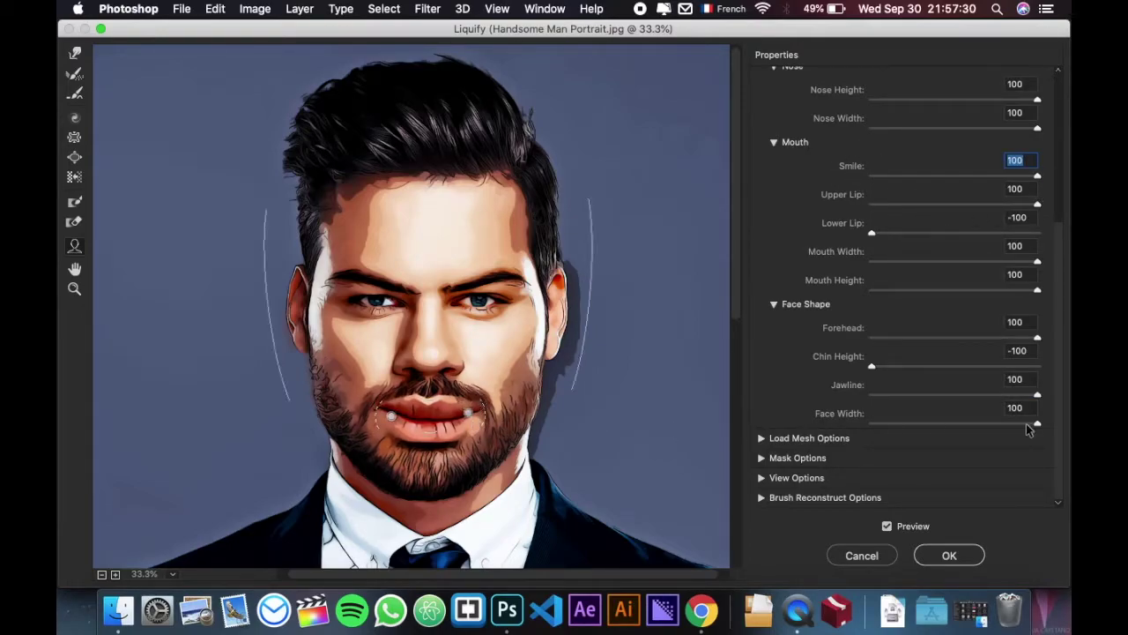
left_click(887, 526)
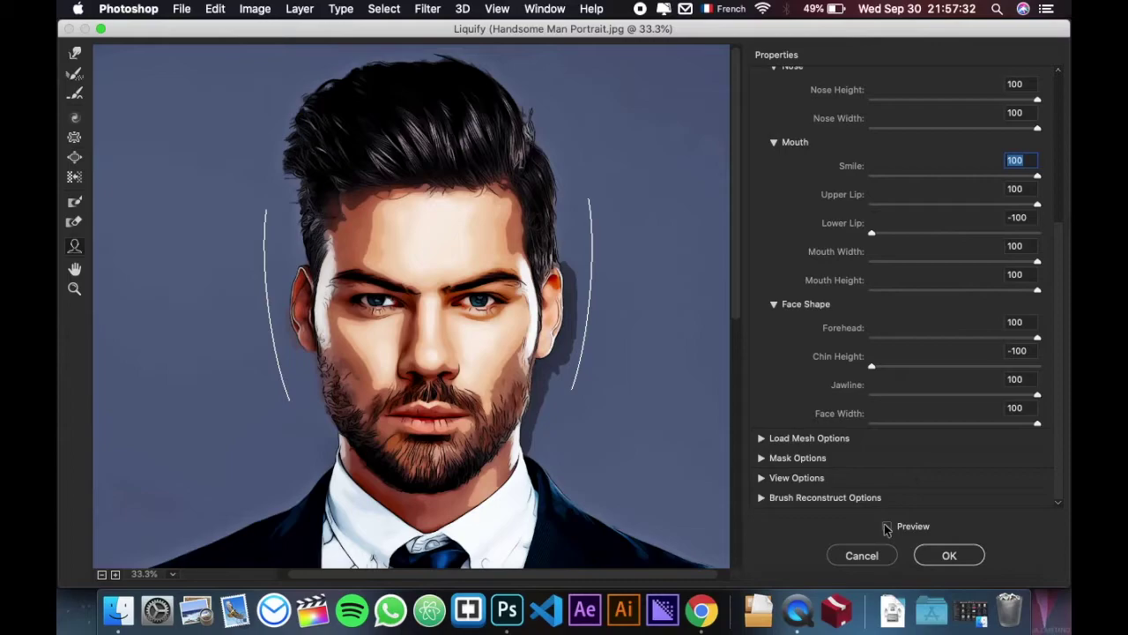
left_click(887, 526)
- Apply the Liquify changes and collapse the face layers' filter rows
left_click(973, 556)
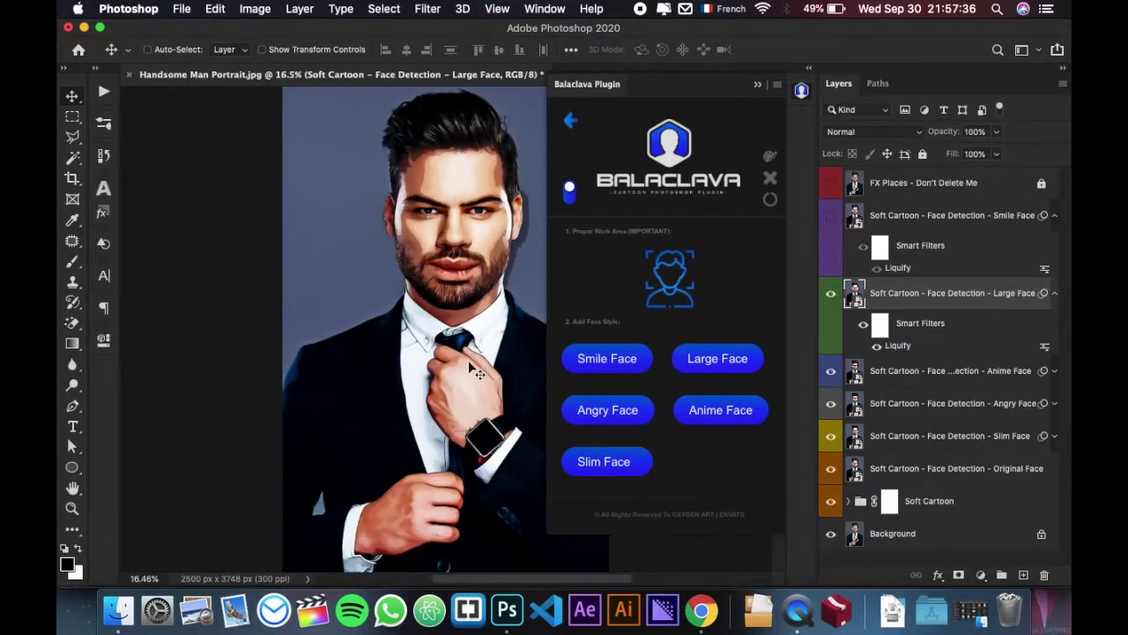
scroll(453, 177, "right", 5)
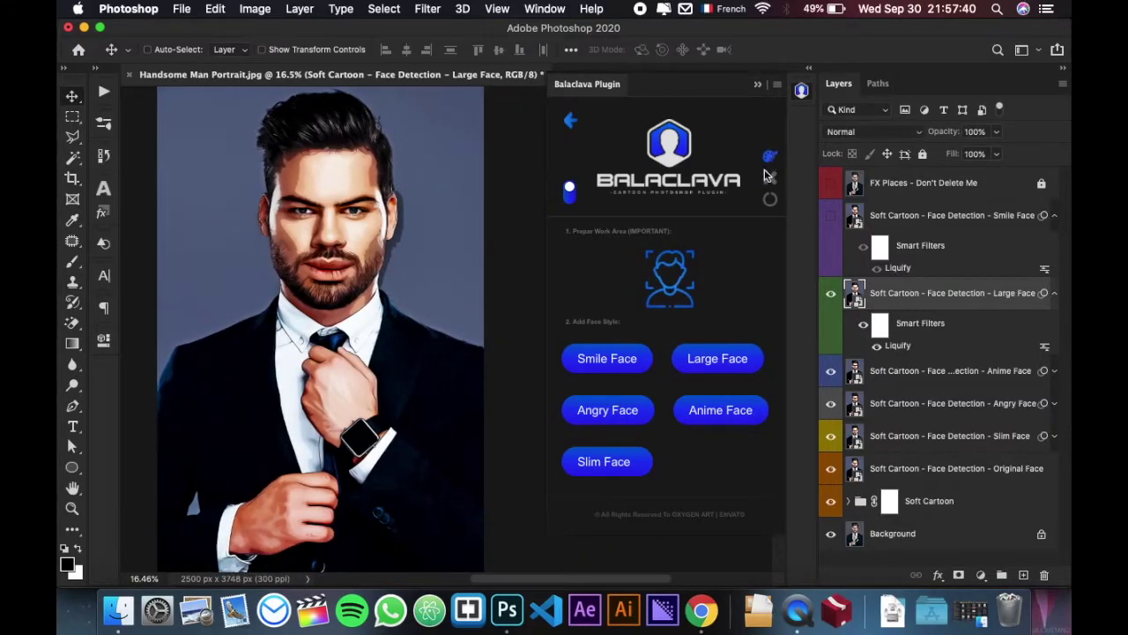
left_click(1054, 222)
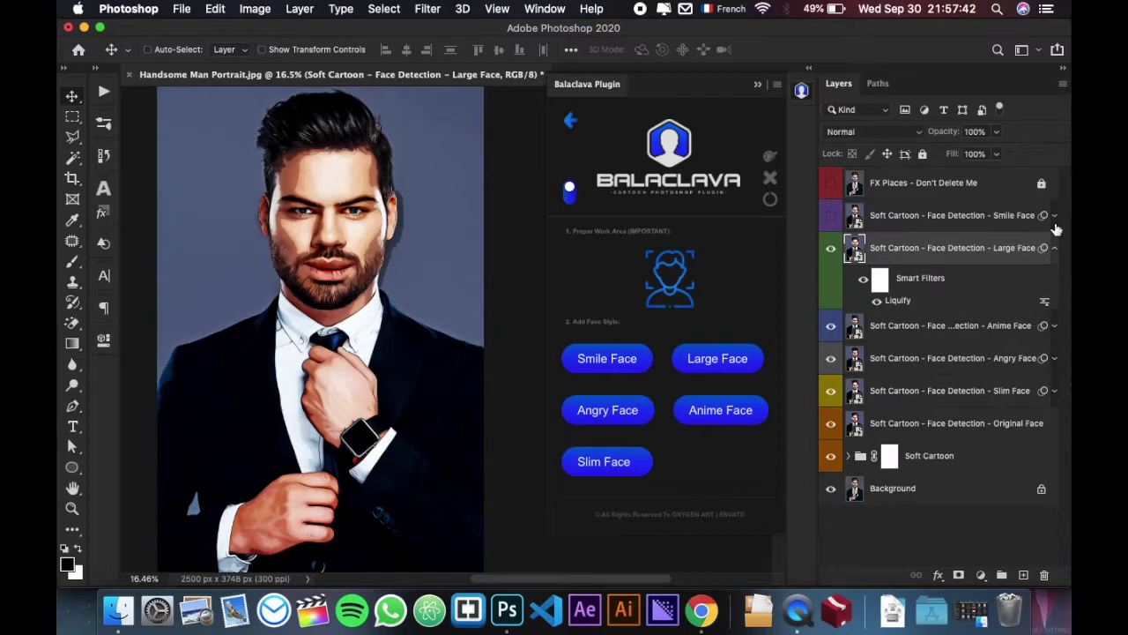
left_click(1055, 249)
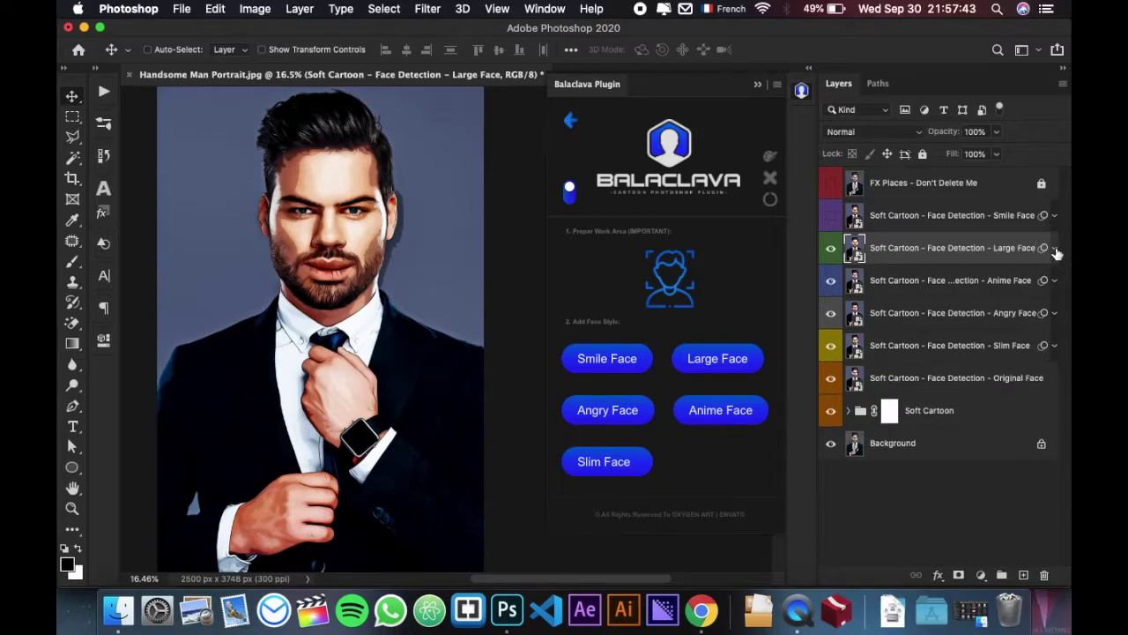
- Add the 20 Colors FX group and expand its layers
left_click(772, 160)
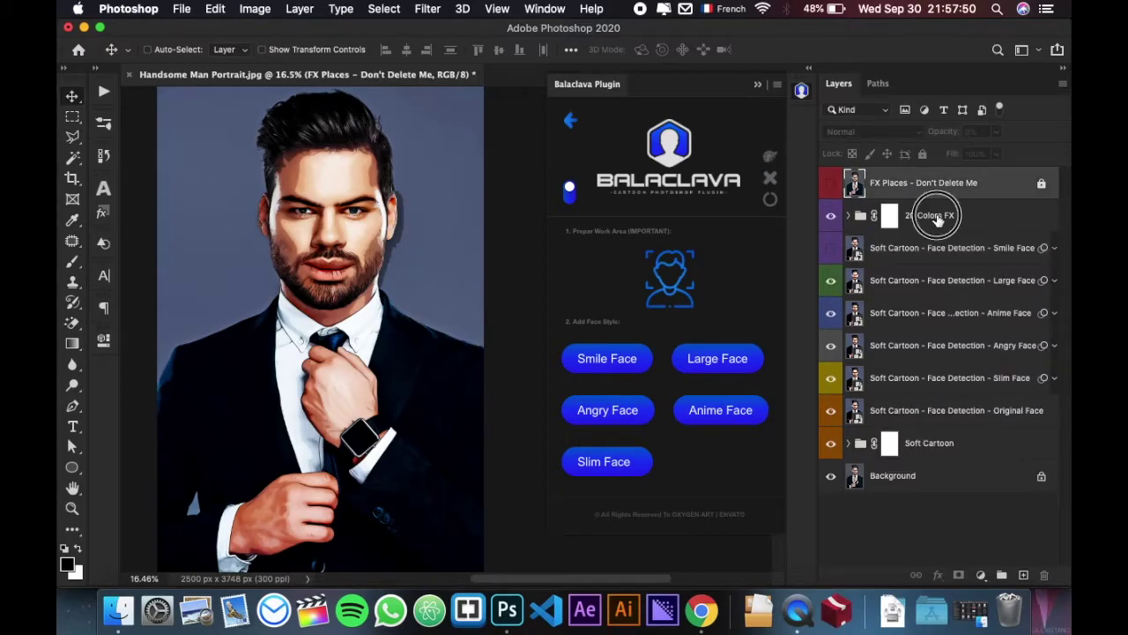
left_click(936, 219)
left_click(847, 216)
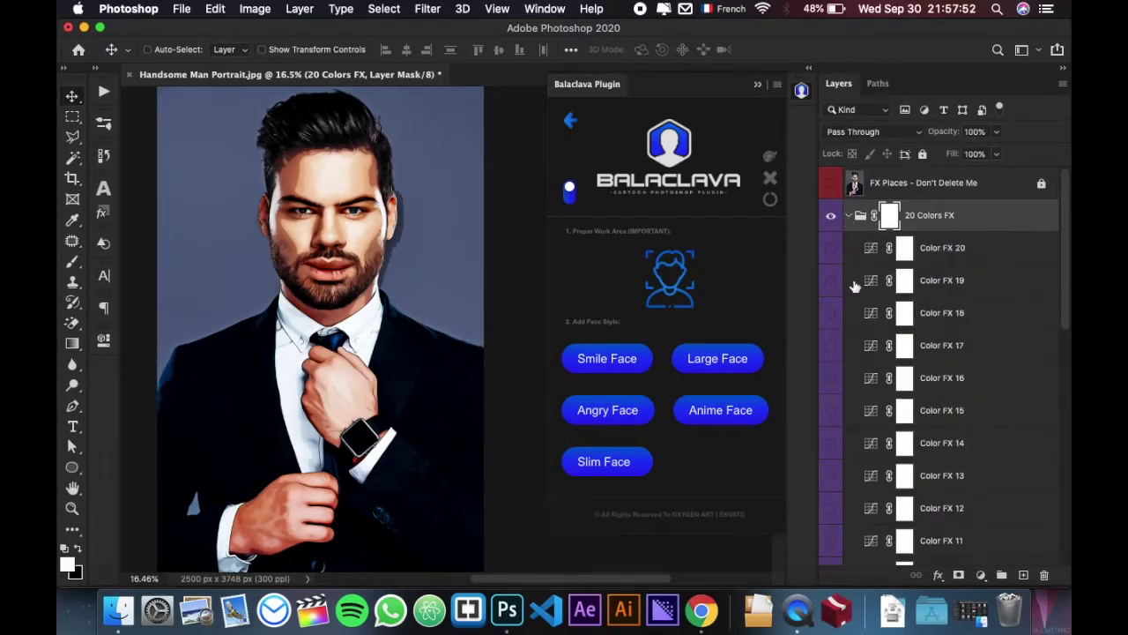
scroll(970, 365, "down", 5)
scroll(959, 428, "down", 7)
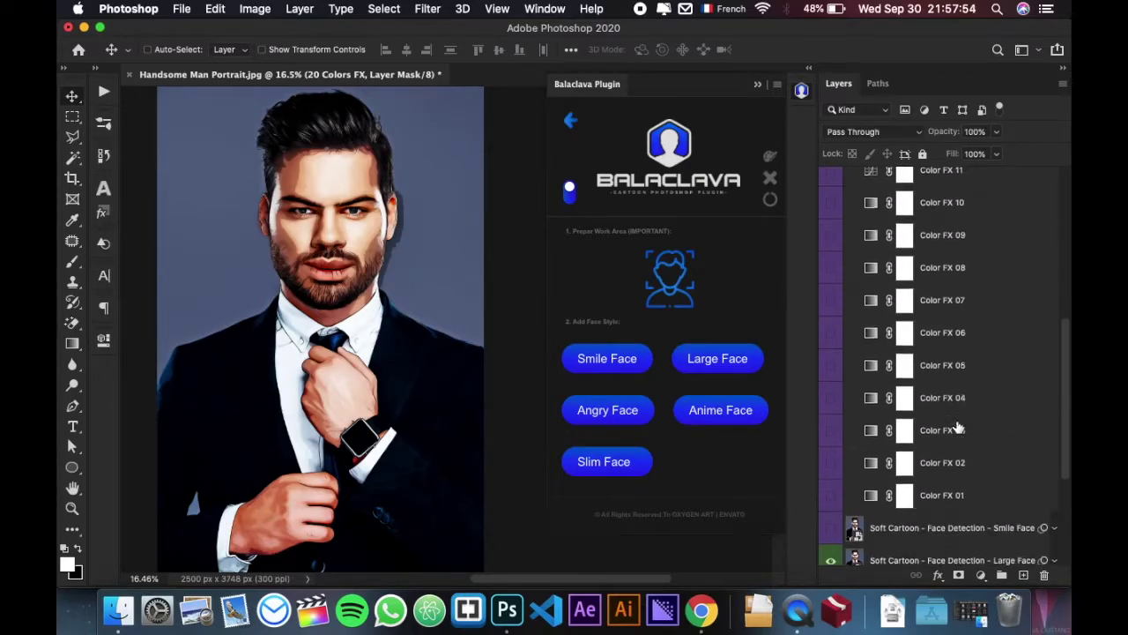
scroll(958, 427, "down", 3)
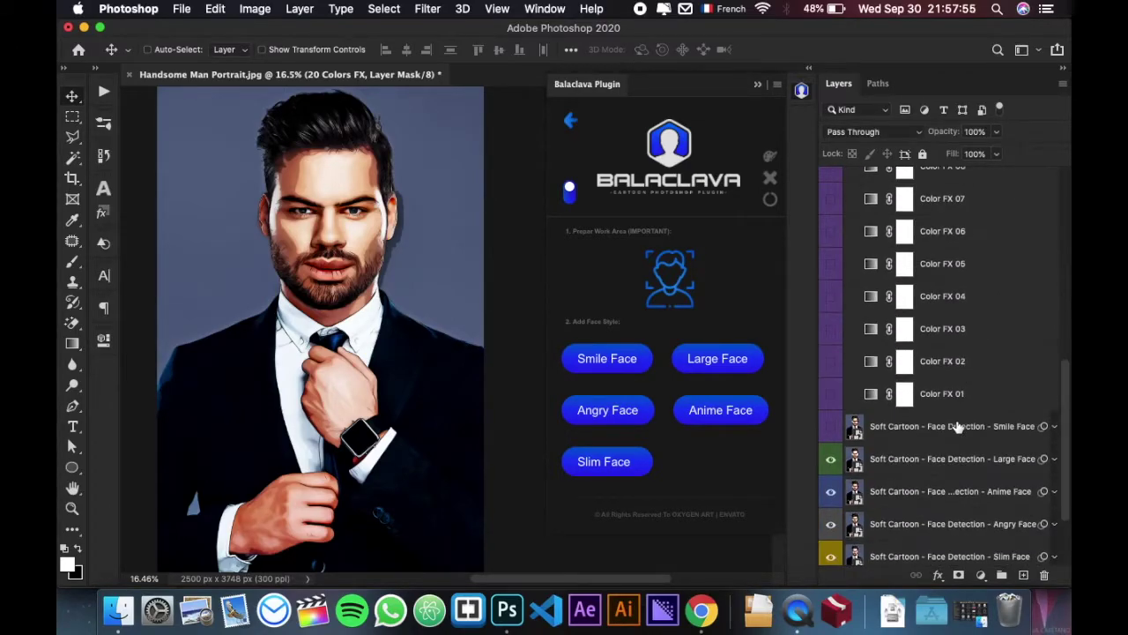
- Preview Color FX variants 01 through 07 one by one, hiding each again
left_click(830, 394)
left_click(830, 362)
left_click(830, 361)
left_click(831, 329)
left_click(830, 329)
left_click(831, 296)
left_click(833, 291)
left_click(835, 269)
left_click(834, 264)
left_click(832, 234)
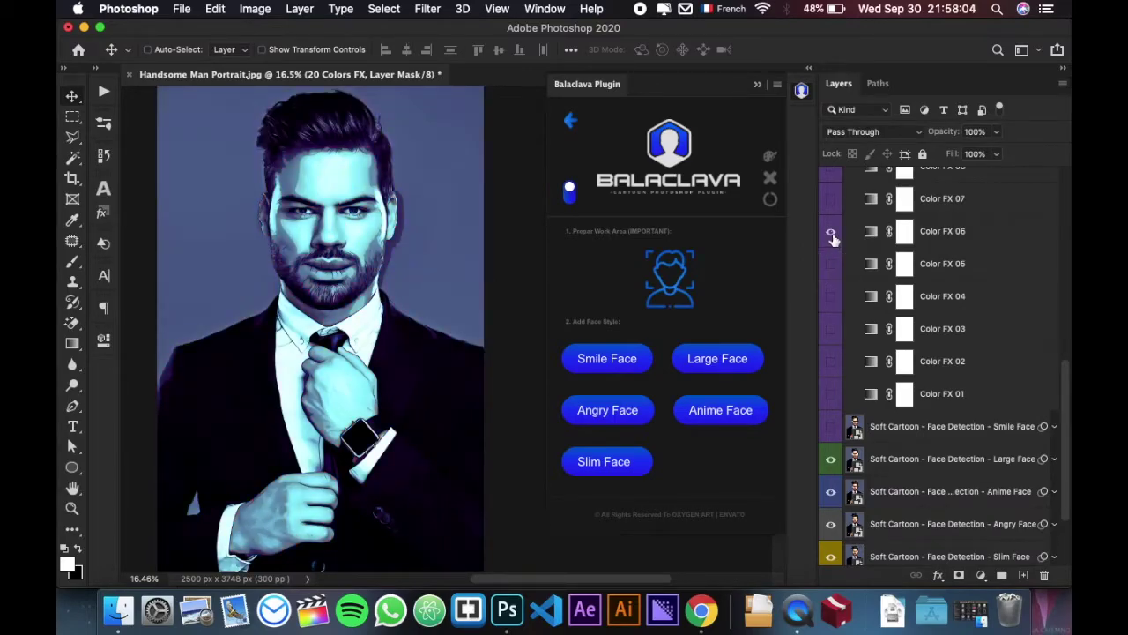
left_click(831, 234)
left_click(831, 201)
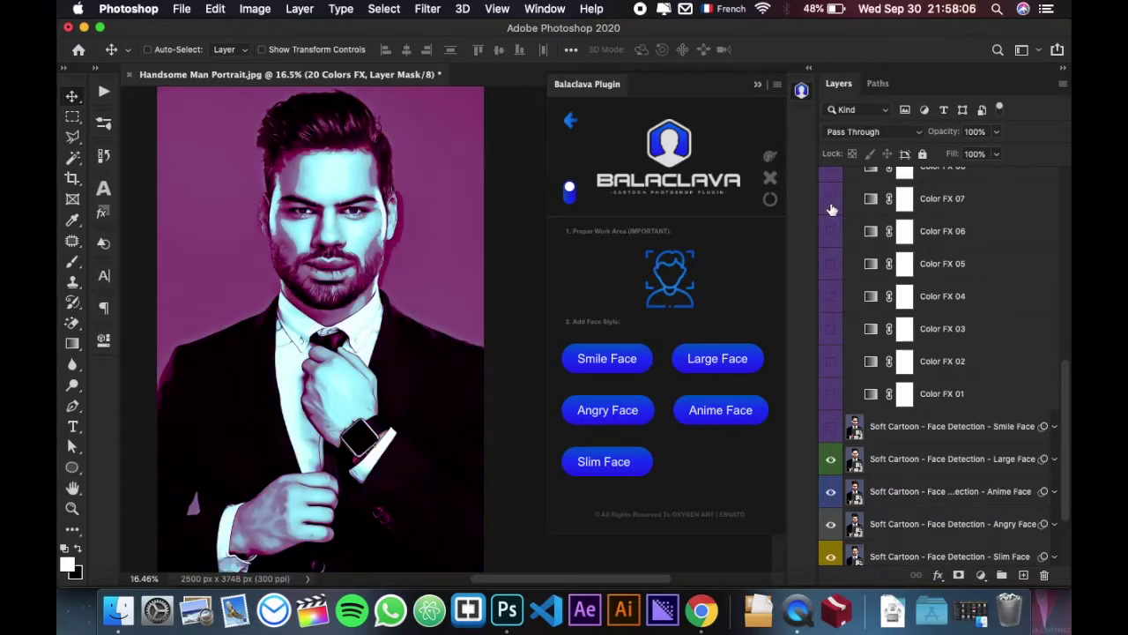
left_click(831, 209)
- Preview Color FX 17 to 20, hide them, collapse the group and remove the cartoon effects
scroll(837, 238, "up", 5)
left_click(832, 267)
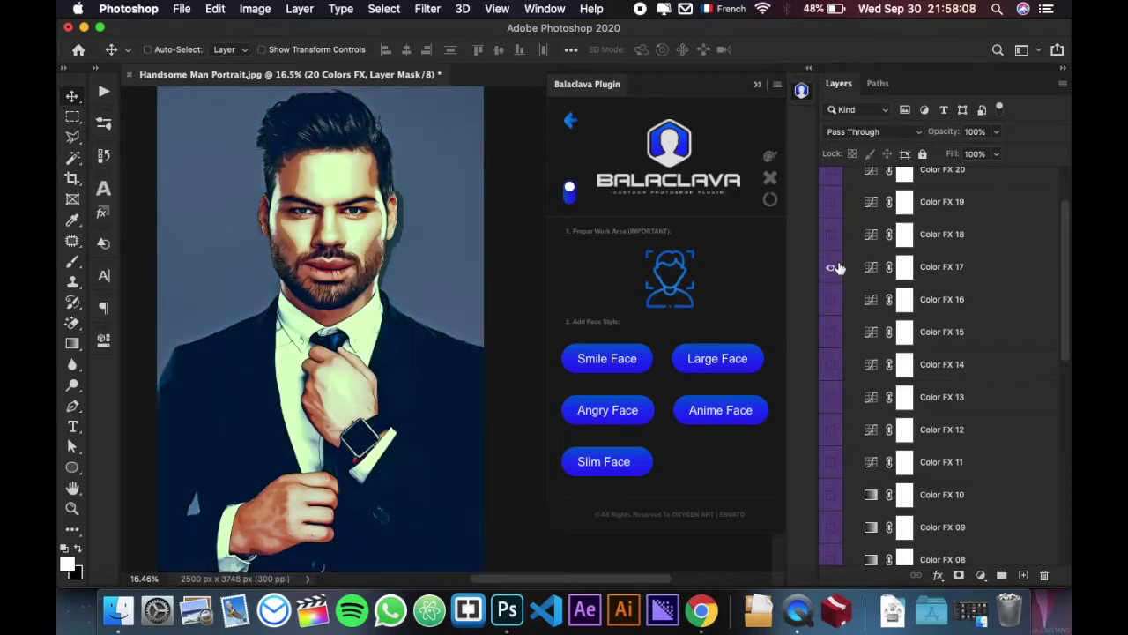
left_click(832, 267)
left_click(831, 234)
left_click(831, 235)
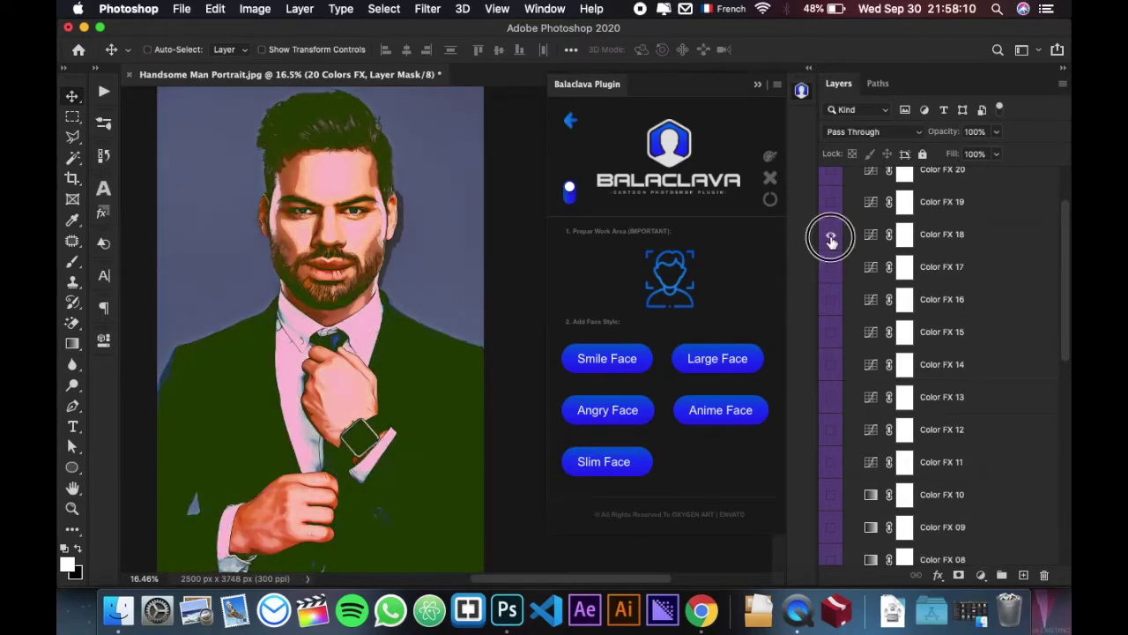
left_click(832, 202)
left_click(832, 202)
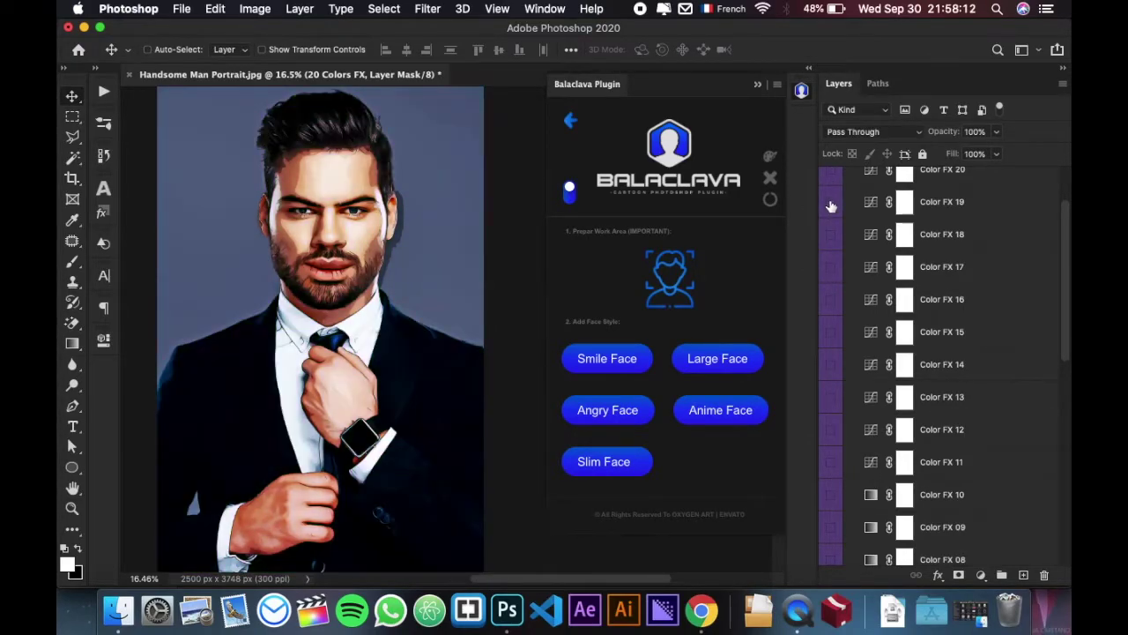
scroll(831, 205, "up", 2)
left_click(831, 248)
left_click(831, 248)
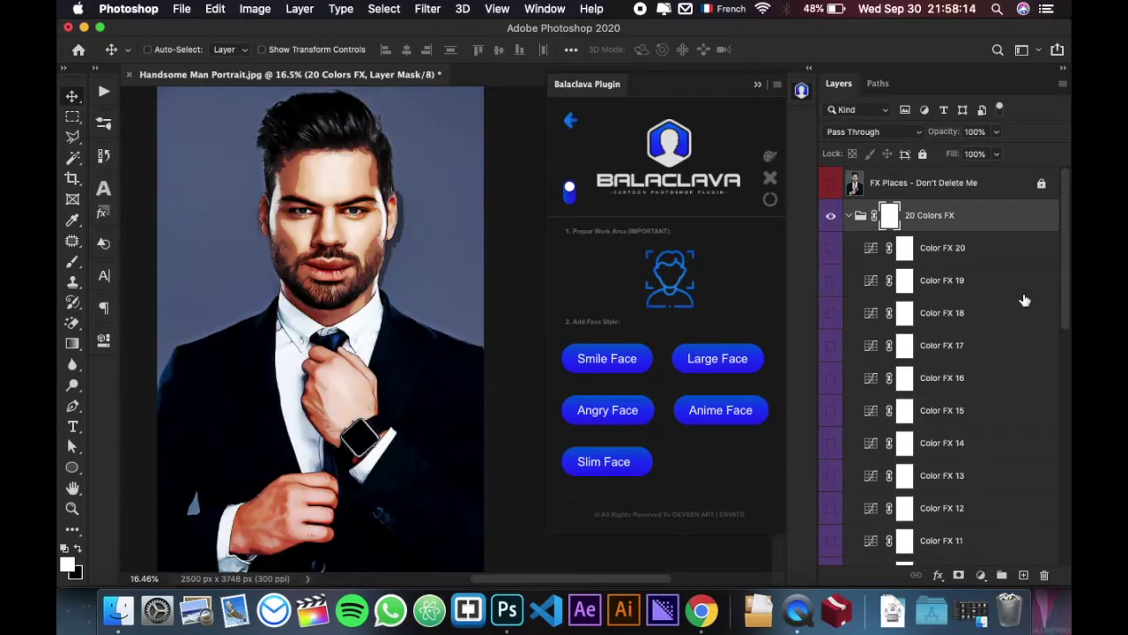
left_click(849, 217)
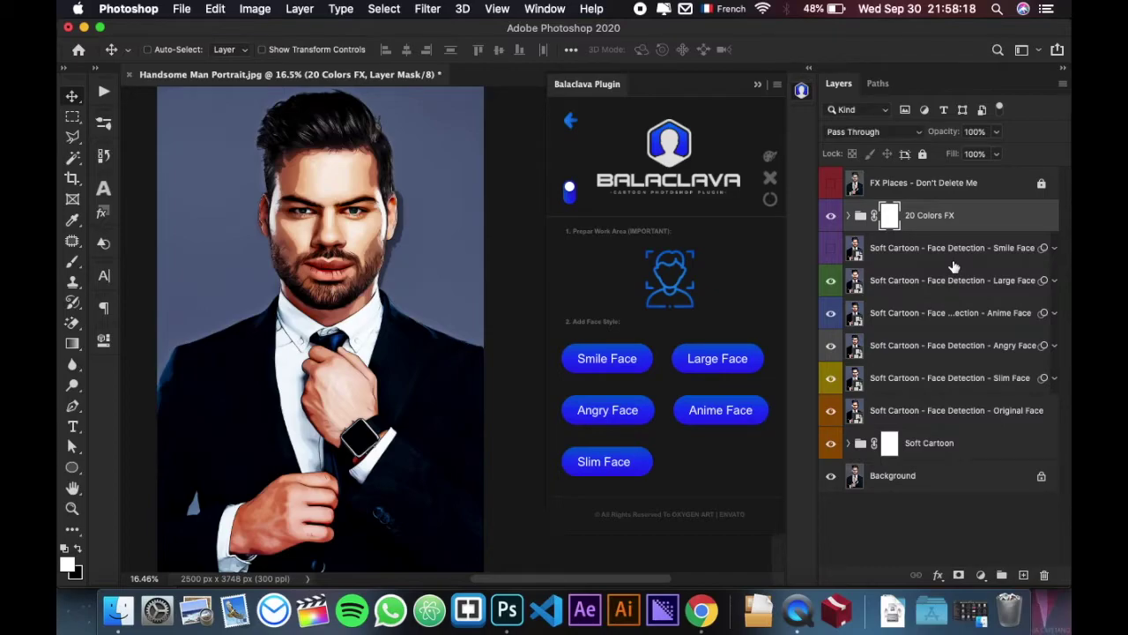
left_click(772, 180)
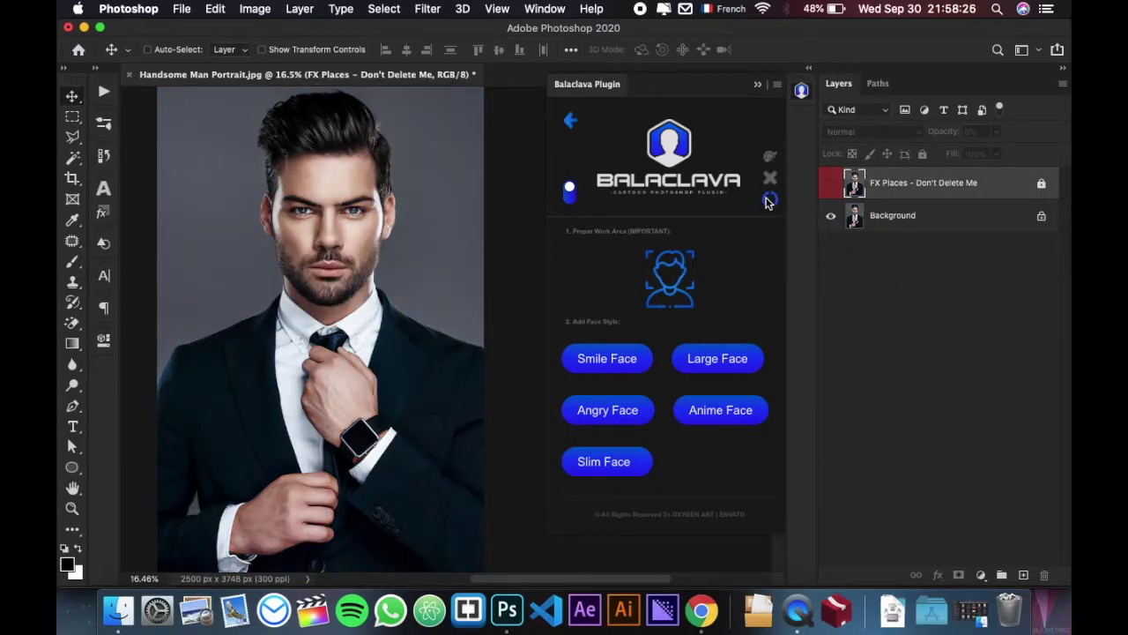
- Finish restoring the original photo and resize it to 2000 px wide via Image Size
left_click(770, 202)
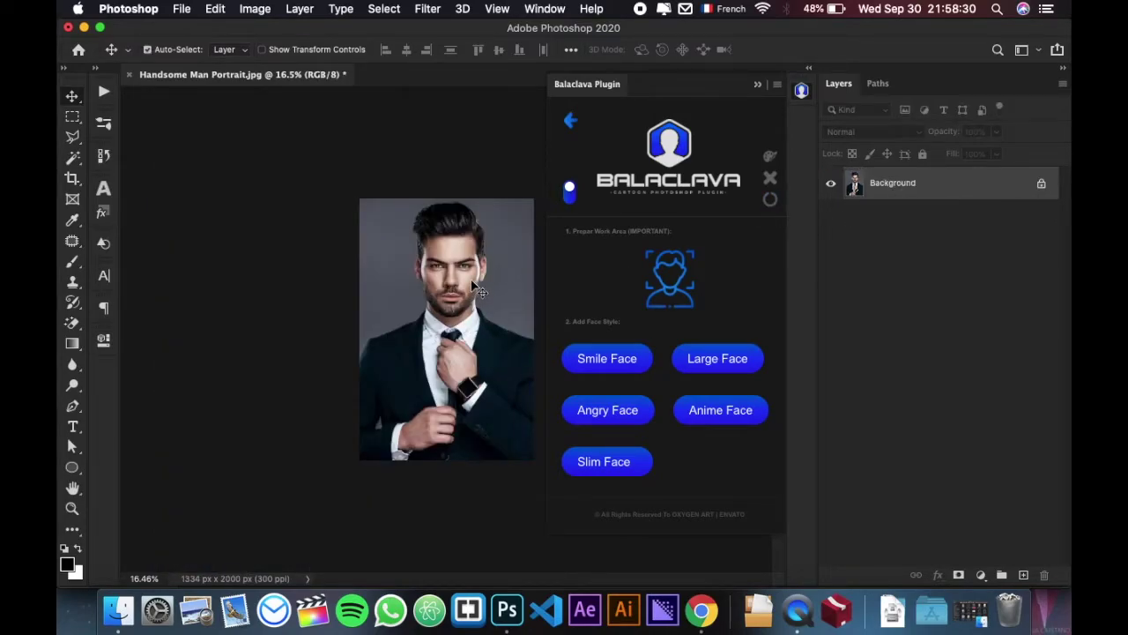
key("super+0")
left_click(253, 8)
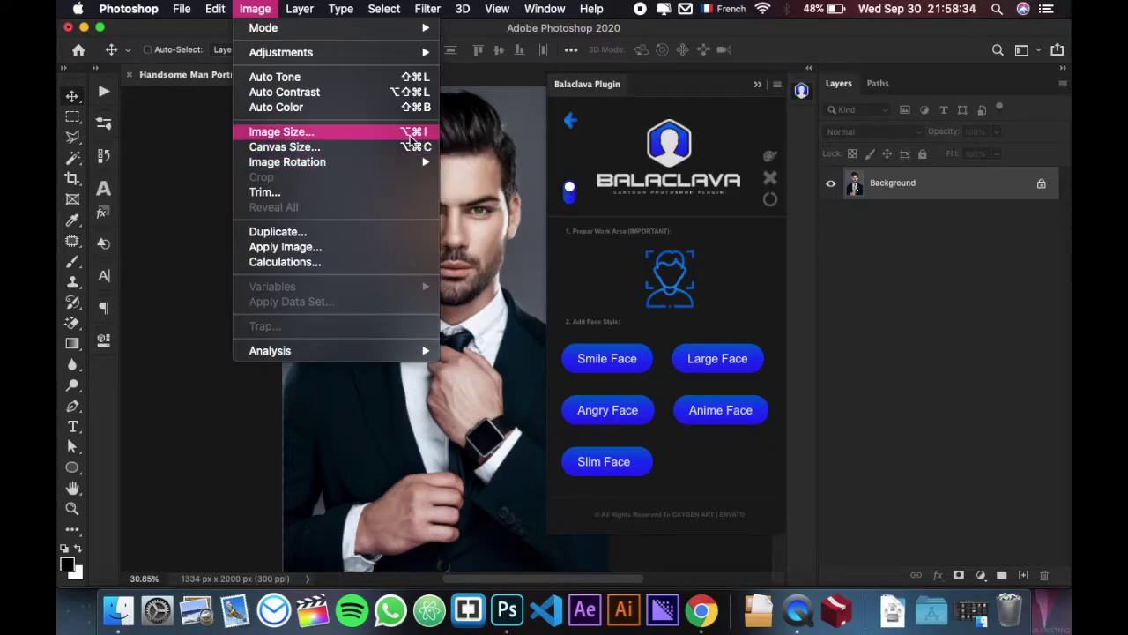
left_click(411, 132)
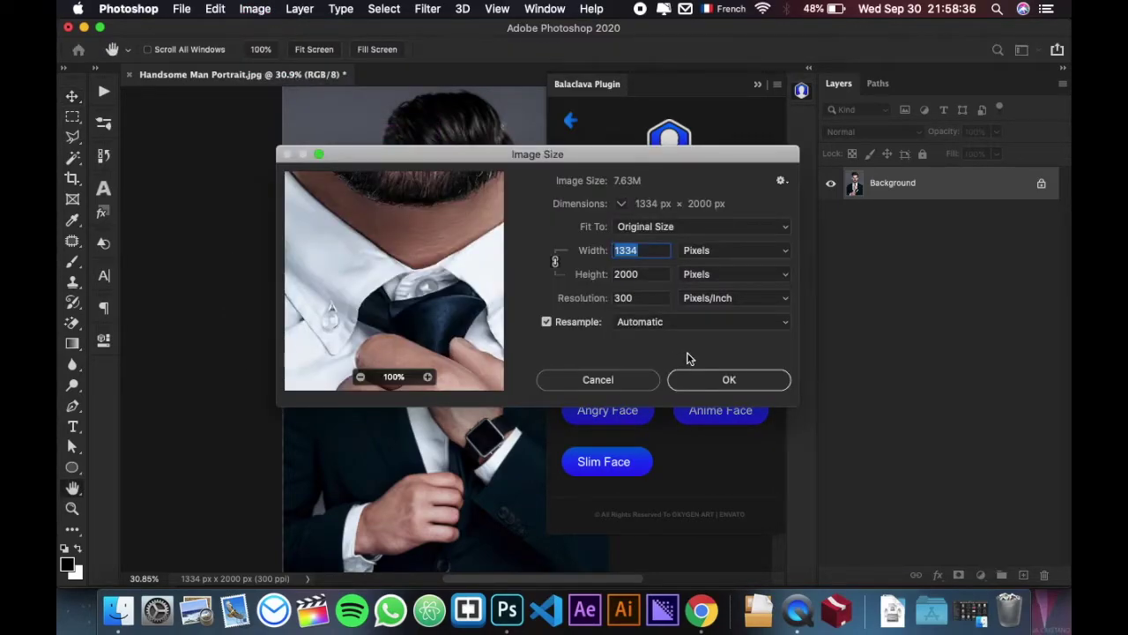
type("3000")
key("BackSpace")
key("BackSpace")
key("BackSpace")
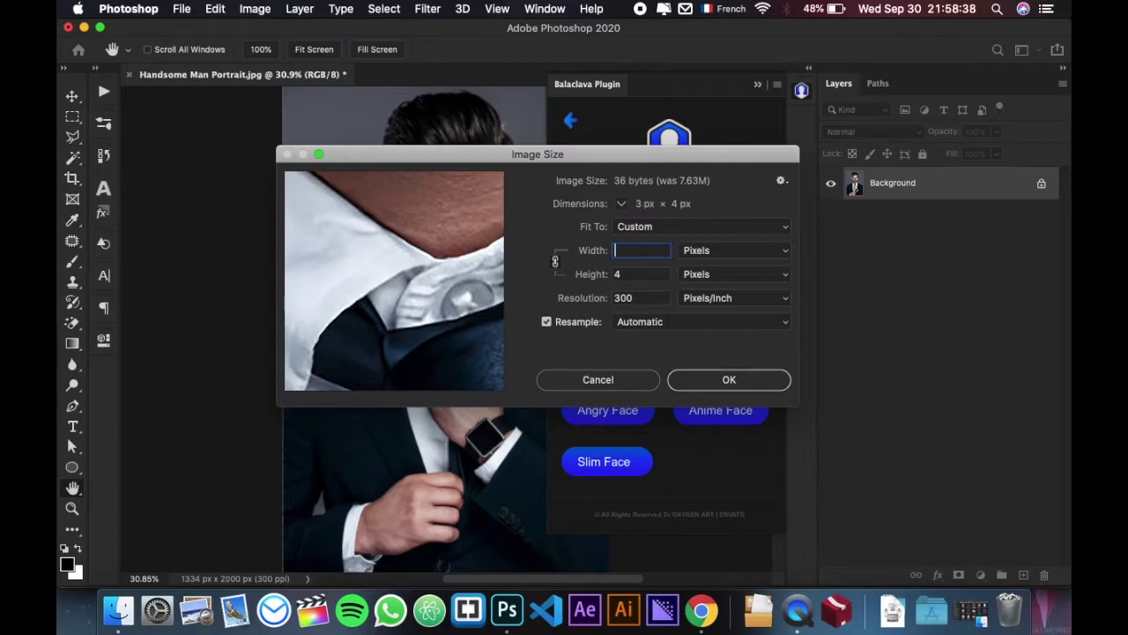
type("2000")
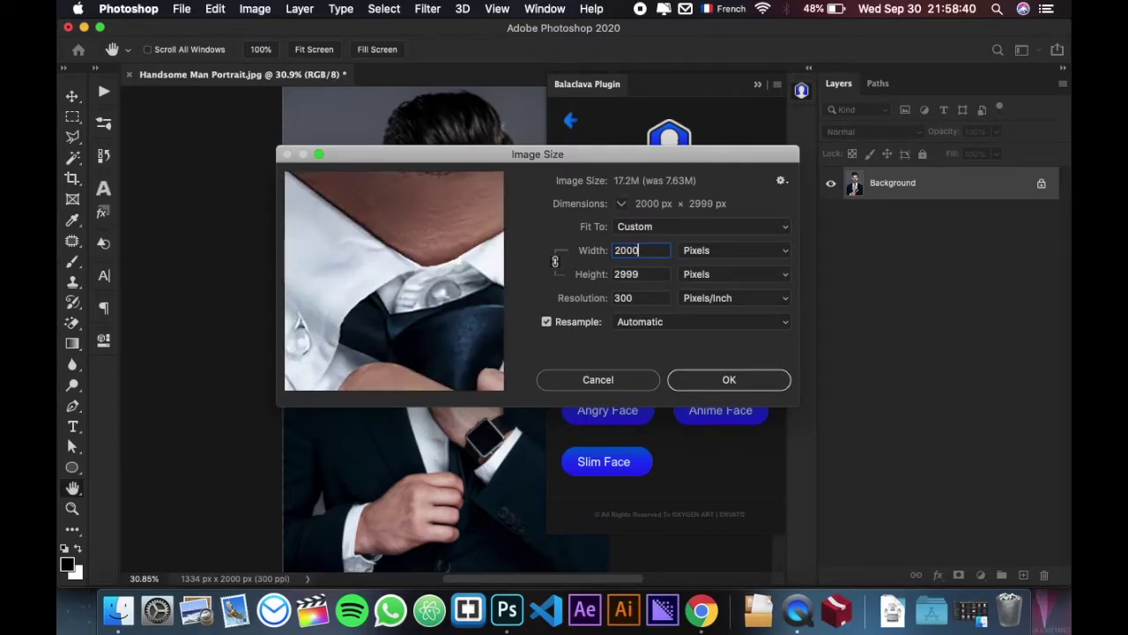
key("Return")
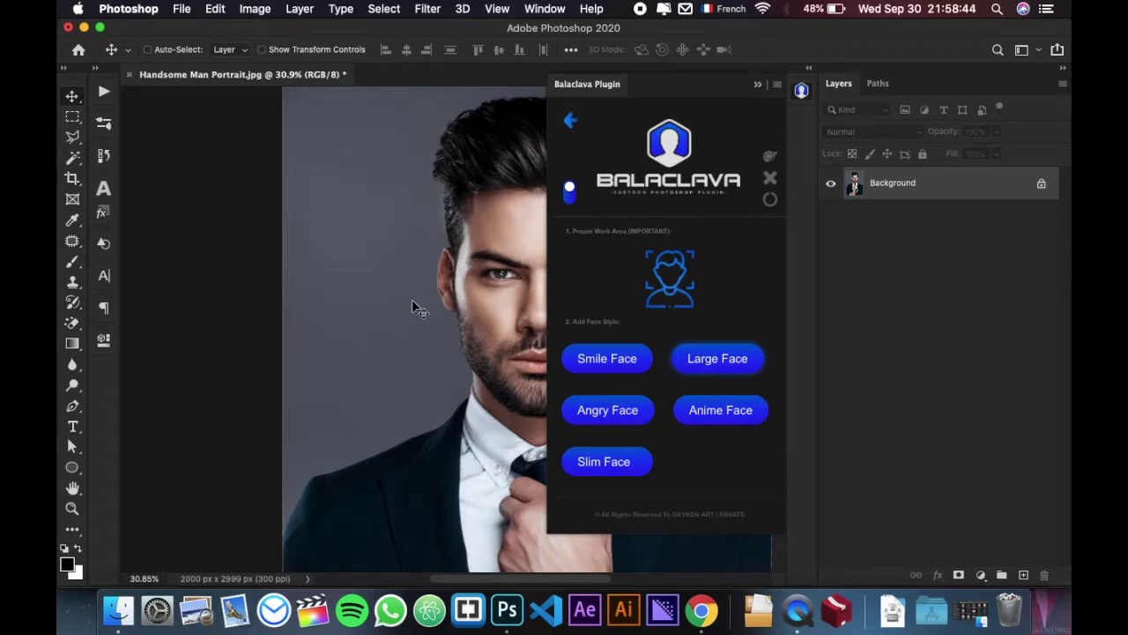
- Return to Balaclava's style choices, pick Hard, and run Prepar Work Area
scroll(412, 298, "right", 5)
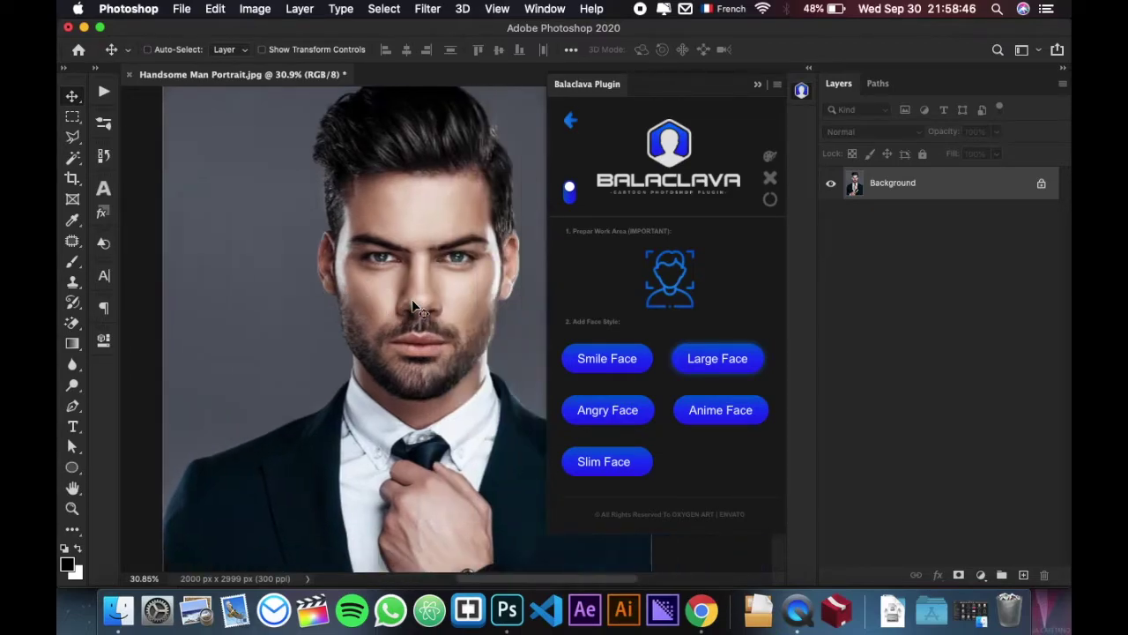
scroll(414, 307, "right", 6)
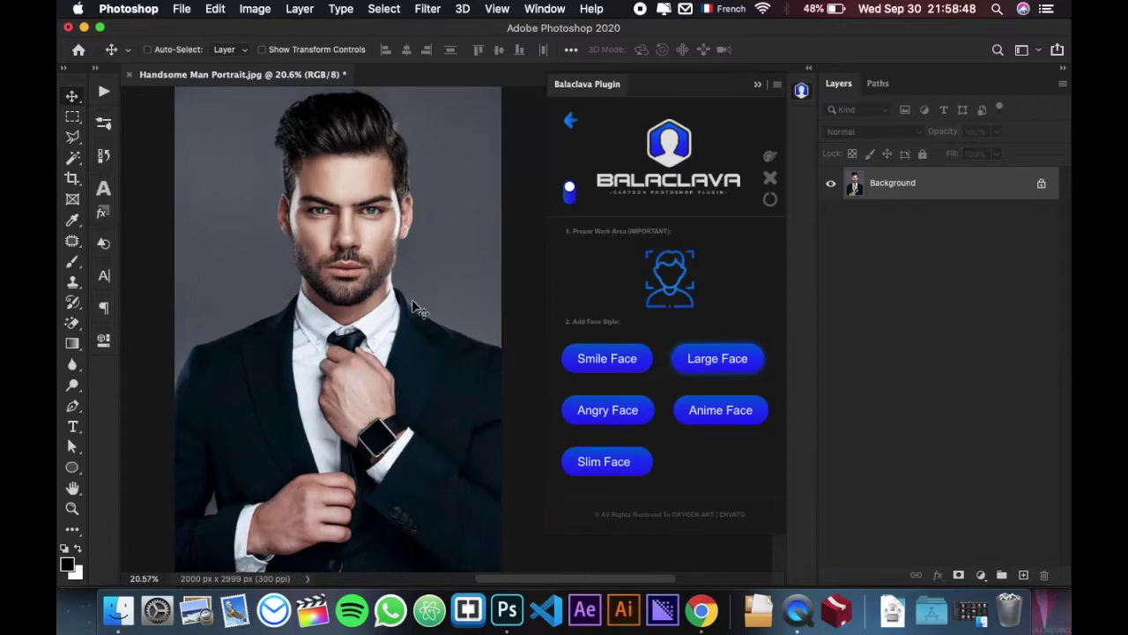
left_click(573, 127)
left_click(573, 127)
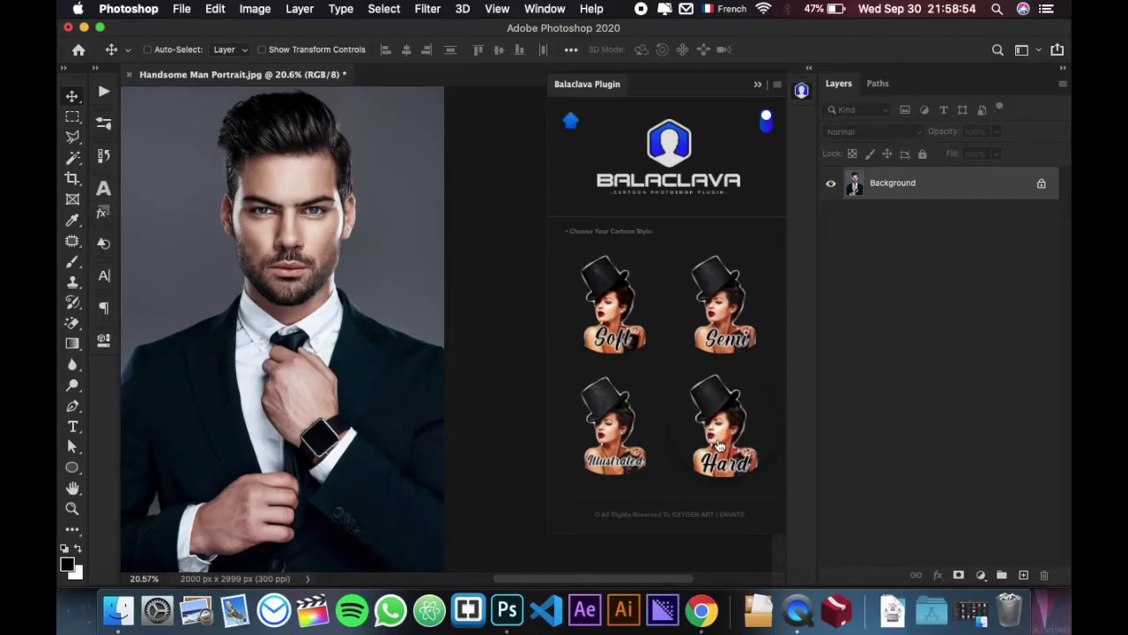
left_click(720, 447)
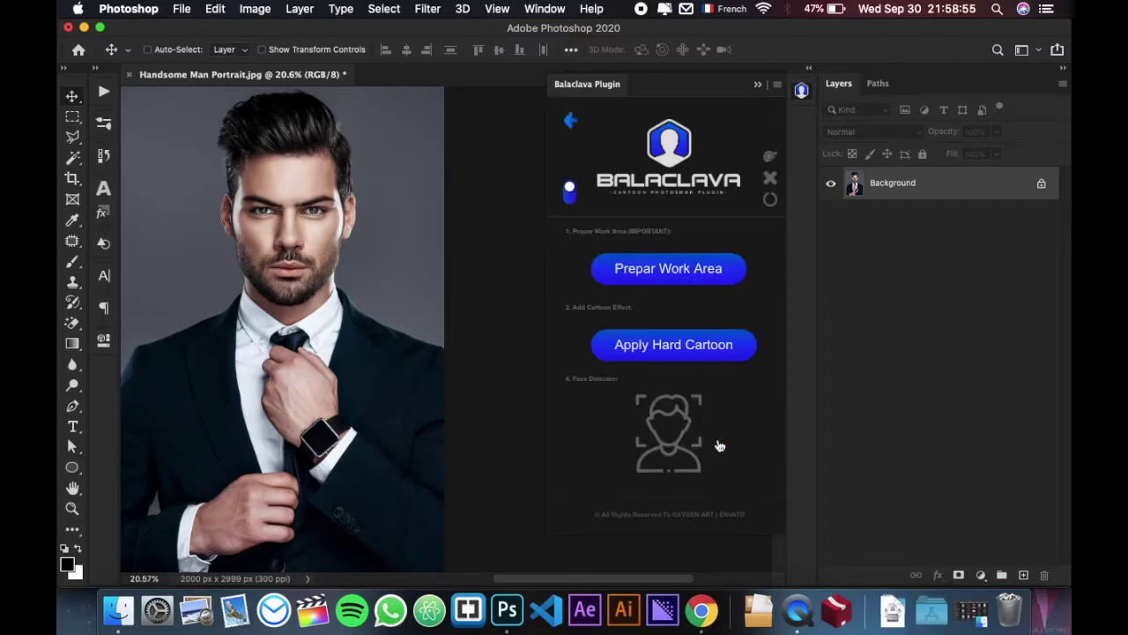
left_click(682, 272)
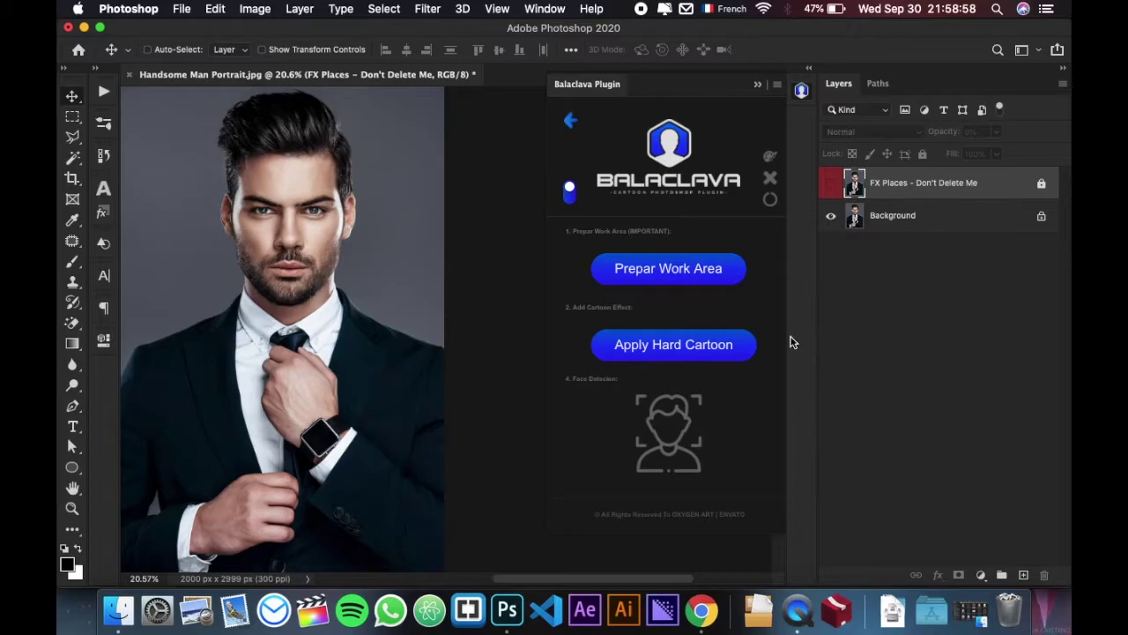
- Apply the Hard cartoon effect, then zoom in to inspect the result and back out
left_click(737, 346)
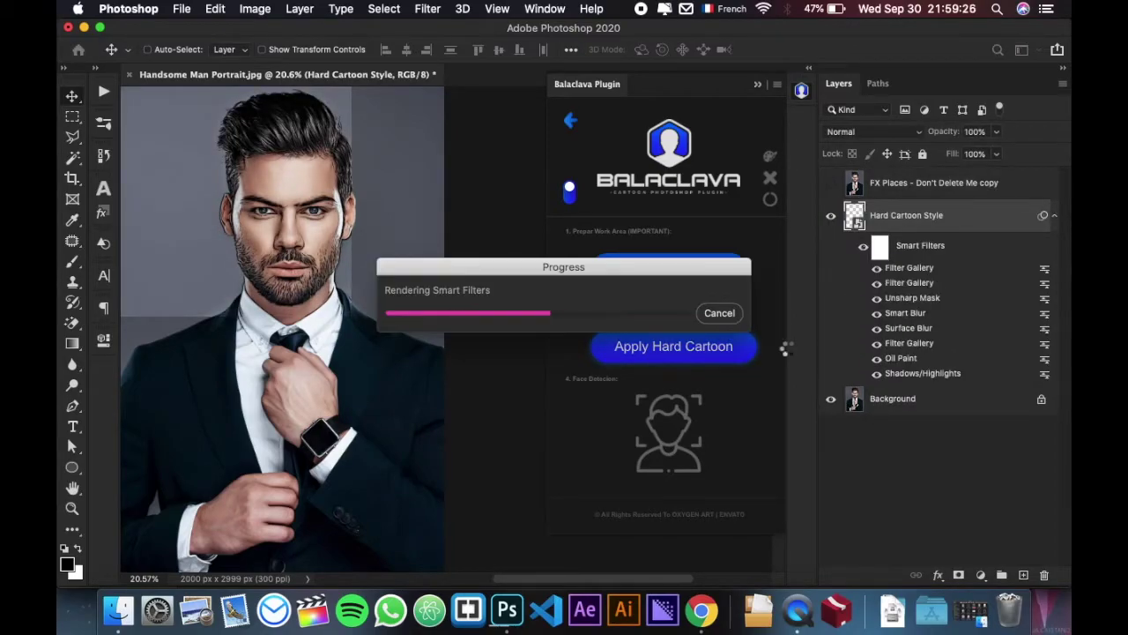
scroll(344, 268, "up", 3)
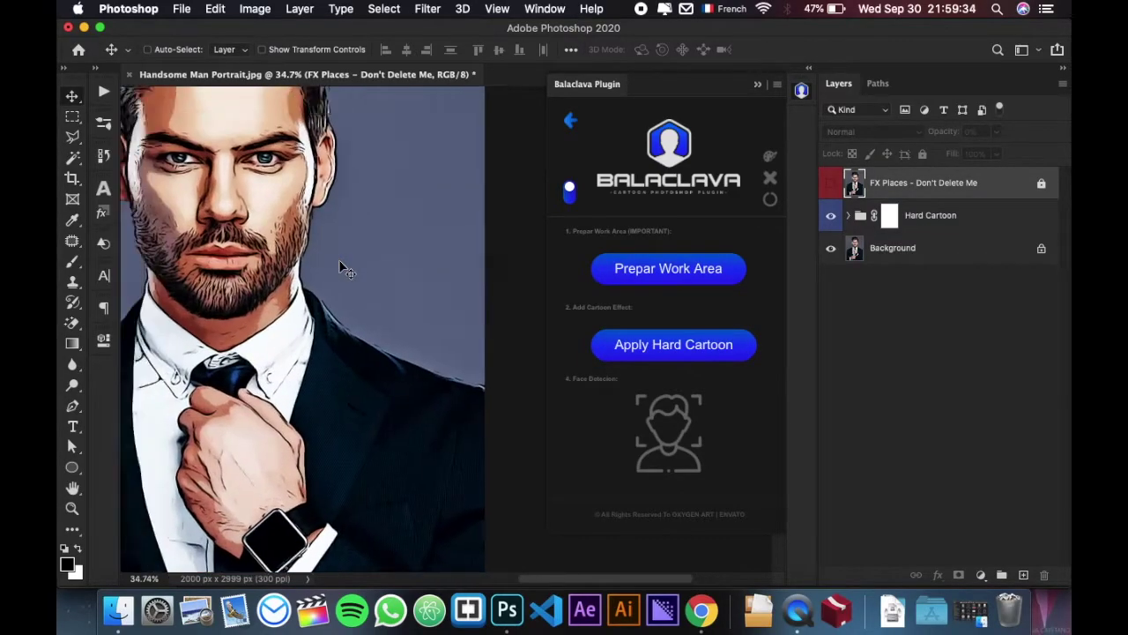
scroll(344, 268, "up", 1)
scroll(340, 263, "up", 3)
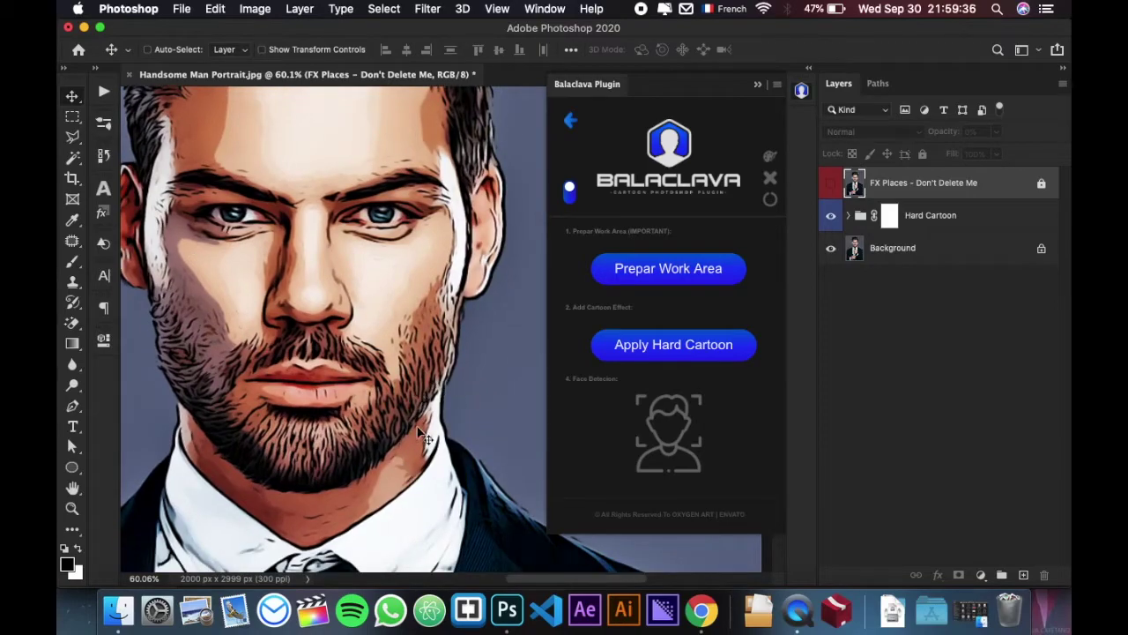
scroll(385, 318, "up", 2)
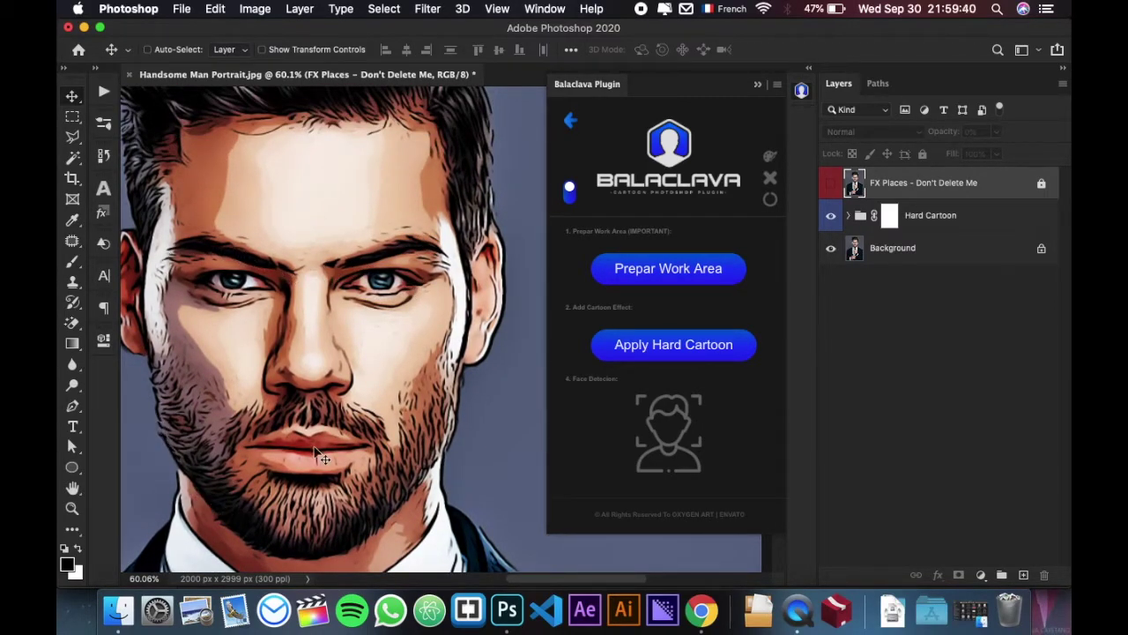
scroll(322, 454, "down", 5)
scroll(391, 378, "right", 3)
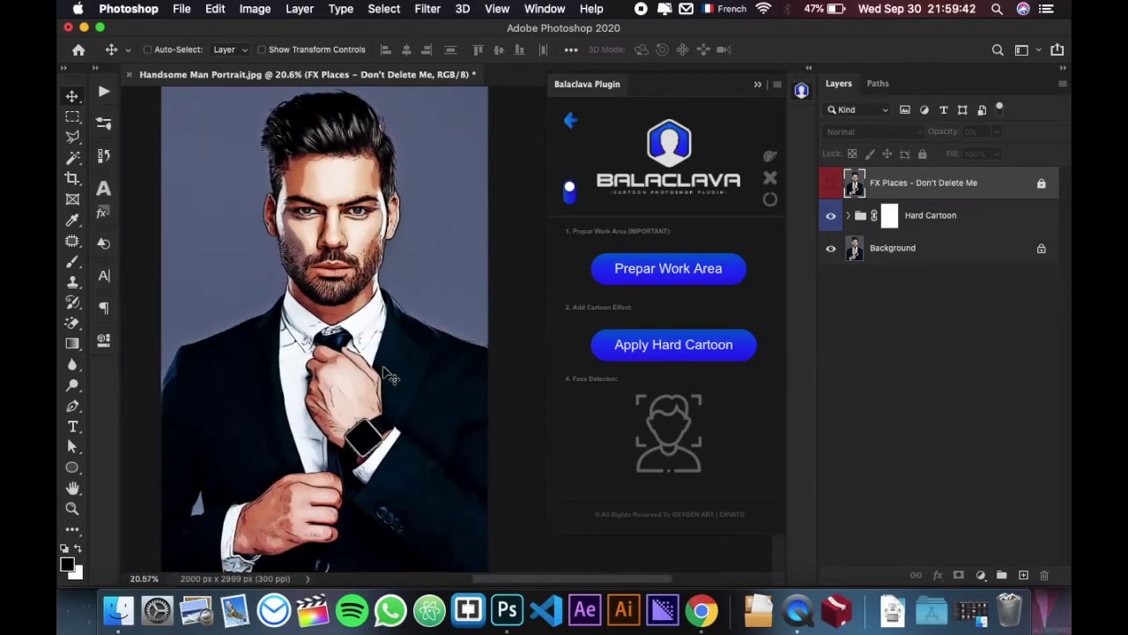
scroll(391, 378, "right", 2)
scroll(389, 375, "right", 1)
- Detect the face and apply the Large Face style to the hard cartoon
left_click(693, 416)
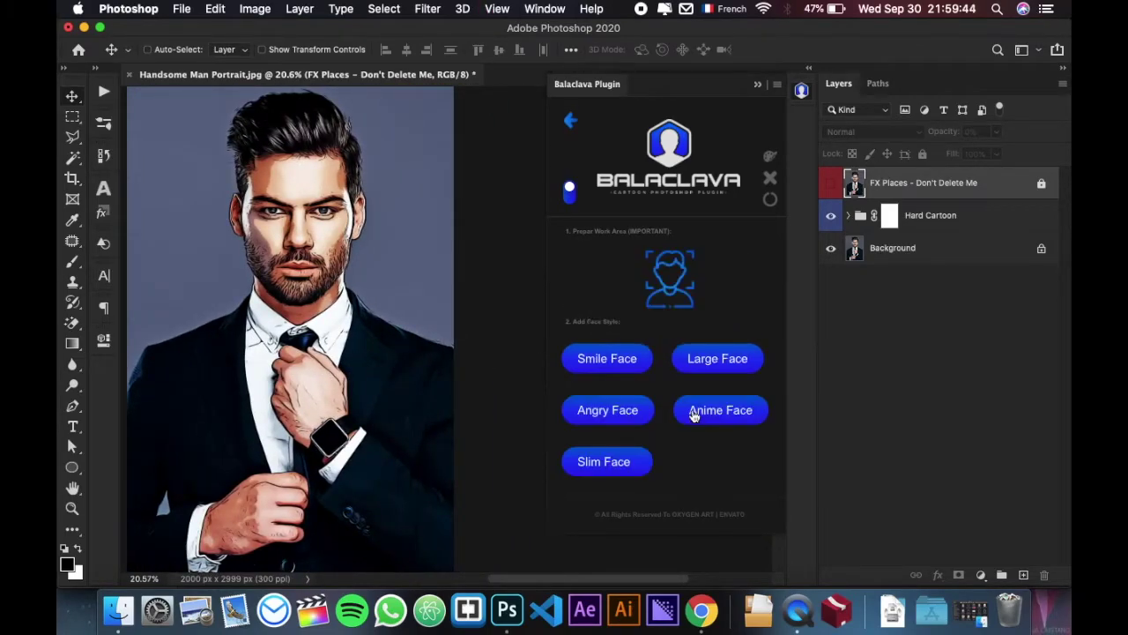
left_click(670, 277)
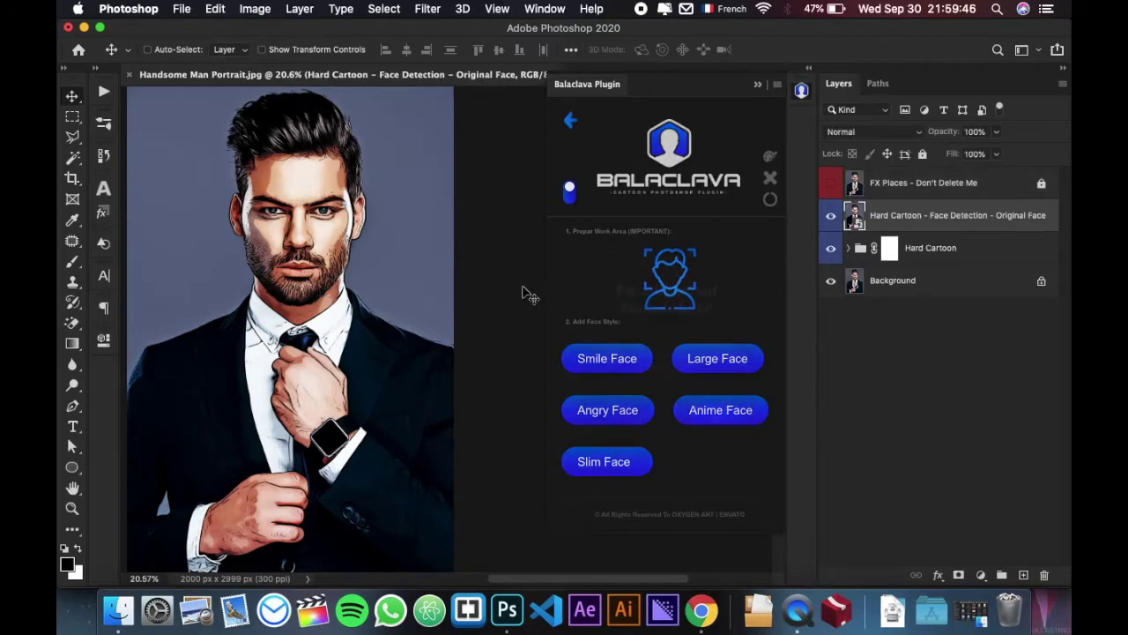
left_click(718, 445)
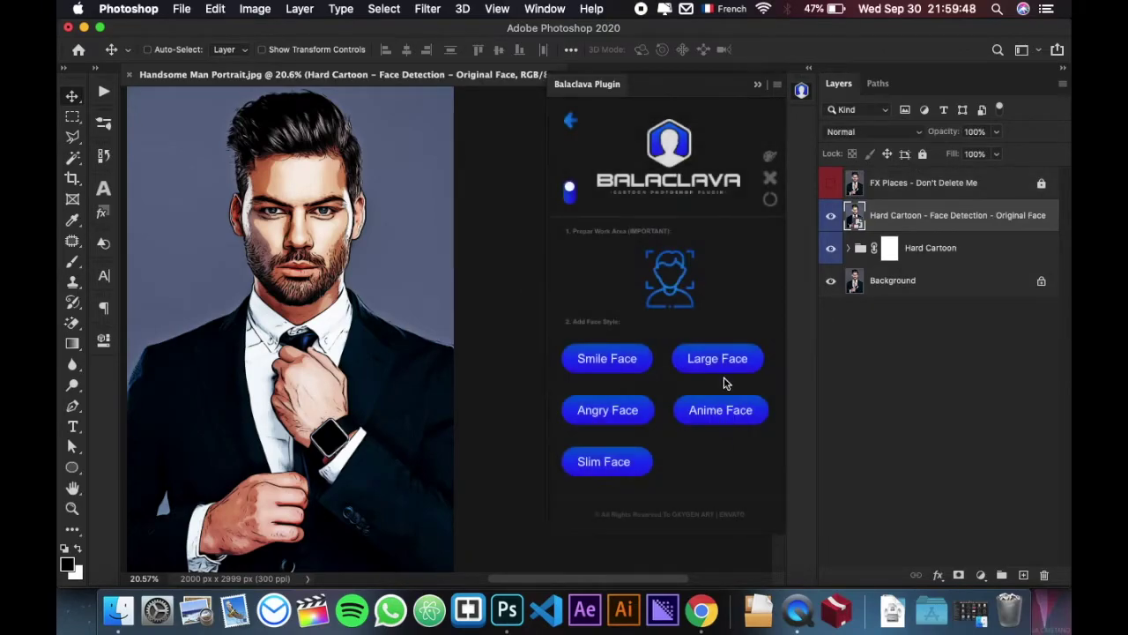
left_click(729, 363)
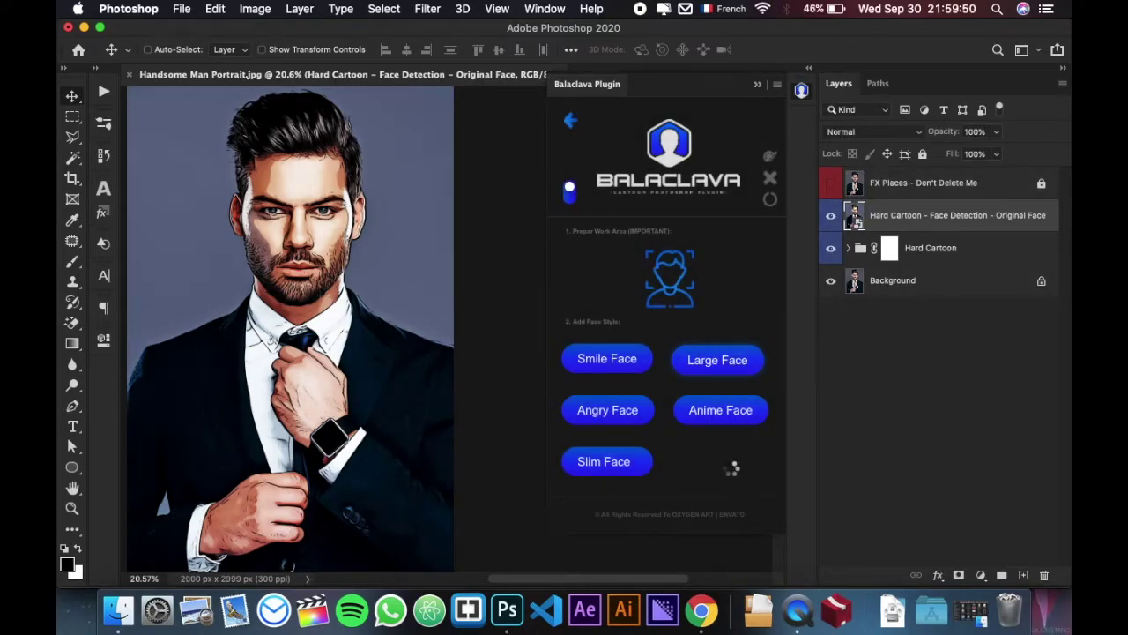
- Apply Smile Face, fit the view, and remove the cartoon effect
scroll(282, 215, "up", 5)
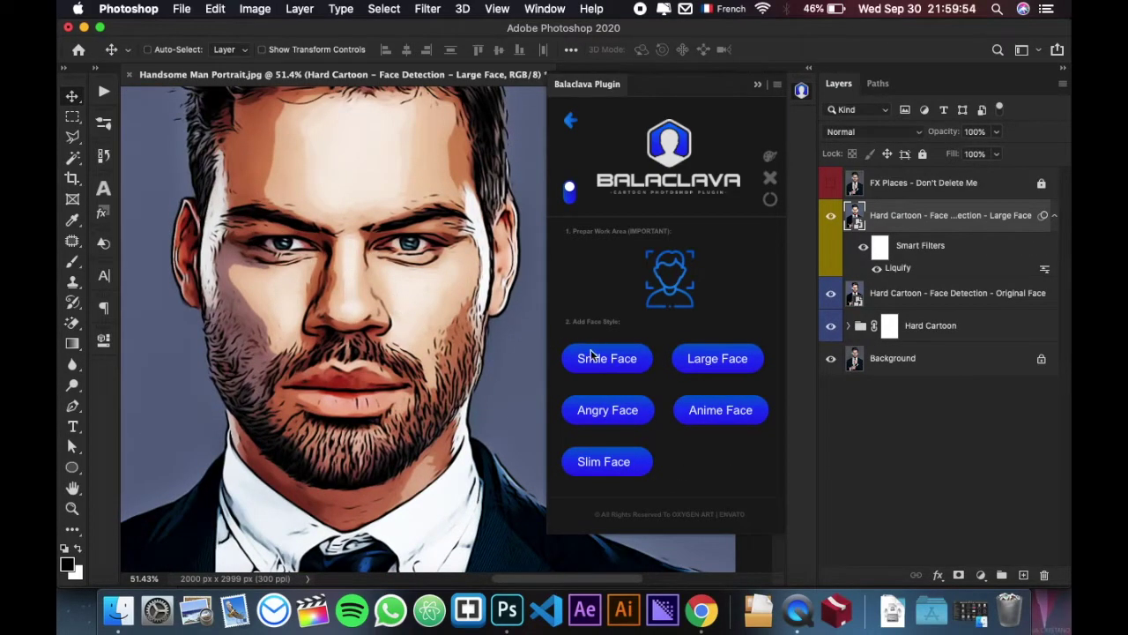
left_click(830, 215)
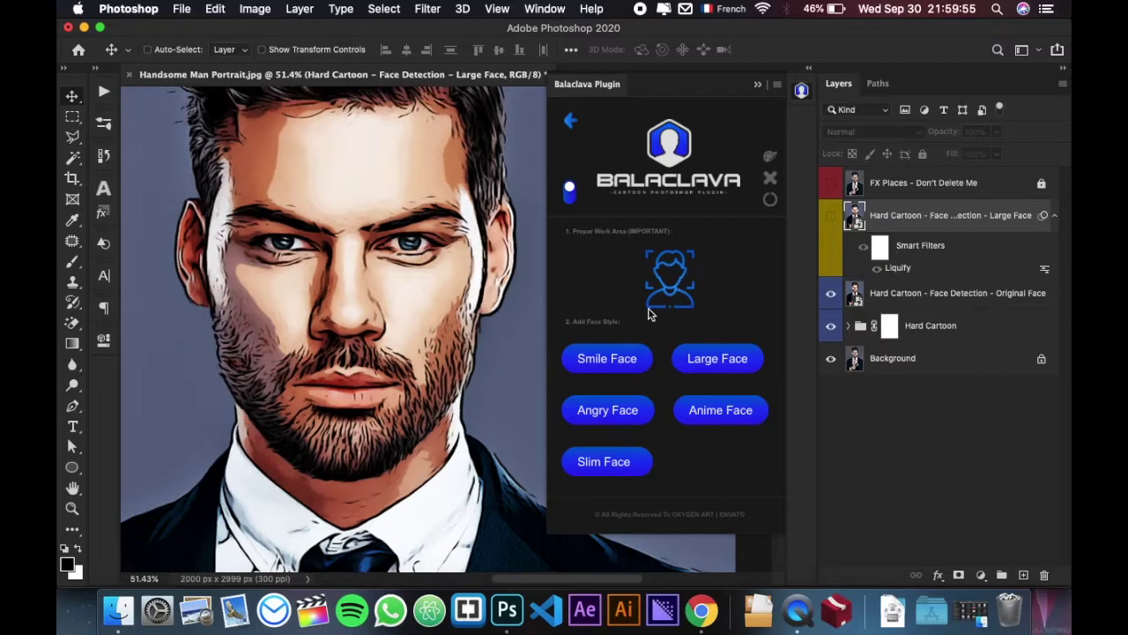
left_click(608, 359)
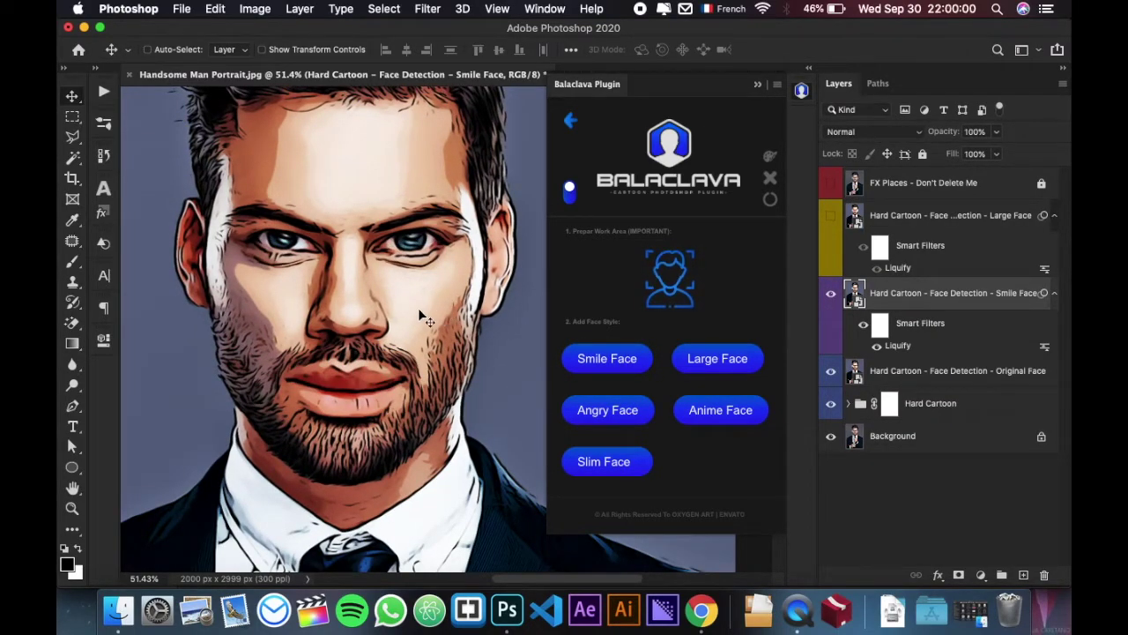
key("super+0")
scroll(423, 316, "right", 3)
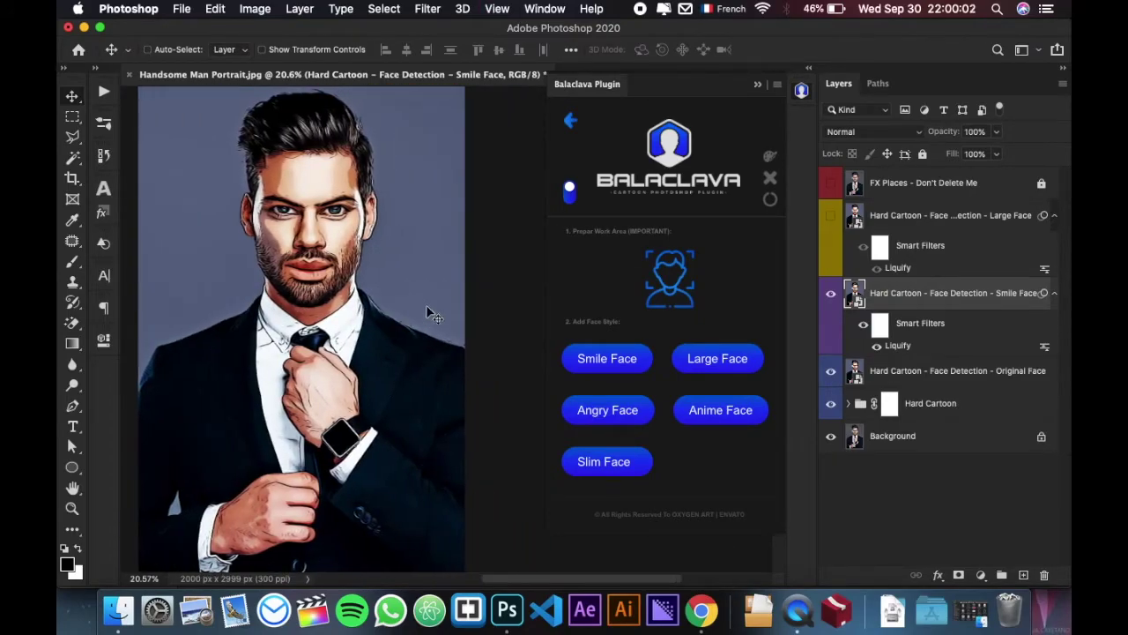
left_click(769, 180)
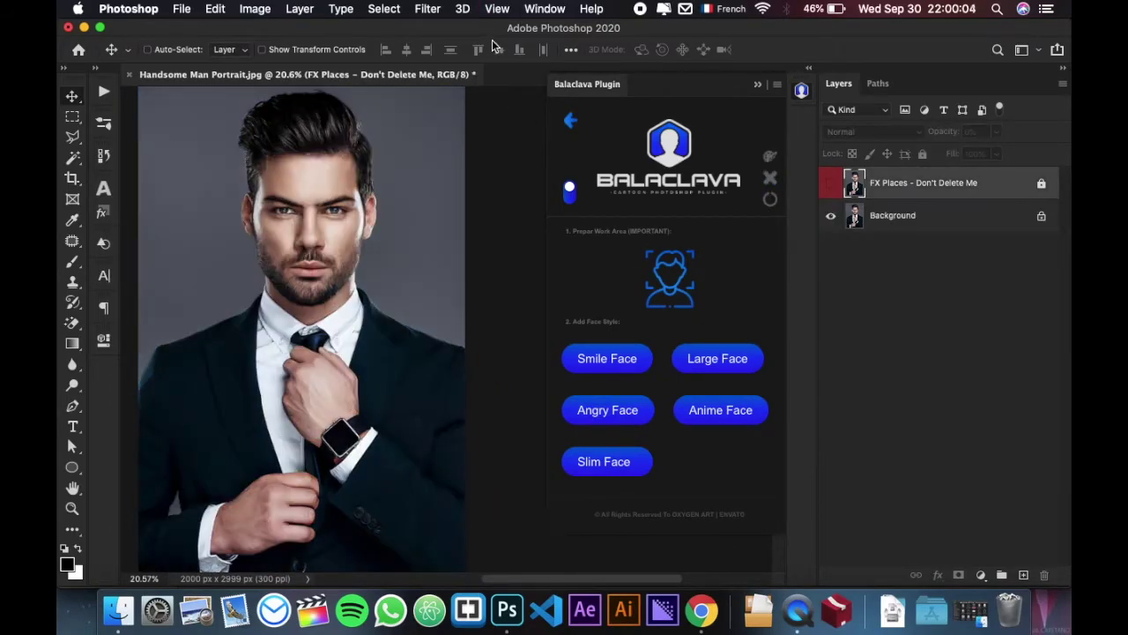
- Choose the Illustrated style, prepare the work area, and apply the Illustrated cartoon
left_click(570, 120)
left_click(570, 120)
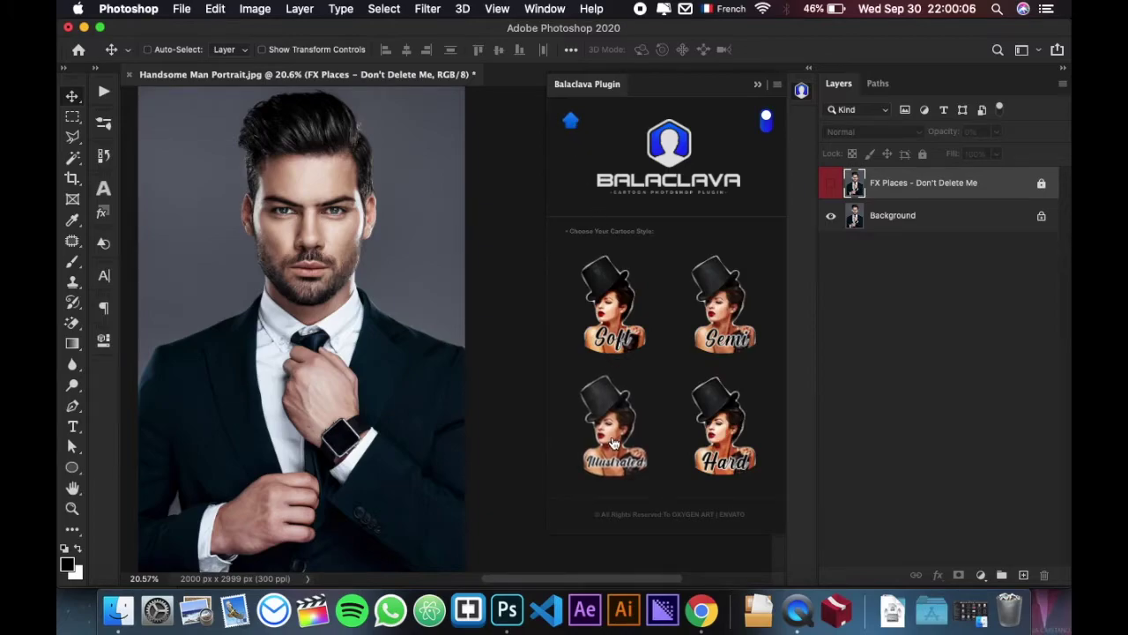
left_click(614, 443)
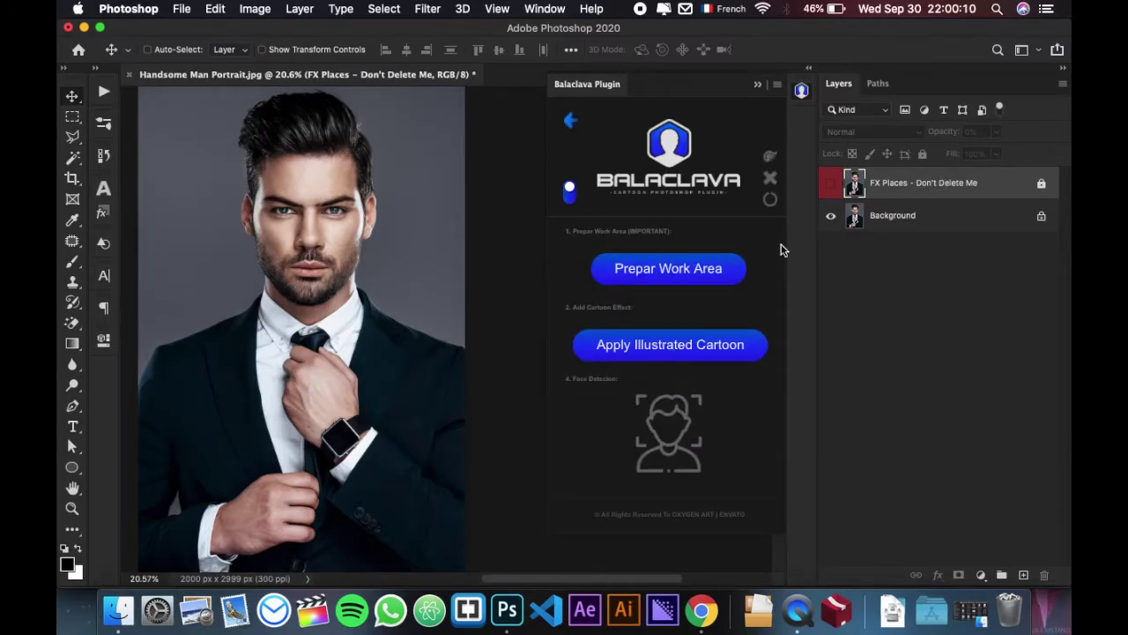
left_click(709, 278)
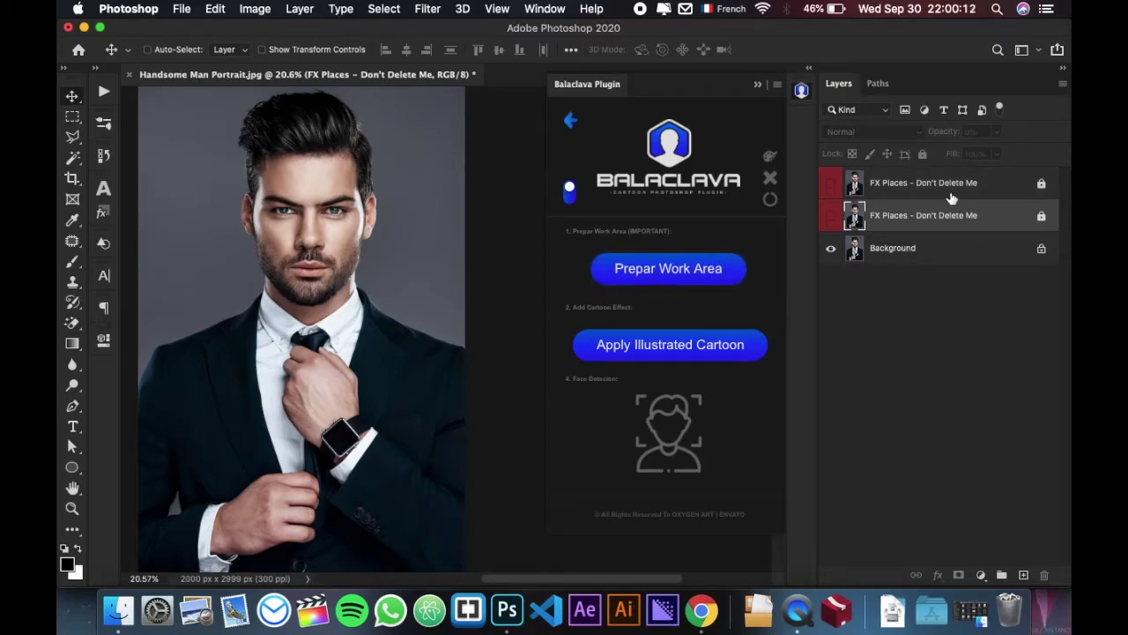
left_click(670, 345)
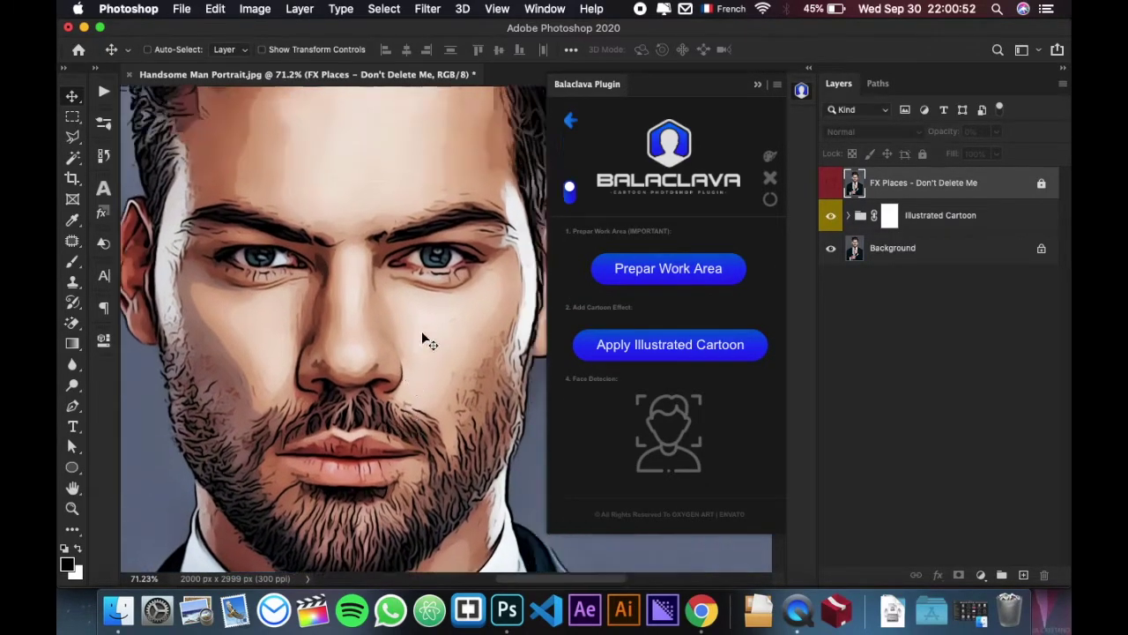
scroll(421, 339, "up", 3)
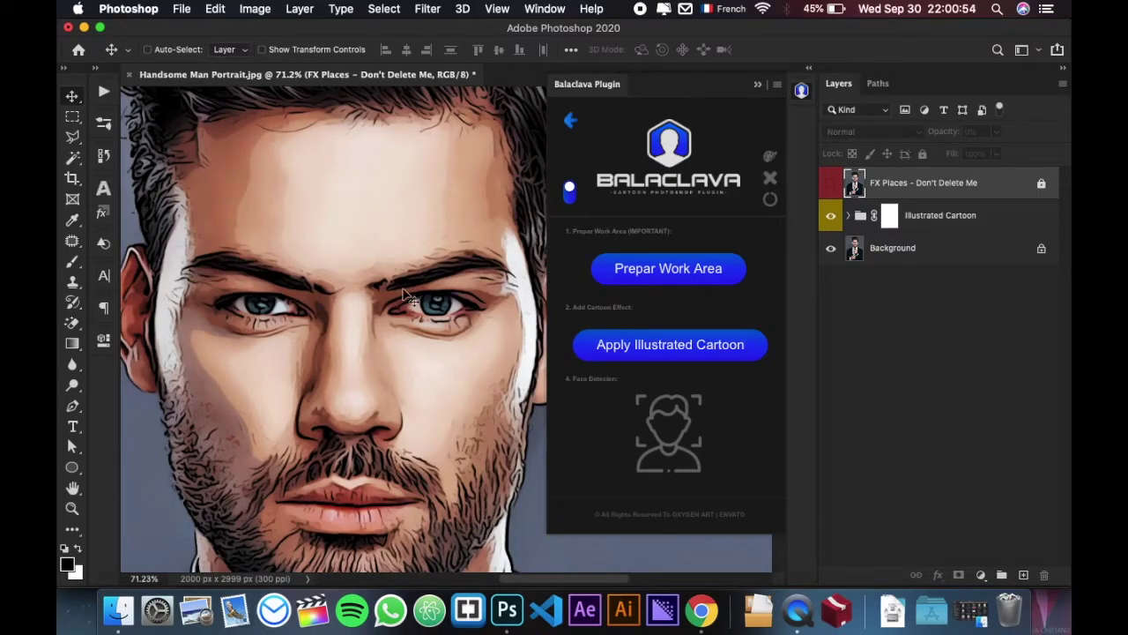
scroll(385, 356, "up", 2)
scroll(382, 351, "down", 2)
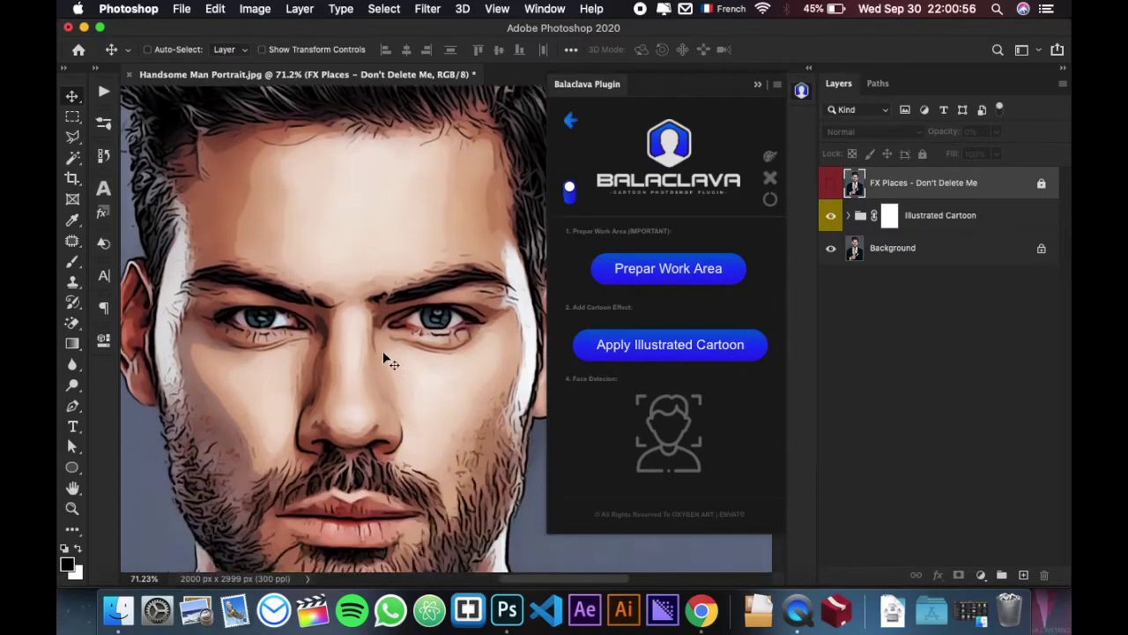
scroll(382, 351, "down", 3)
- Open the Balaclava style chooser and return to the Illustrated Cartoon page
left_click(571, 120)
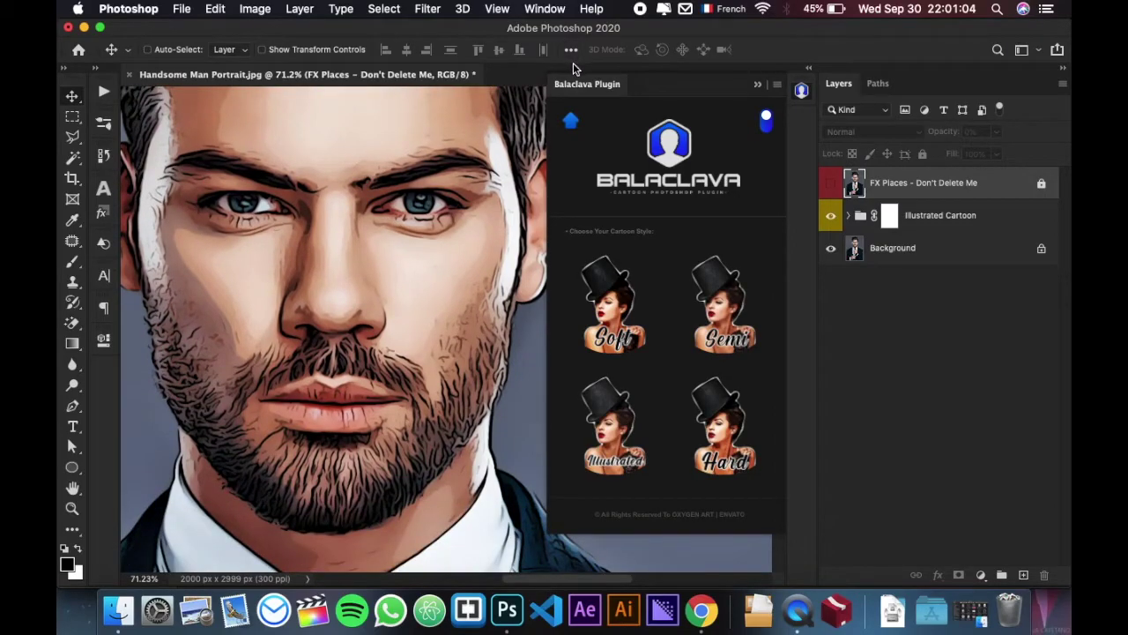
left_click(623, 448)
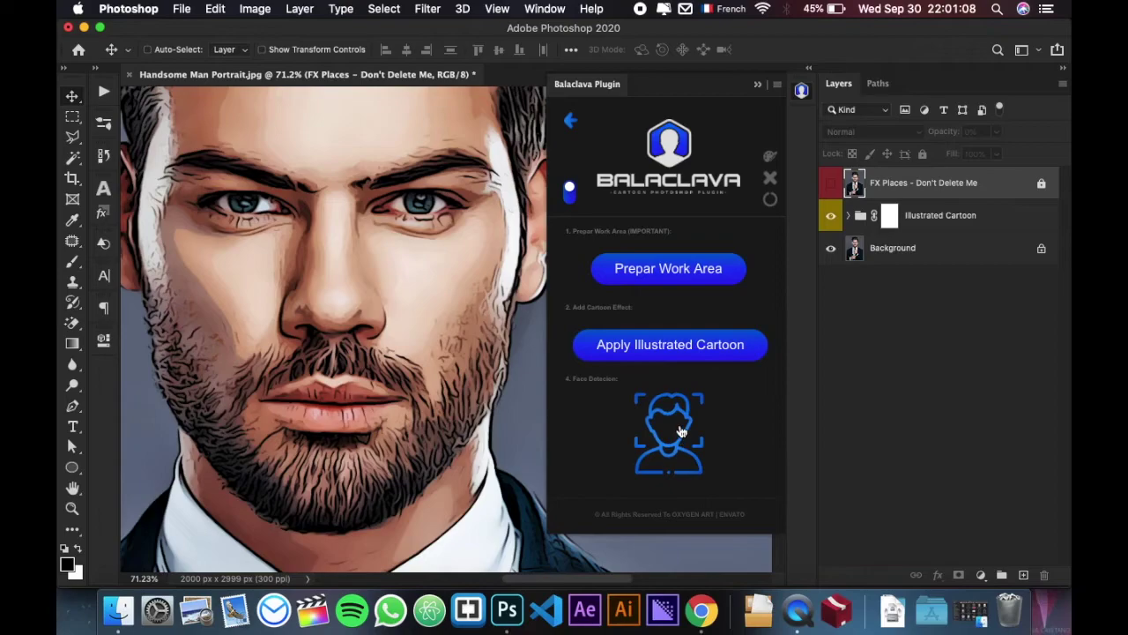
- Set the Illustrated Cartoon's Tone Correction to Vibrance 50 and Saturation 10
left_click(849, 215)
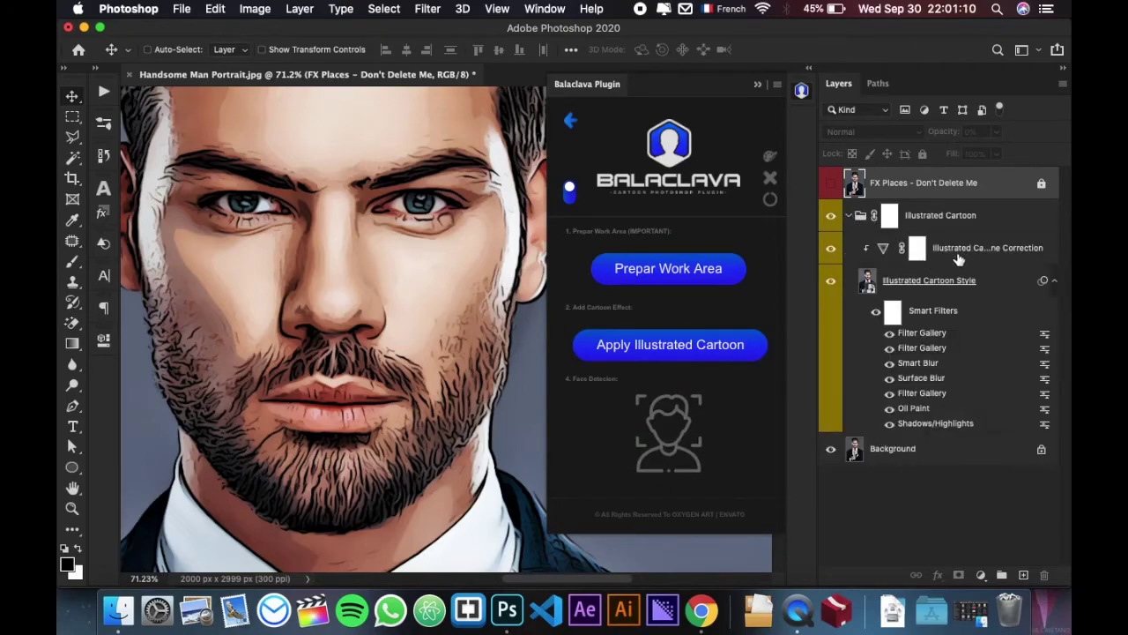
left_click(994, 251)
double_click(883, 251)
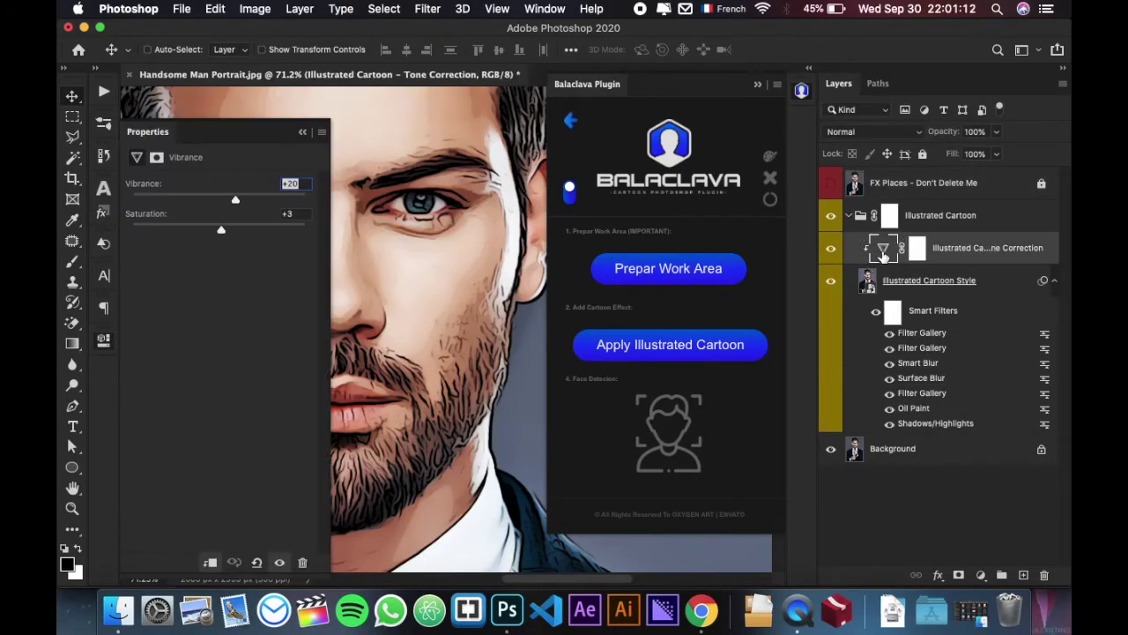
type("50")
key("Tab")
type("+10")
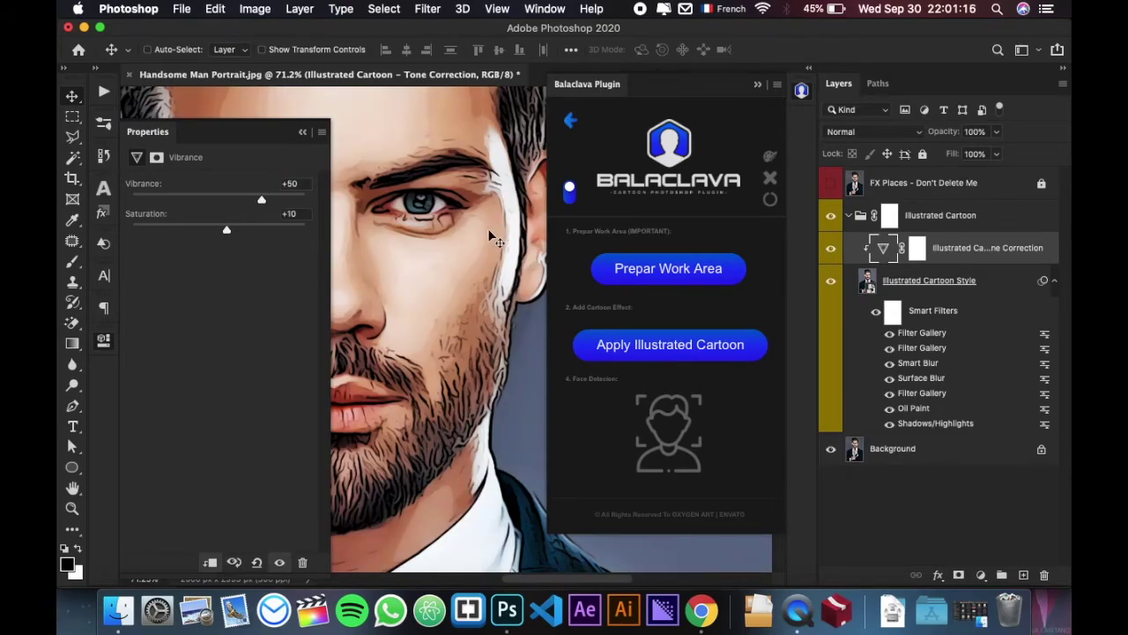
left_click(100, 340)
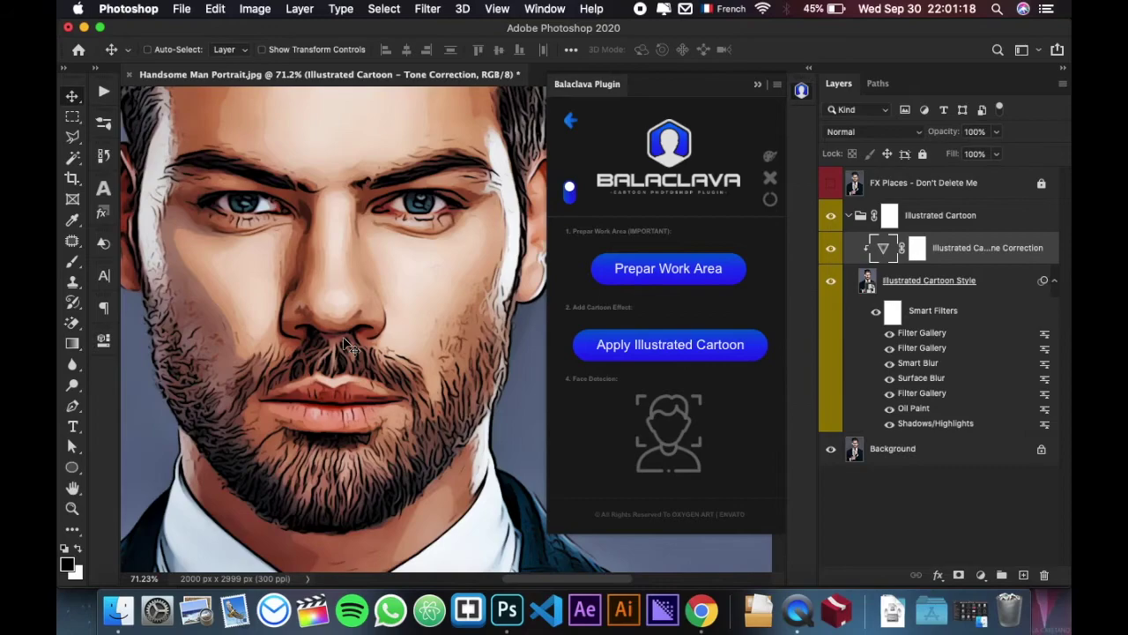
scroll(441, 274, "down", 5)
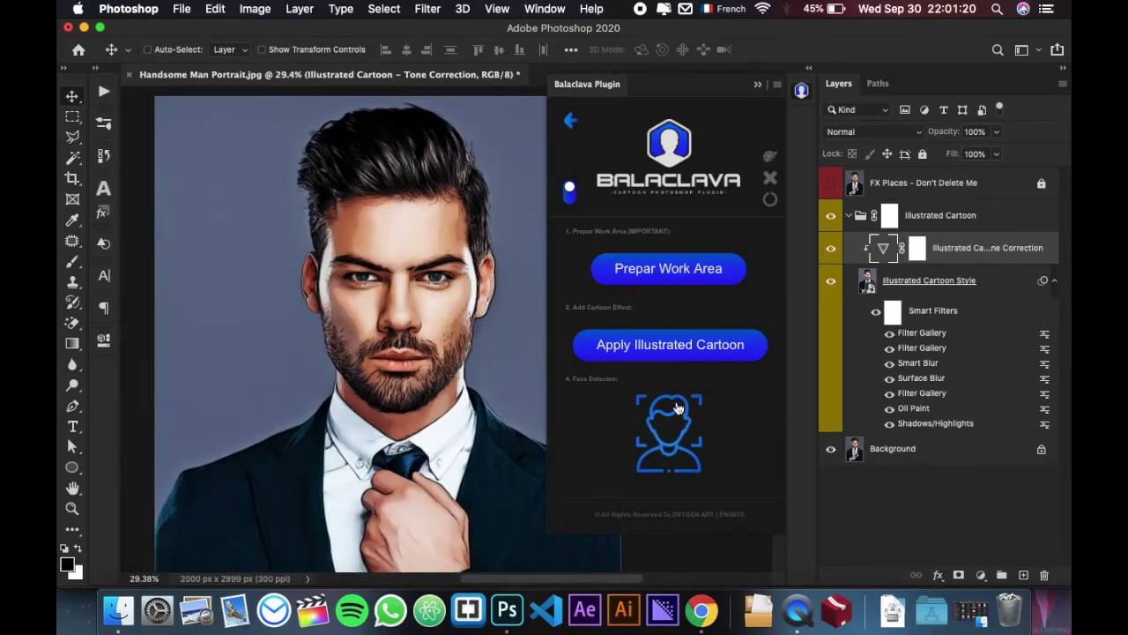
- Run face detection and toggle the Anime Face variant off and on to compare
left_click(683, 421)
left_click(691, 279)
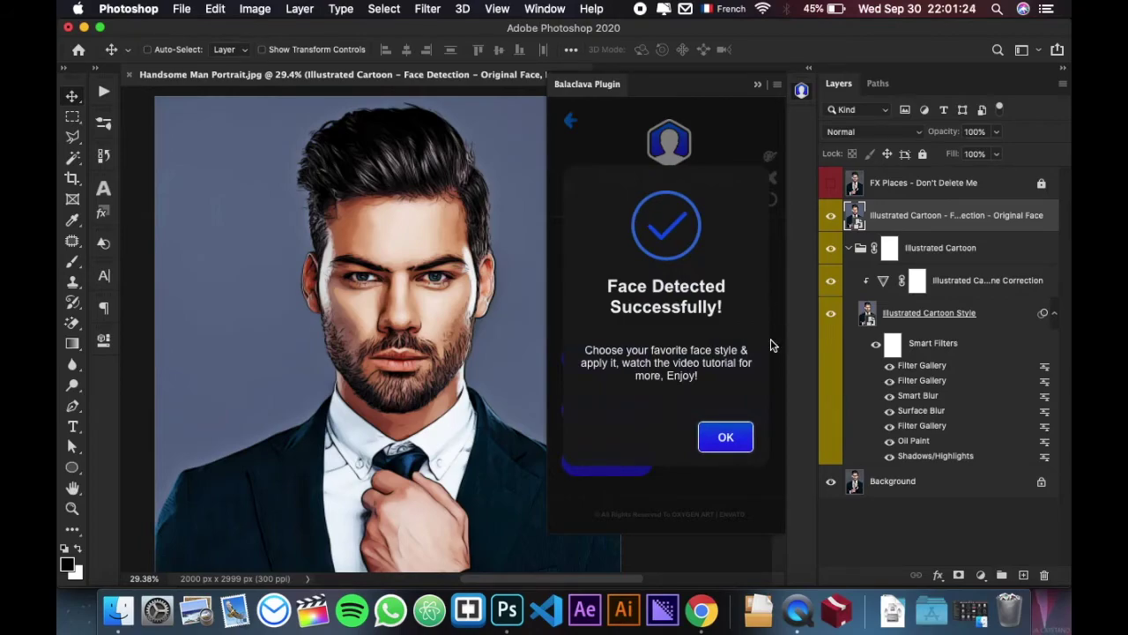
left_click(726, 437)
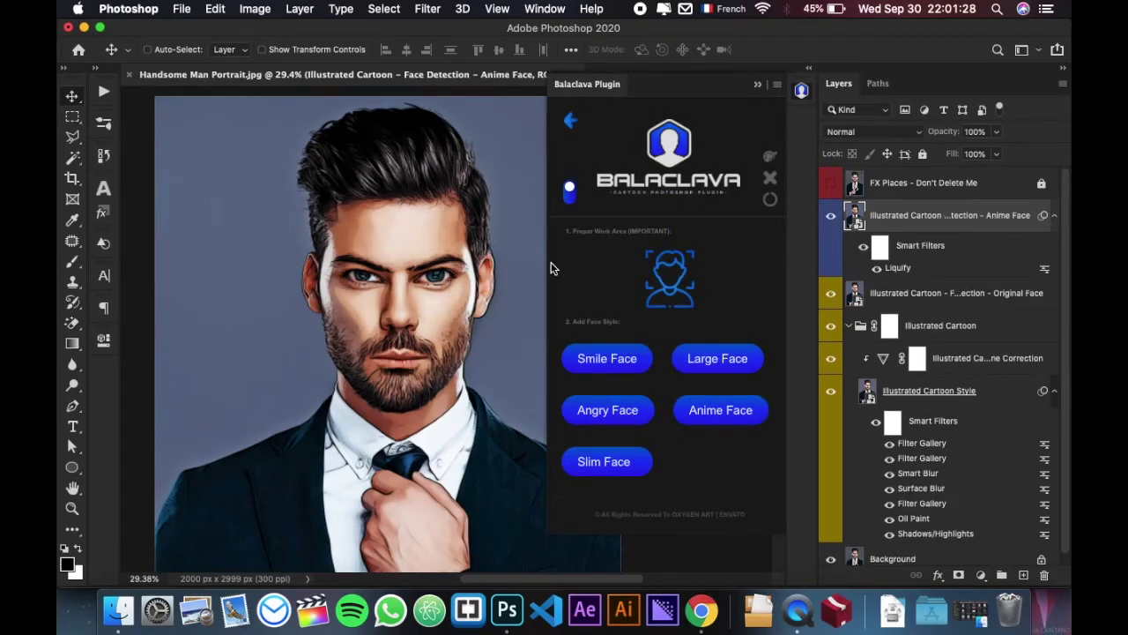
left_click(829, 218)
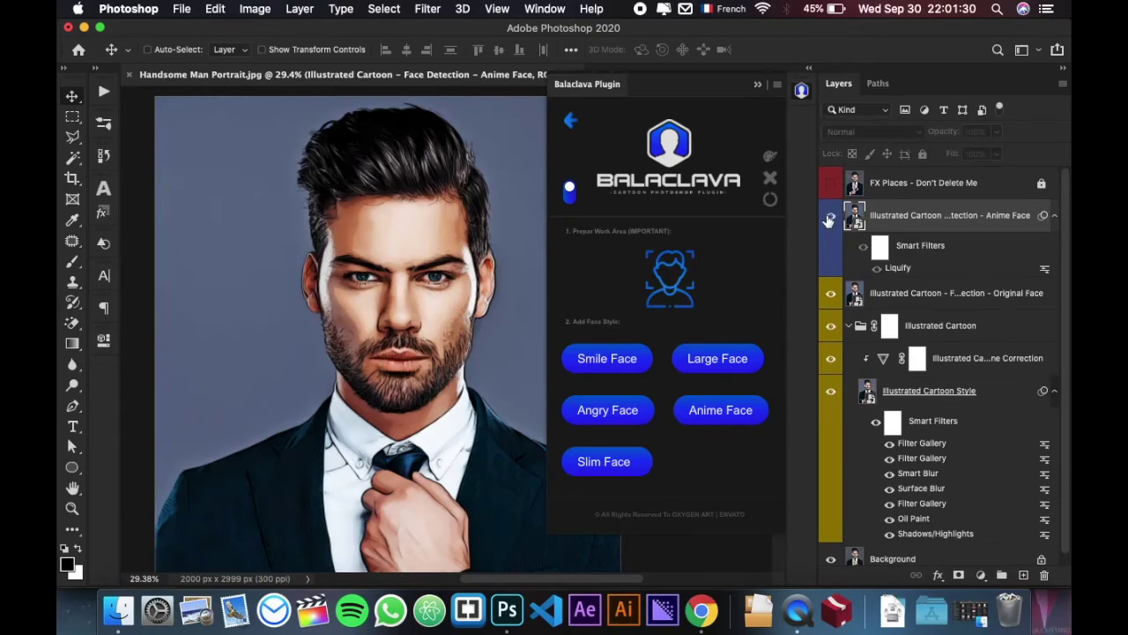
left_click(830, 220)
- Reset the document back to the original un-cartoonized photo
scroll(350, 263, "up", 2)
scroll(350, 264, "up", 2)
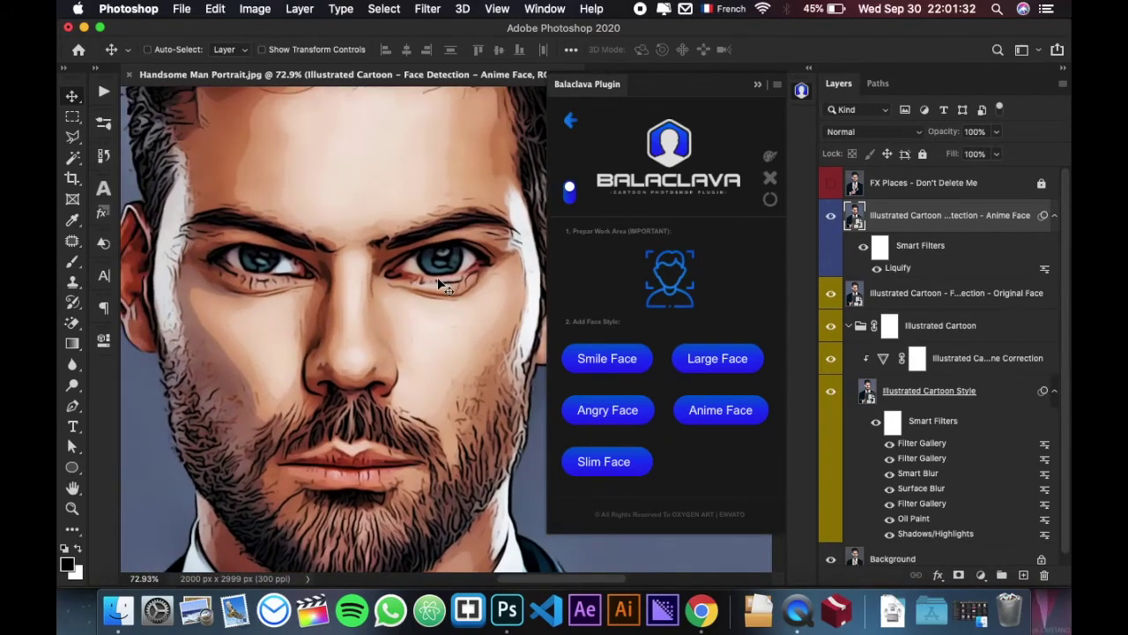
scroll(260, 275, "down", 5)
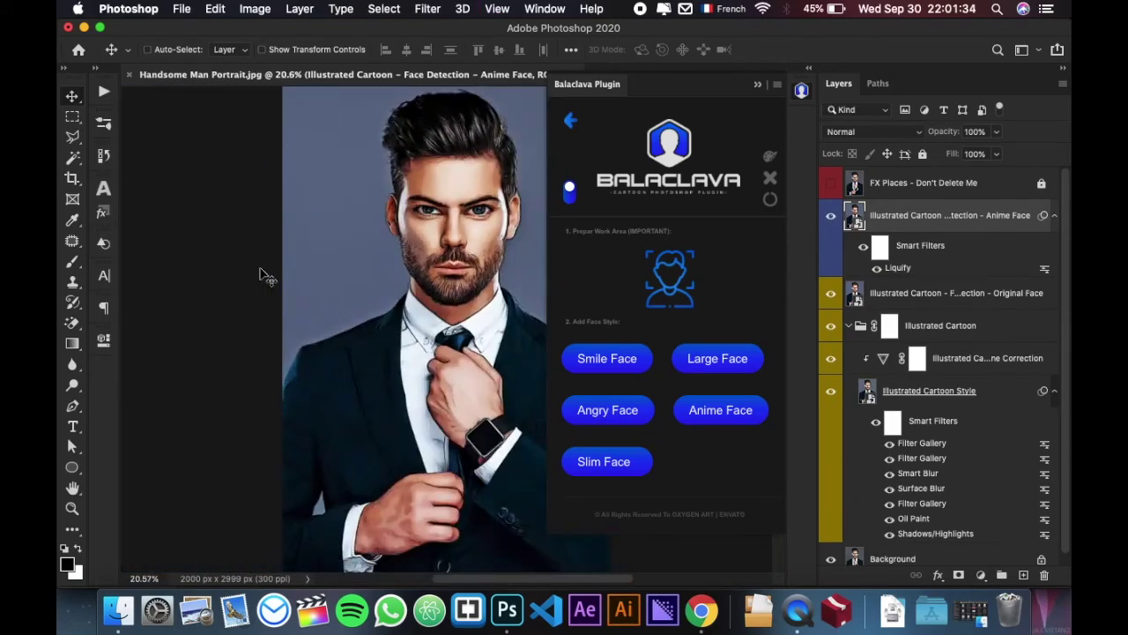
left_click(770, 201)
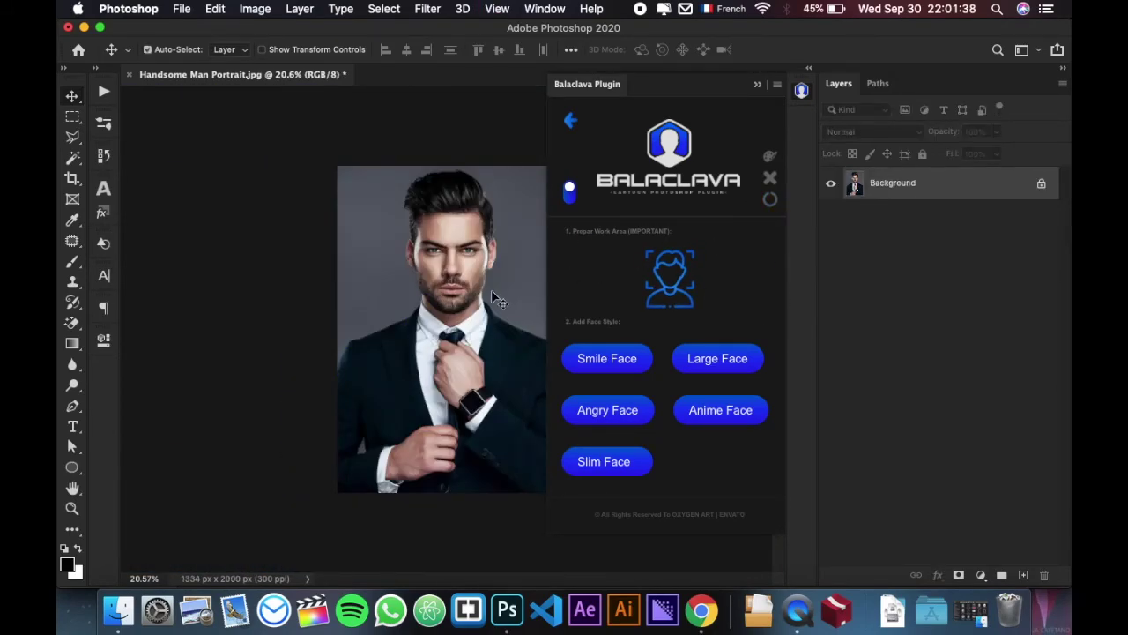